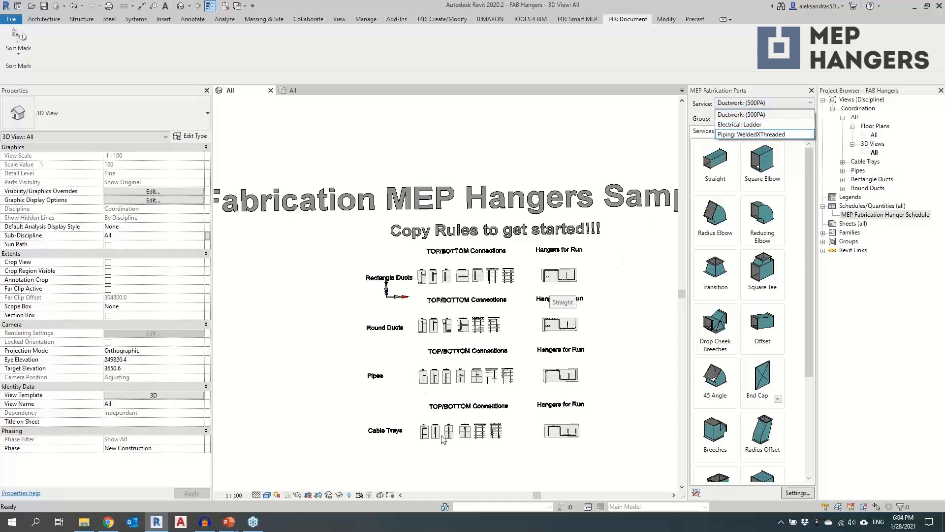
pyautogui.scroll(1, 427, 288)
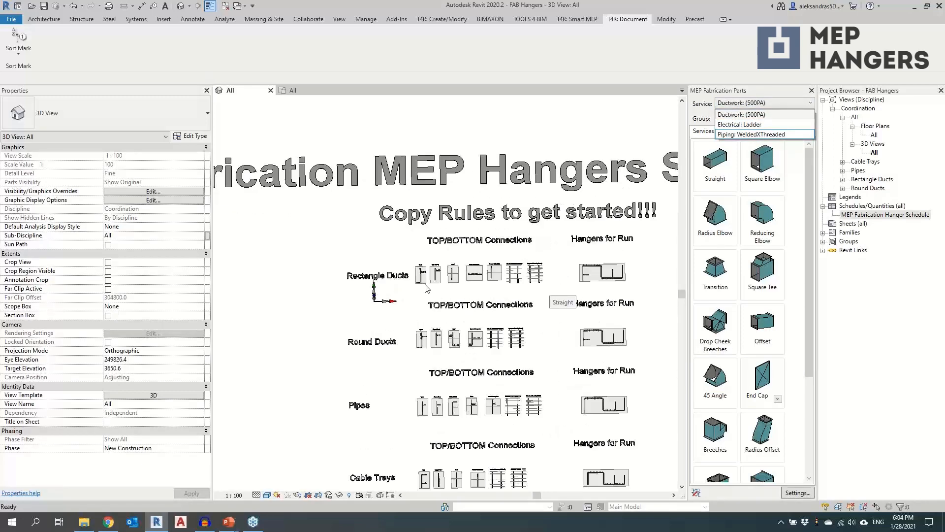
pyautogui.scroll(1, 427, 288)
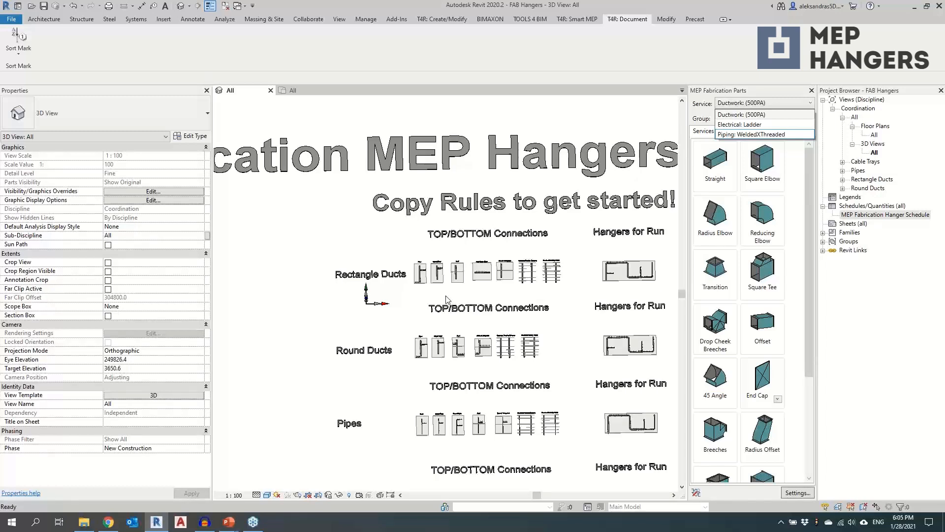
pyautogui.scroll(-1, 490, 123)
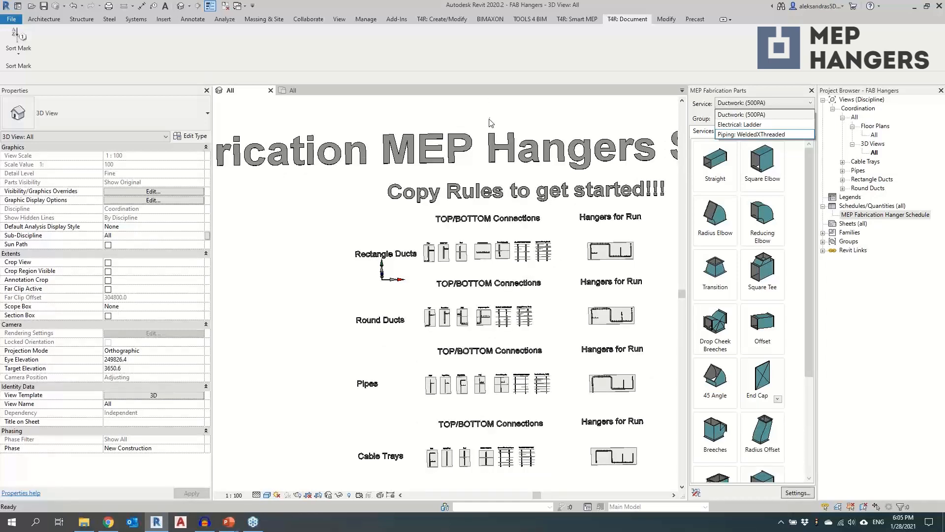
# Show the TOOLS 4 BIM Dock to view the MEP Hangers command groups, and close the dock.
pyautogui.click(528, 22)
pyautogui.click(530, 22)
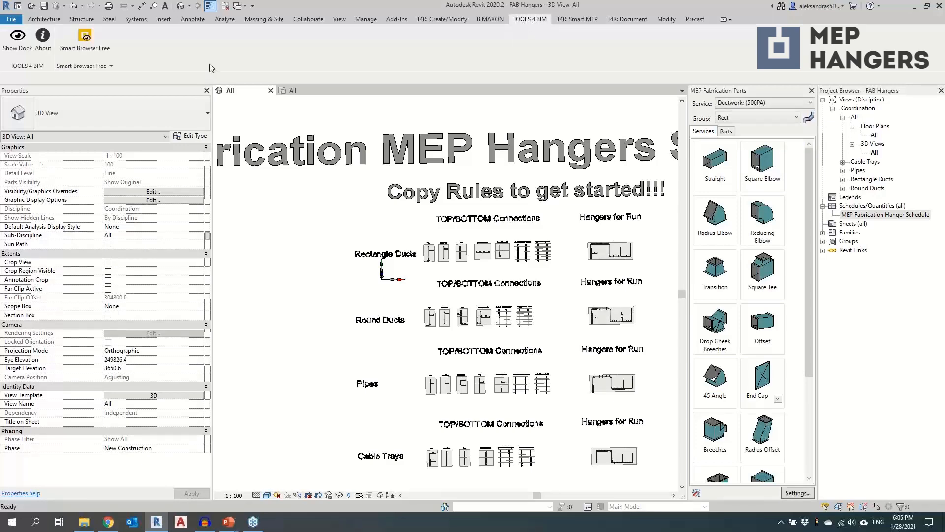
pyautogui.click(18, 44)
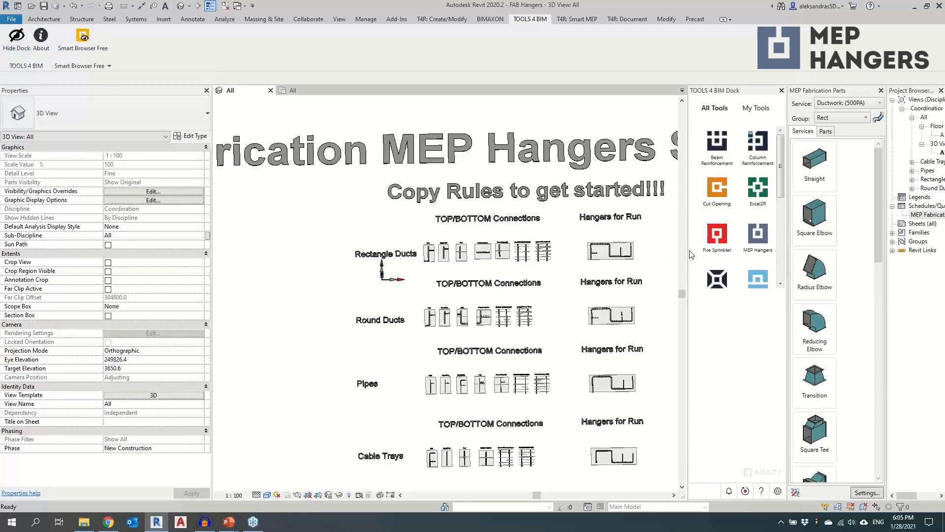
pyautogui.moveTo(688, 250); pyautogui.dragTo(589, 250)
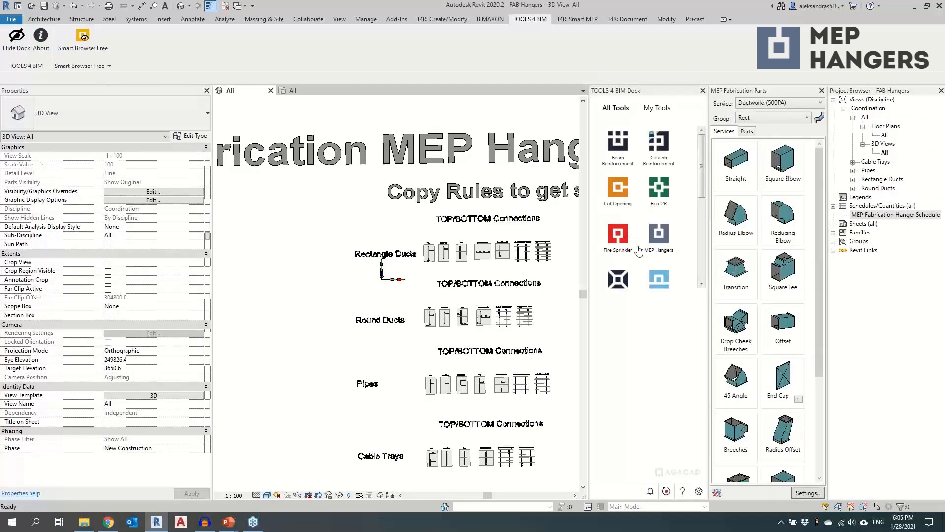
pyautogui.click(665, 252)
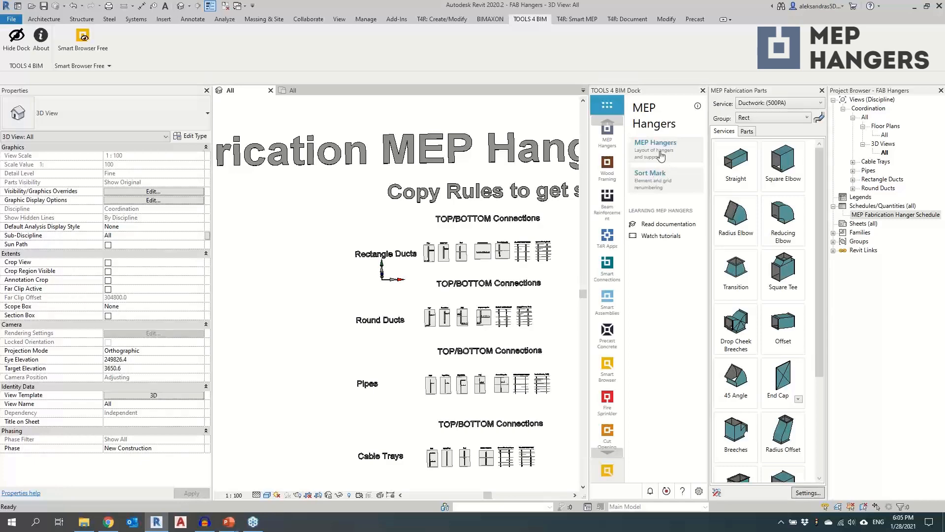
pyautogui.click(663, 156)
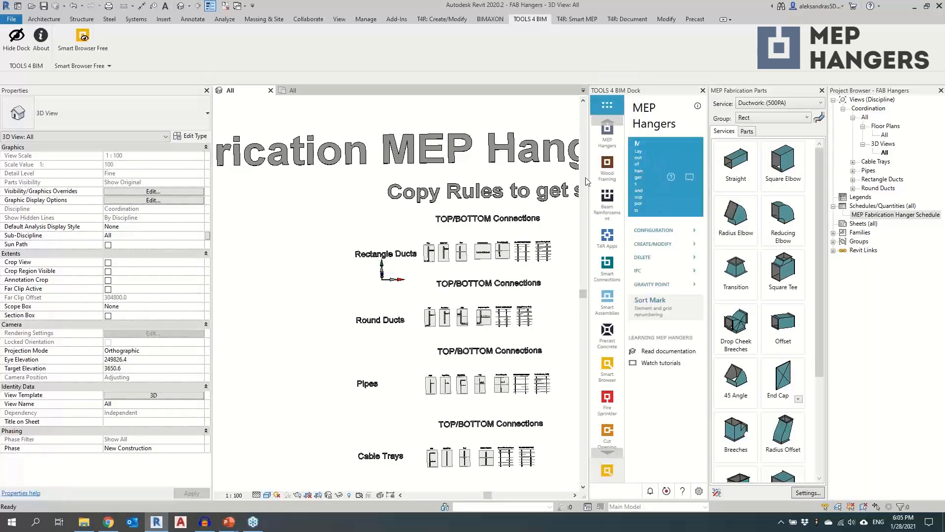
pyautogui.moveTo(589, 183); pyautogui.dragTo(493, 194)
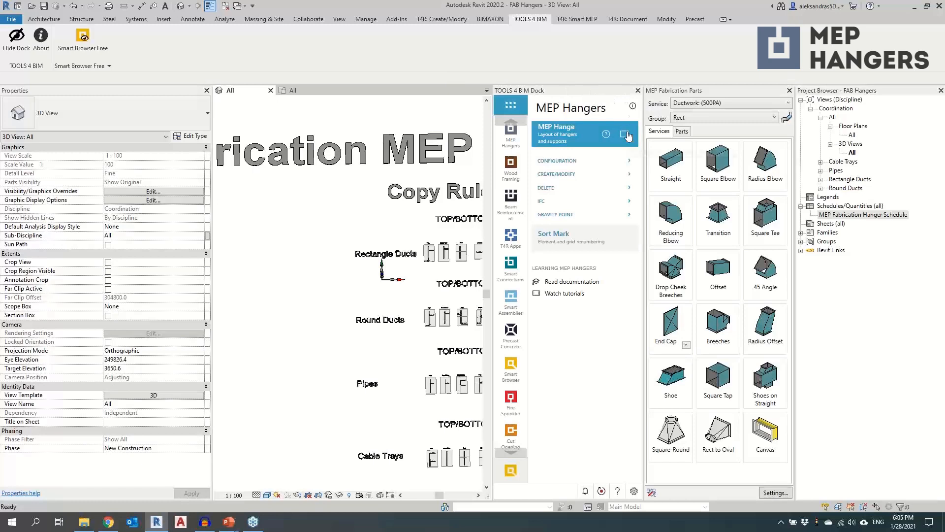
pyautogui.click(638, 90)
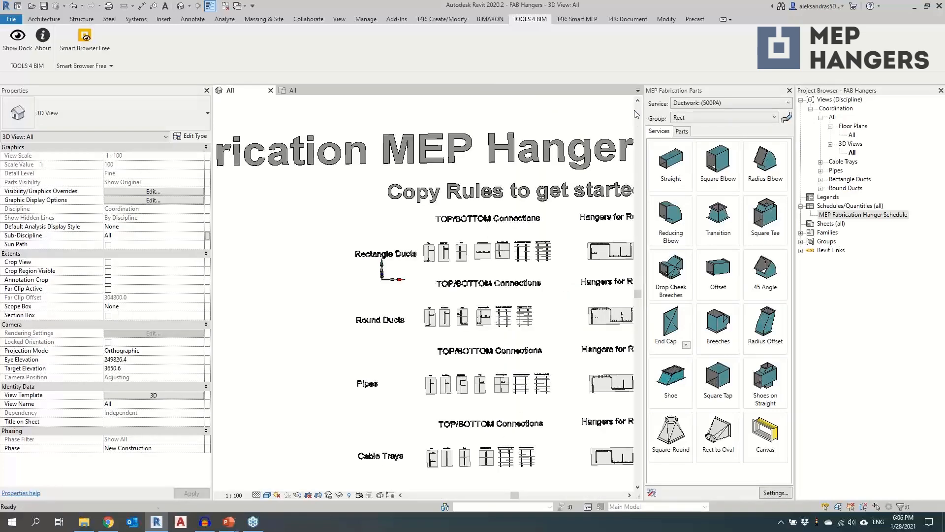
# Detach the T4R: Smart MEP command group for MEP Hangers and float it over the 3D view.
pyautogui.click(576, 19)
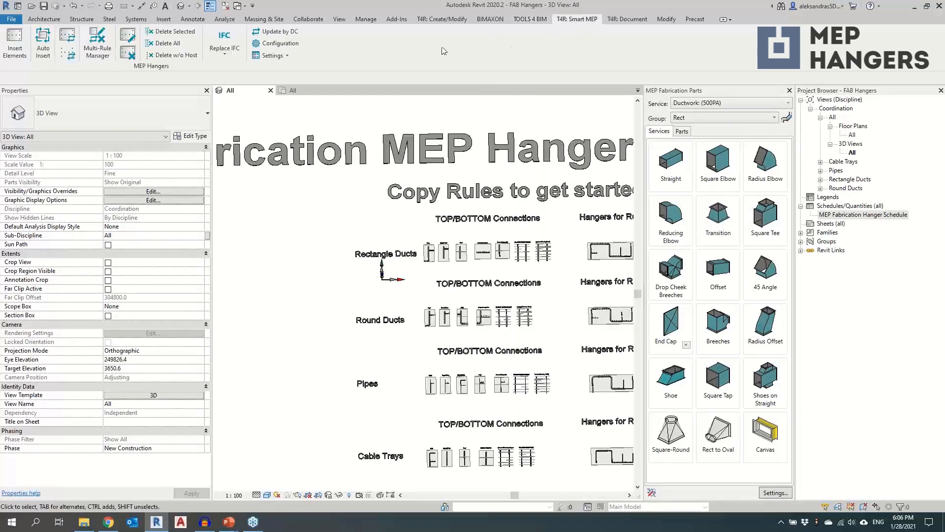
pyautogui.moveTo(220, 67); pyautogui.dragTo(438, 146)
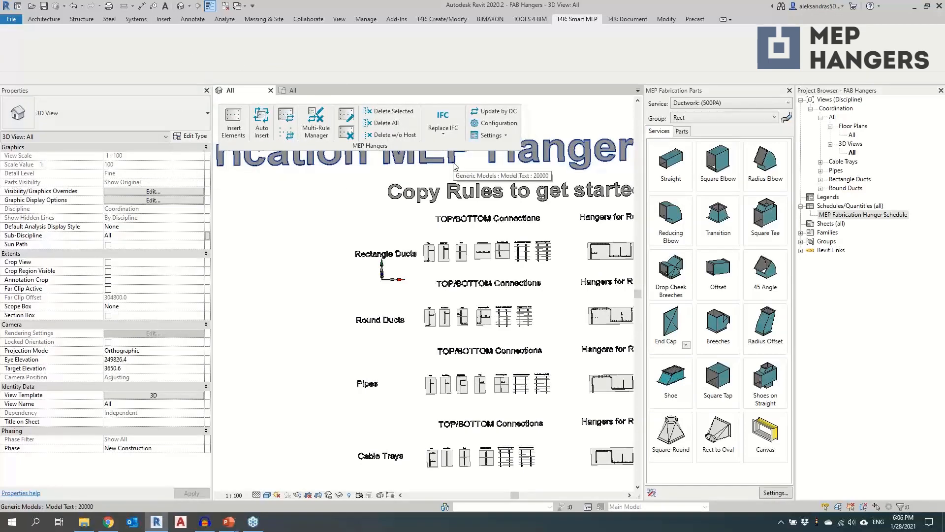
# Select the whole connected rectangular duct run in the Floor sample and delete all of its hangers.
pyautogui.keyDown('shift'); pyautogui.moveTo(445, 283); pyautogui.dragTo(443, 377, button='middle'); pyautogui.keyUp('shift')
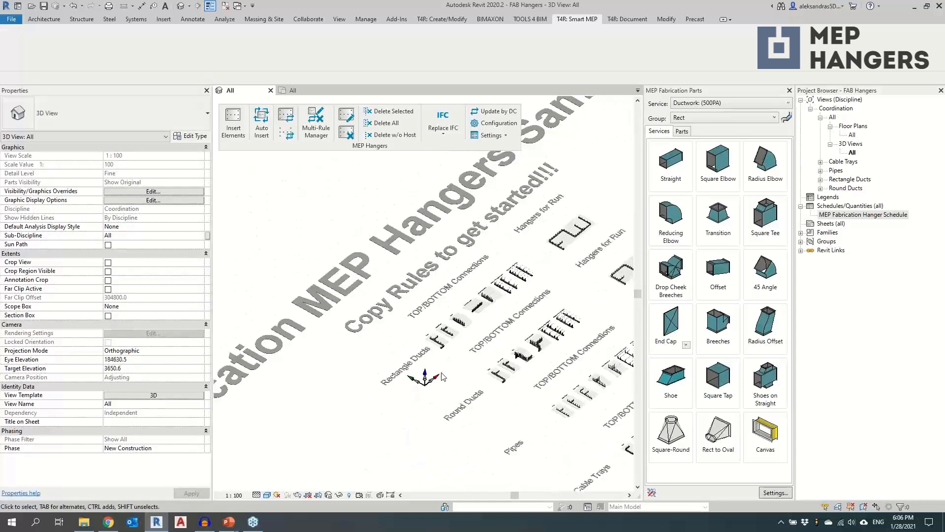
pyautogui.scroll(12, 442, 376)
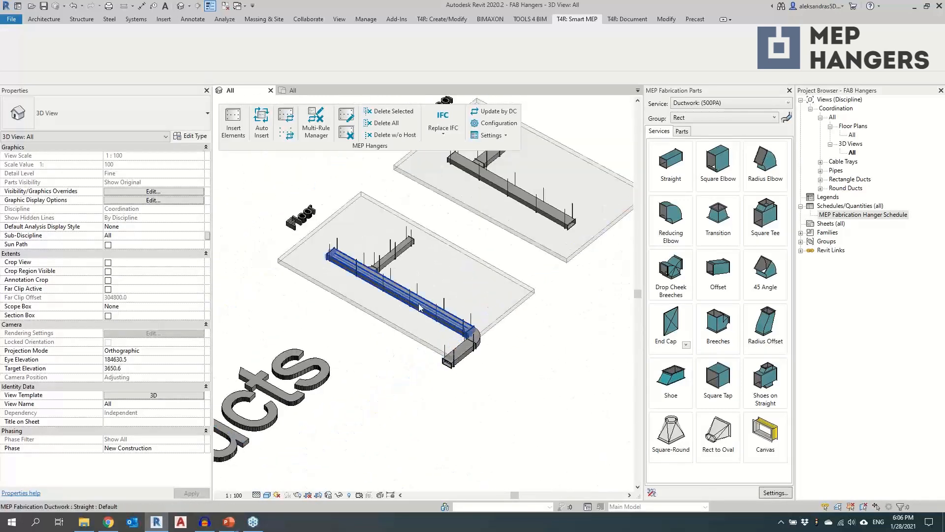
pyautogui.scroll(3, 419, 307)
pyautogui.click(416, 310)
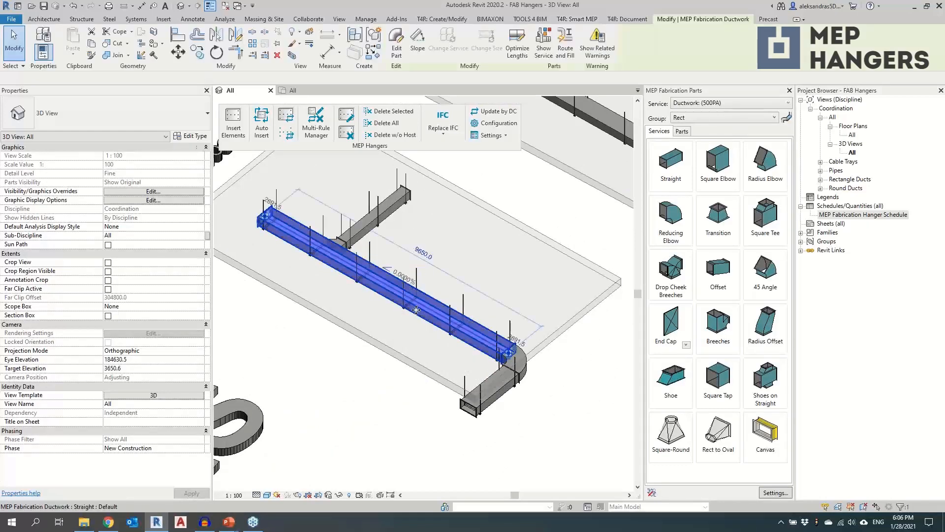
pyautogui.press('Tab')
pyautogui.click(437, 329)
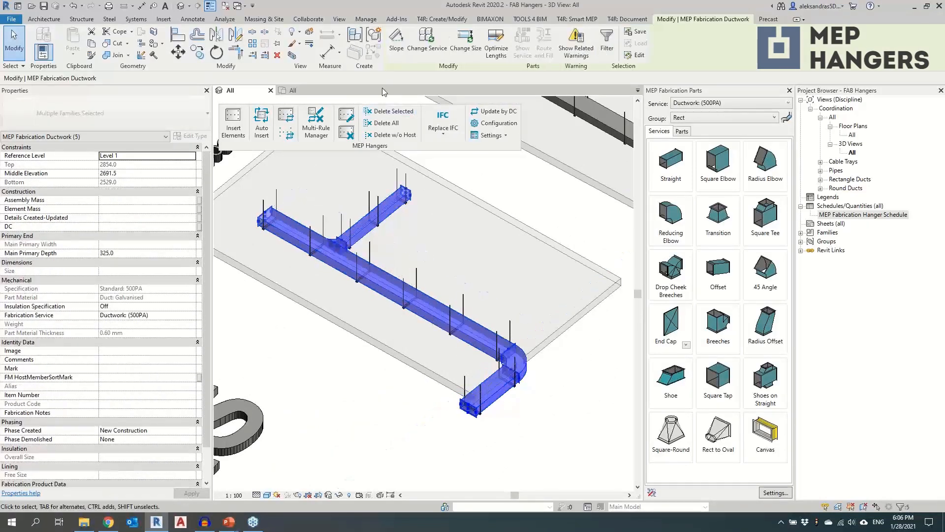
pyautogui.click(382, 122)
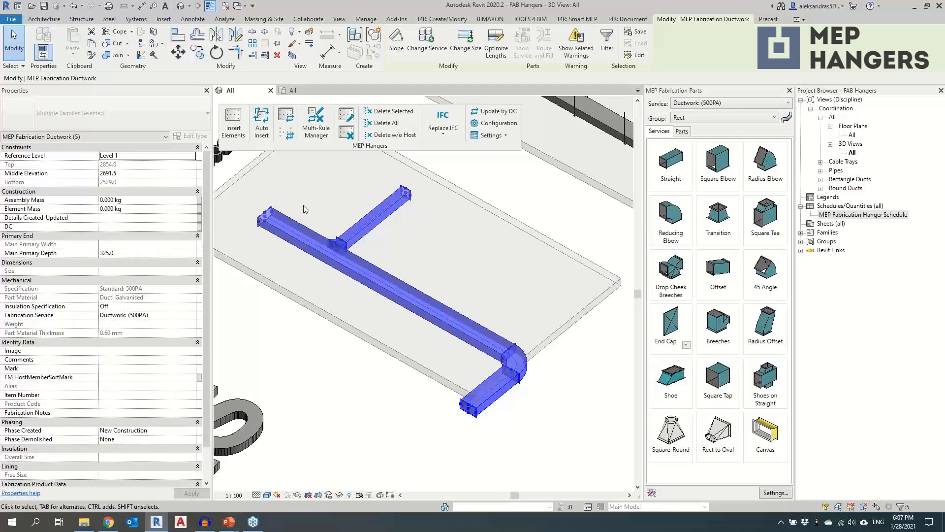
# Start Insert Elements for the duct run, choose the configuration "Rect. FAB Hang. - Floor Max. Spacing" and open it for editing.
pyautogui.click(239, 136)
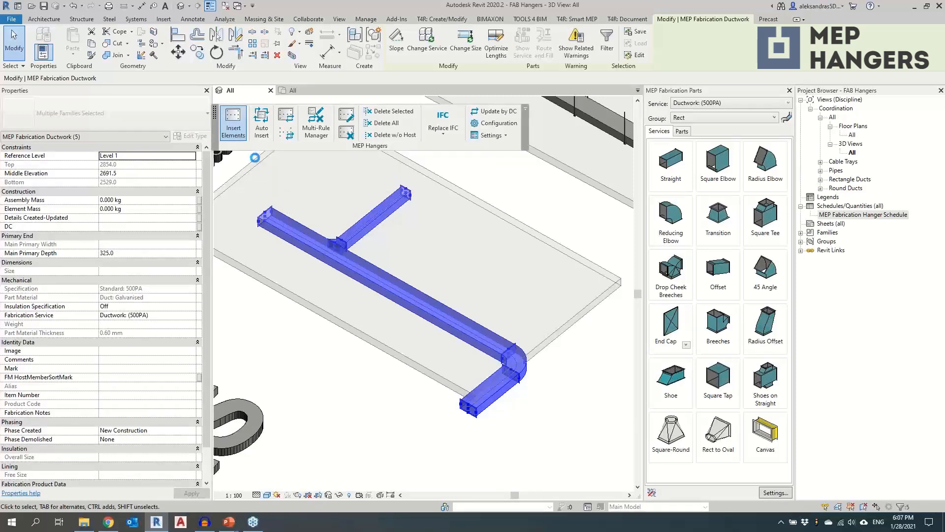
pyautogui.click(240, 134)
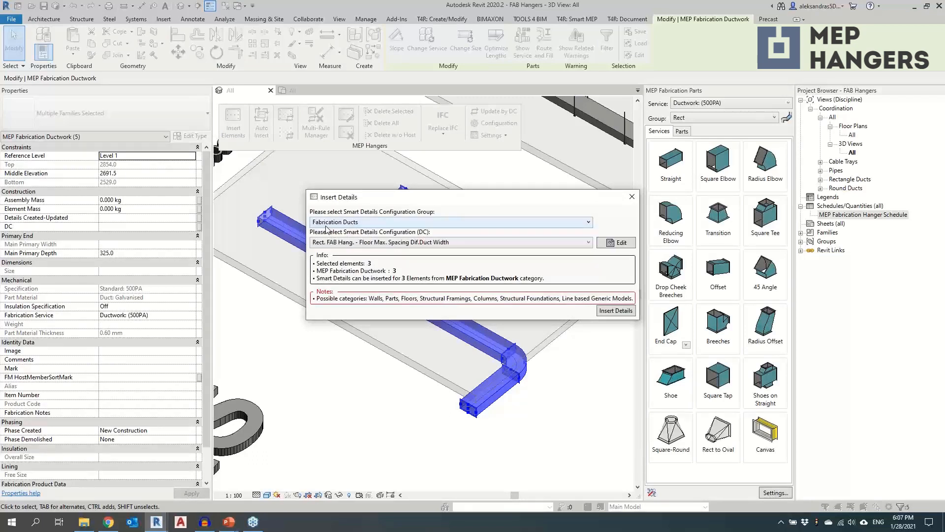
pyautogui.click(358, 243)
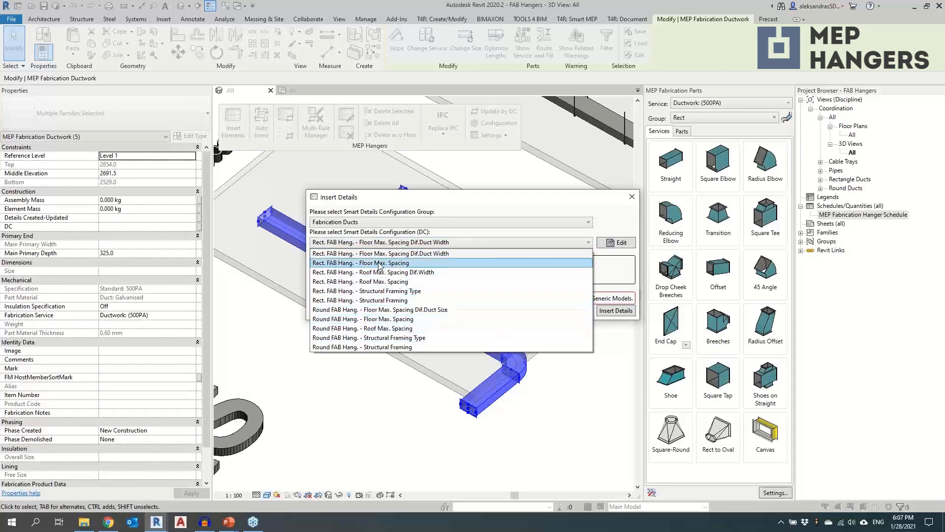
pyautogui.click(424, 242)
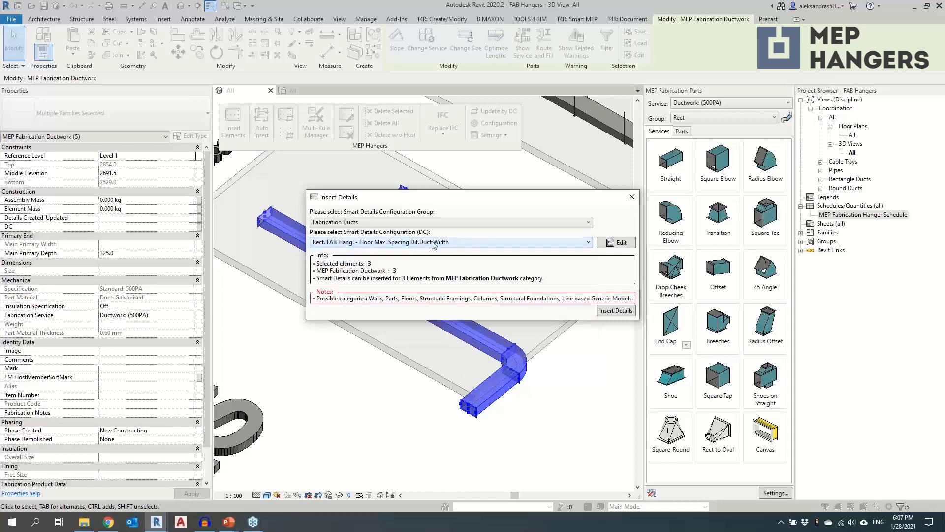
pyautogui.click(424, 242)
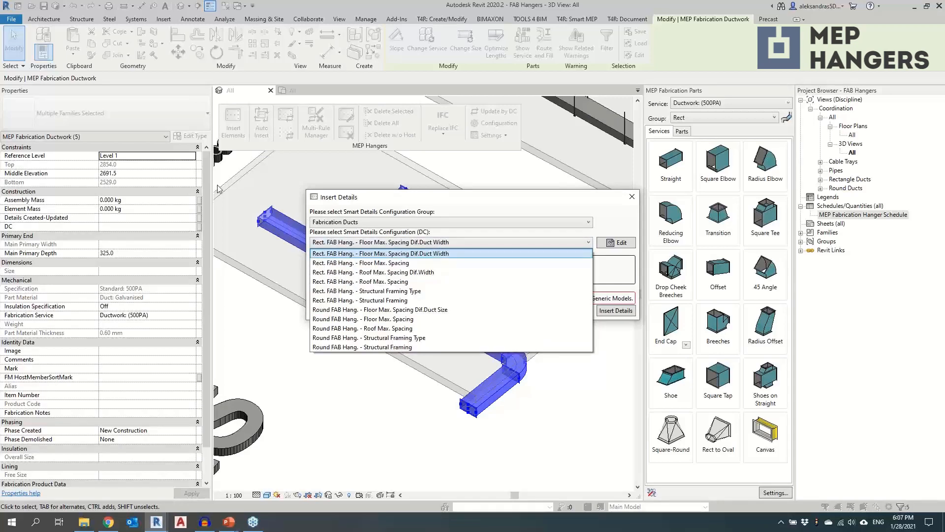
pyautogui.click(381, 263)
pyautogui.click(609, 244)
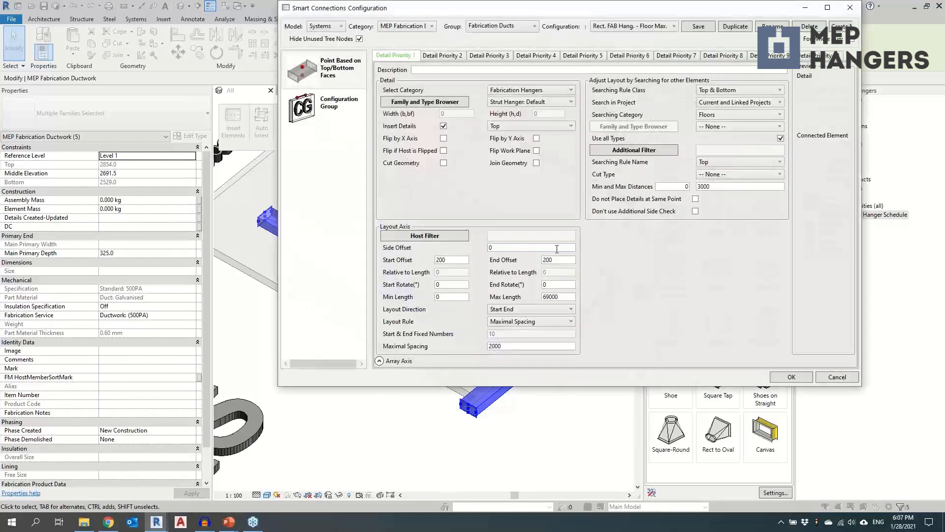
pyautogui.moveTo(500, 15); pyautogui.dragTo(416, 71)
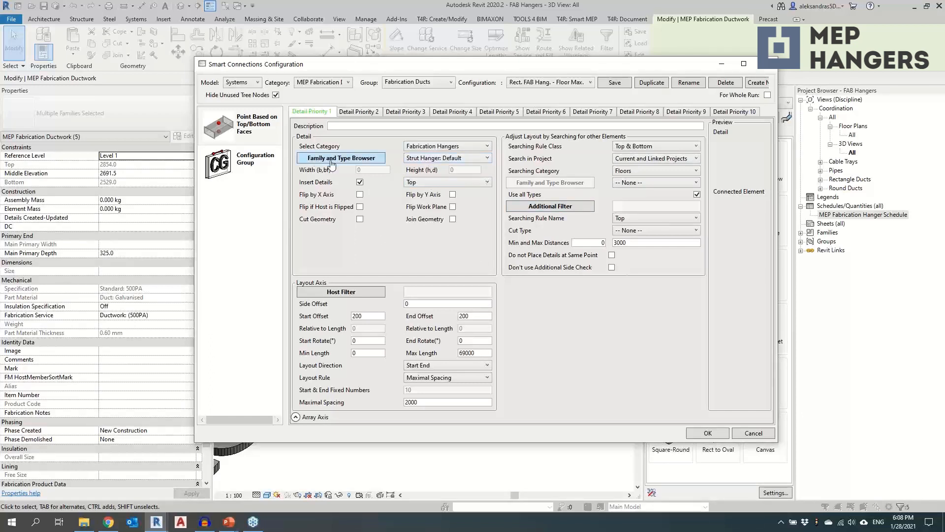
# Examine the available hanger types, searching categories and floor types in the Detail Priority 1 settings.
pyautogui.click(422, 160)
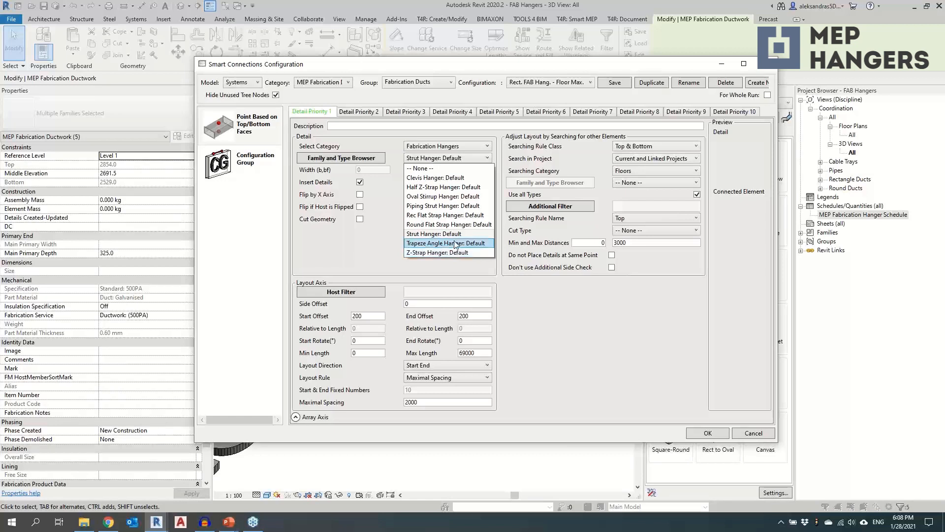
pyautogui.click(590, 308)
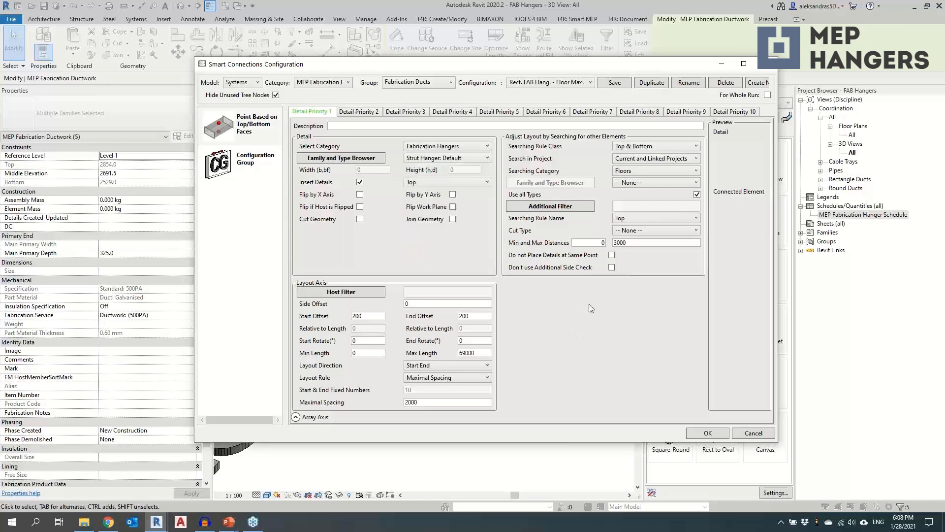
pyautogui.click(632, 173)
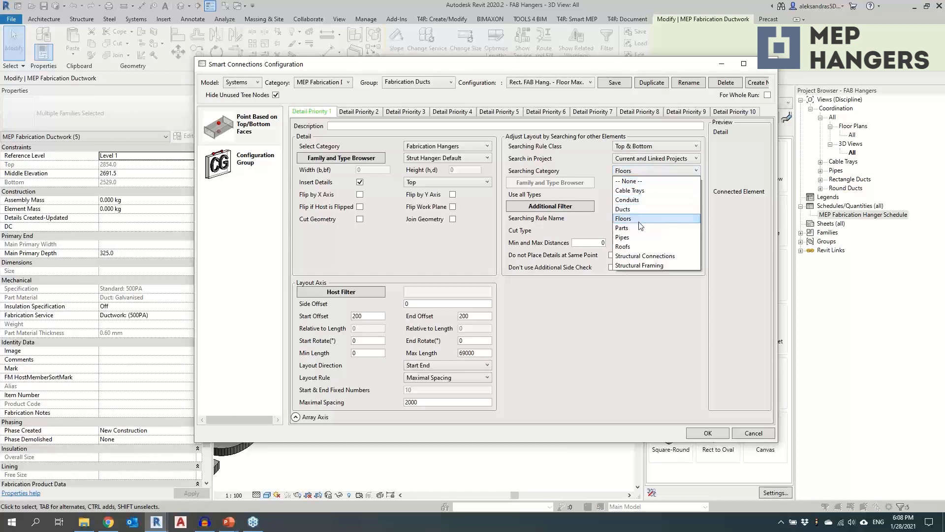
pyautogui.click(636, 291)
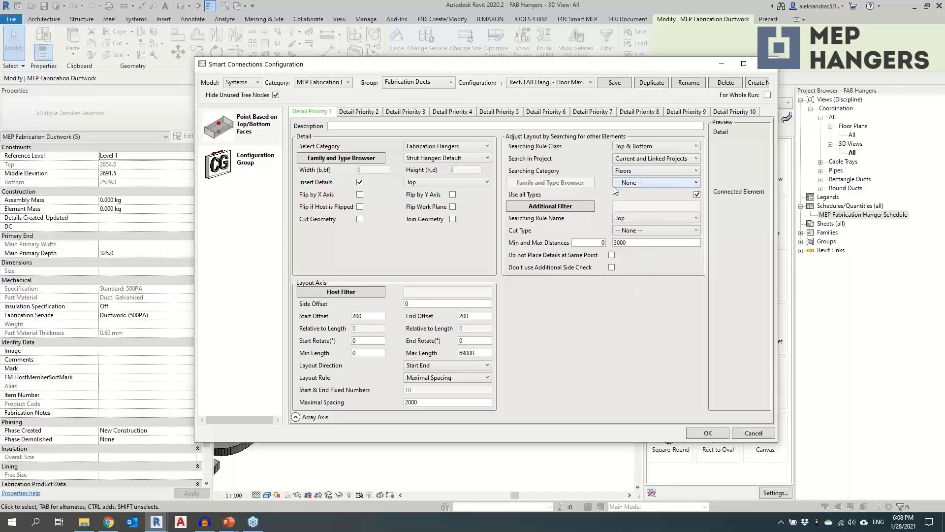
pyautogui.click(642, 182)
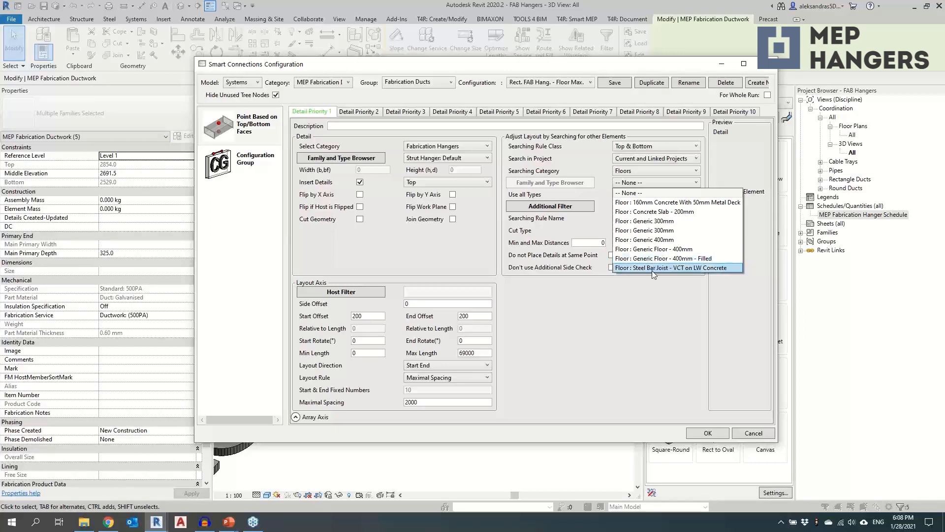
pyautogui.click(636, 286)
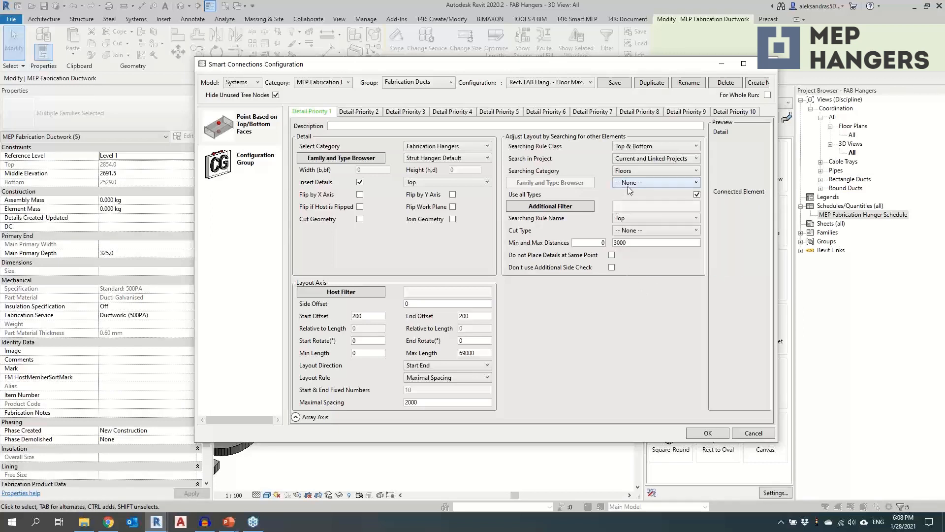
# Try an additional floor filter by Area : Instance, review its comparison operators, and reset the filter to None.
pyautogui.click(588, 208)
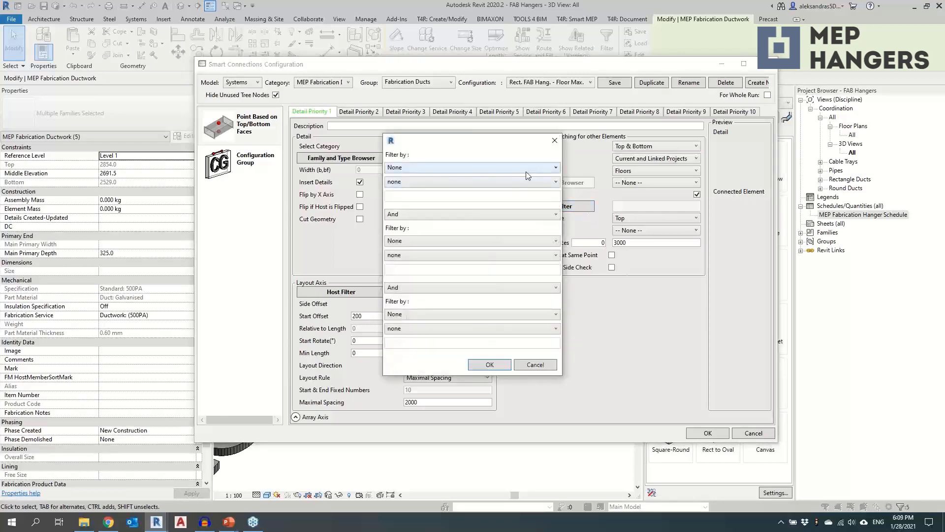
pyautogui.click(525, 169)
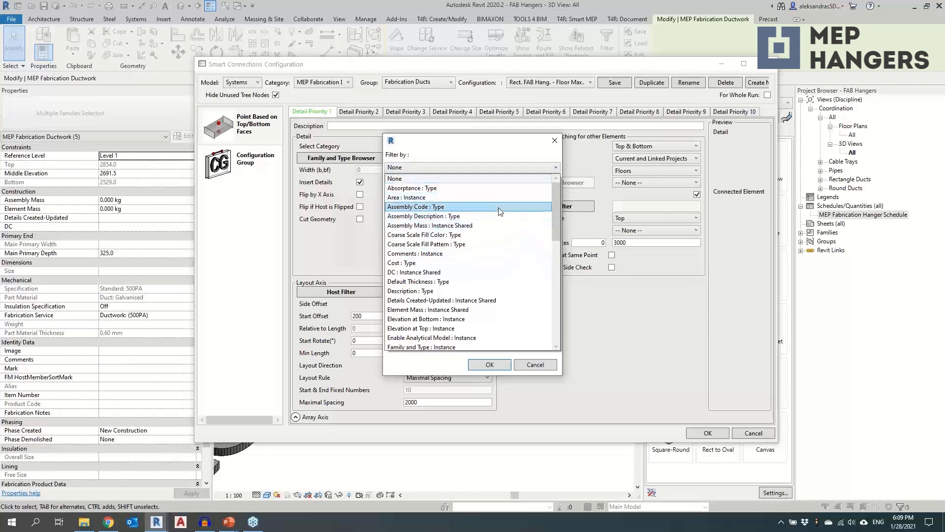
pyautogui.click(481, 198)
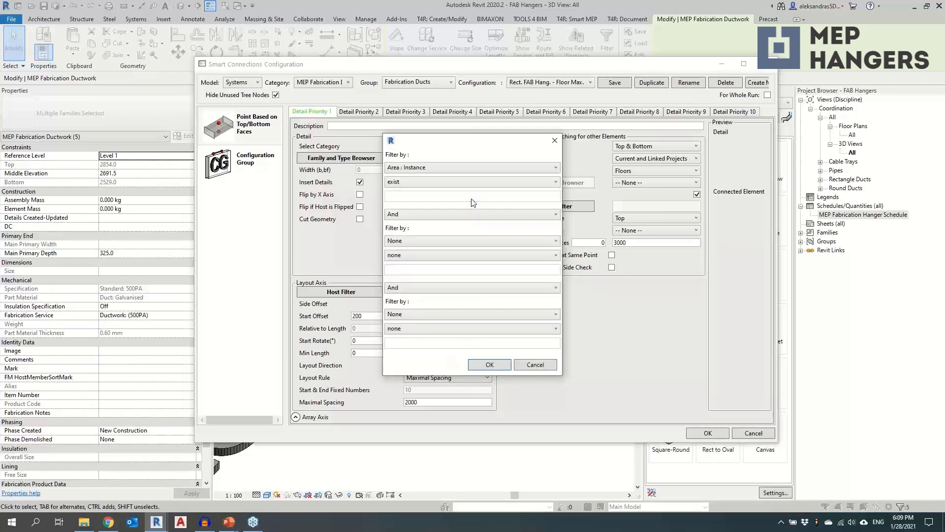
pyautogui.click(450, 183)
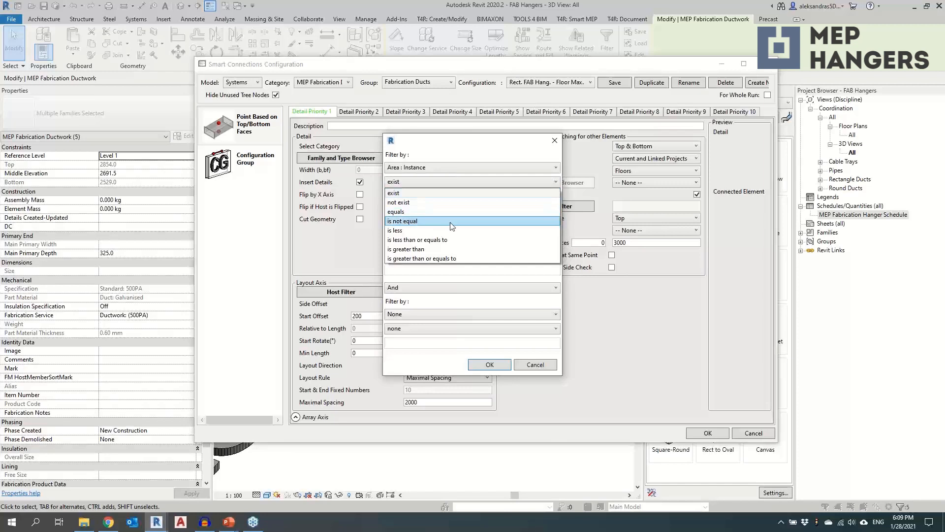
pyautogui.click(480, 182)
pyautogui.click(479, 170)
pyautogui.click(462, 178)
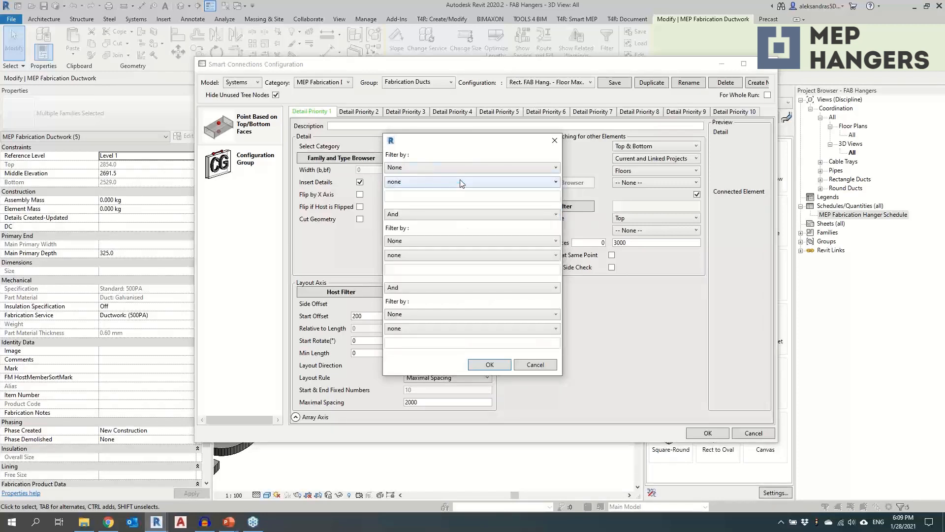
# Close the additional filter and examine the Layout Direction, Layout Rule and Maximal Spacing settings of the layout axis.
pyautogui.click(489, 364)
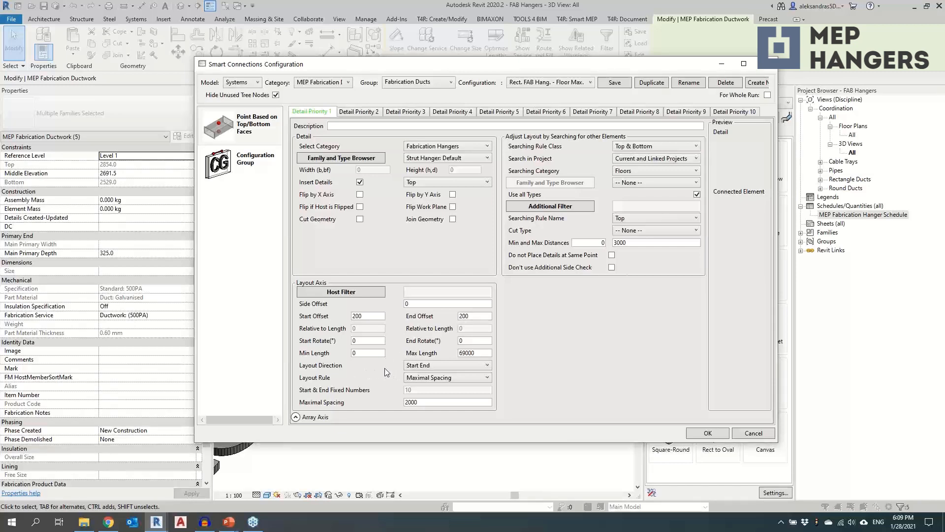
pyautogui.click(417, 369)
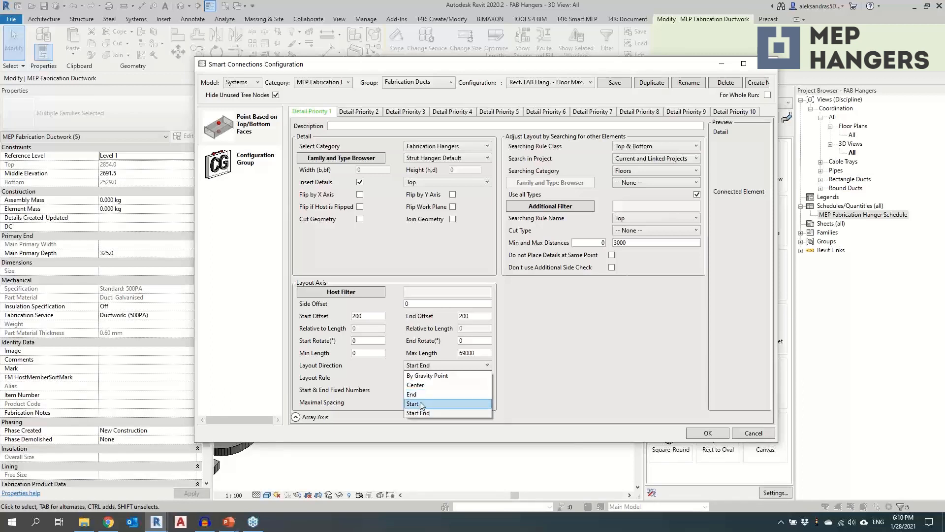
pyautogui.click(427, 366)
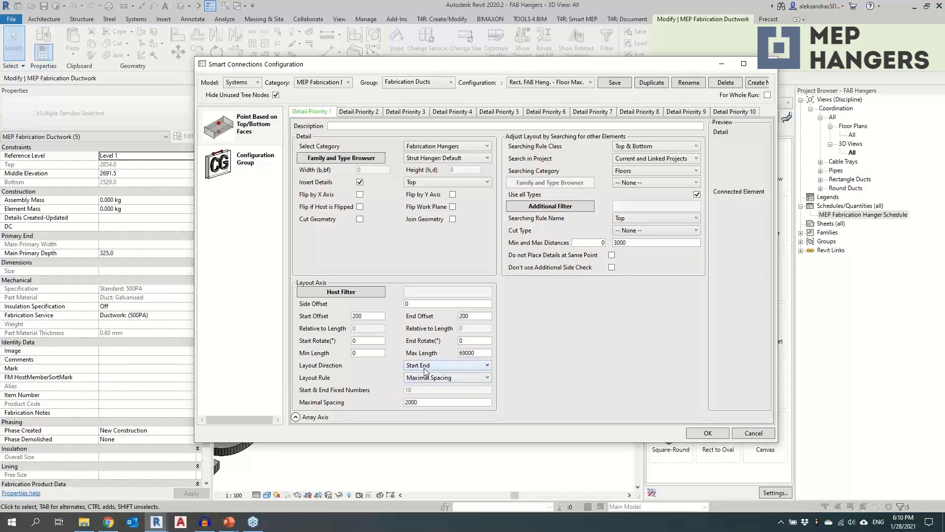
pyautogui.click(427, 379)
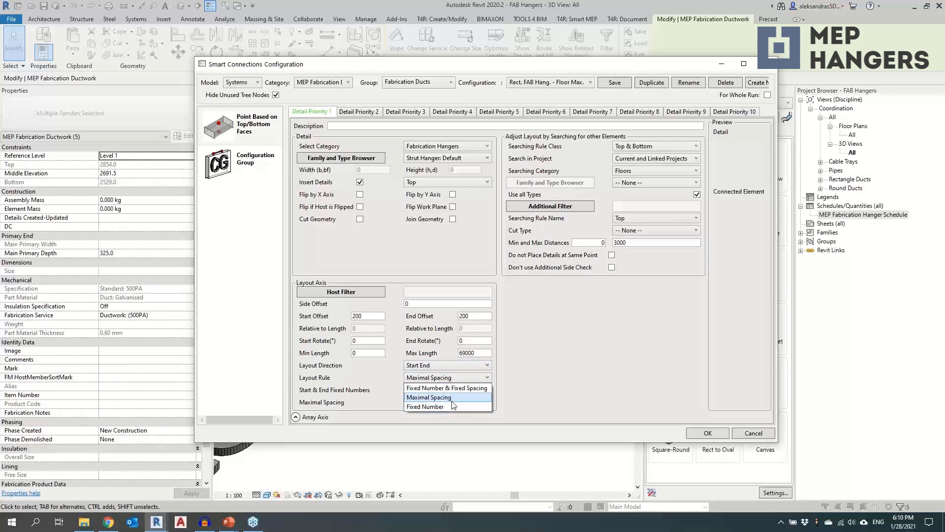
pyautogui.click(374, 404)
pyautogui.press('Tab')
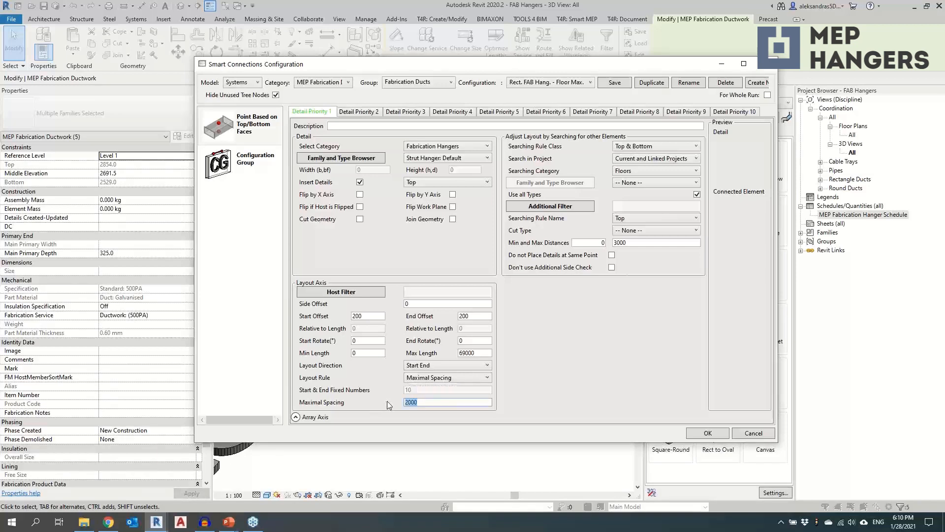
# Try the Fixed Number layout rule with its minimum and maximum length fields, and return the rule to Maximal Spacing.
pyautogui.click(450, 378)
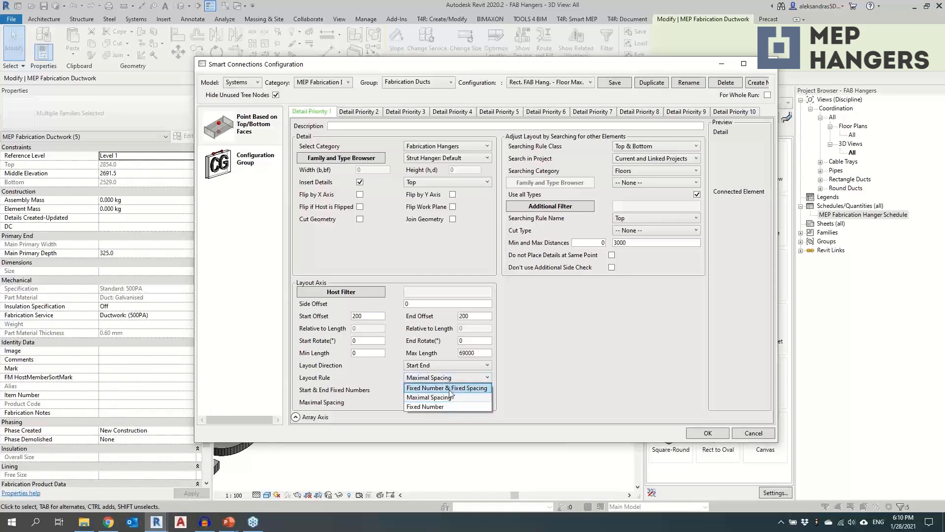
pyautogui.click(434, 407)
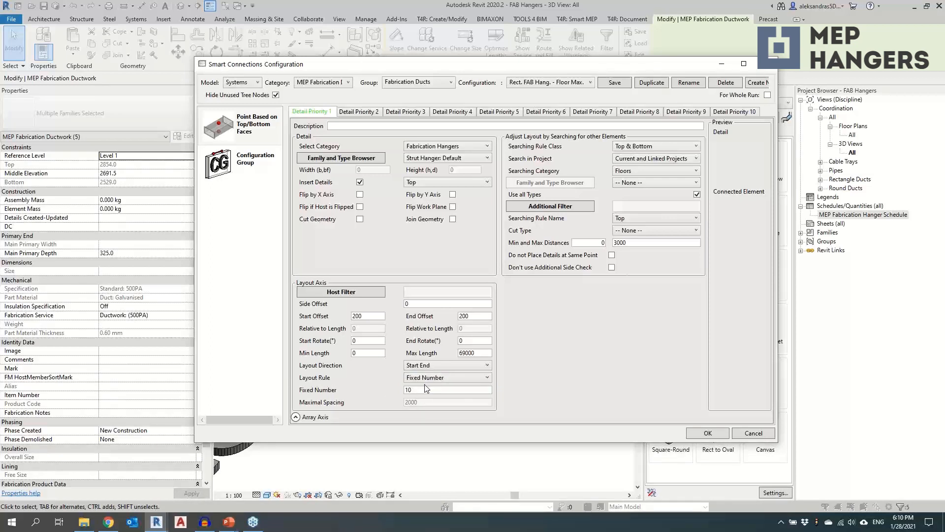
pyautogui.click(359, 353)
pyautogui.doubleClick(483, 353)
pyautogui.click(444, 379)
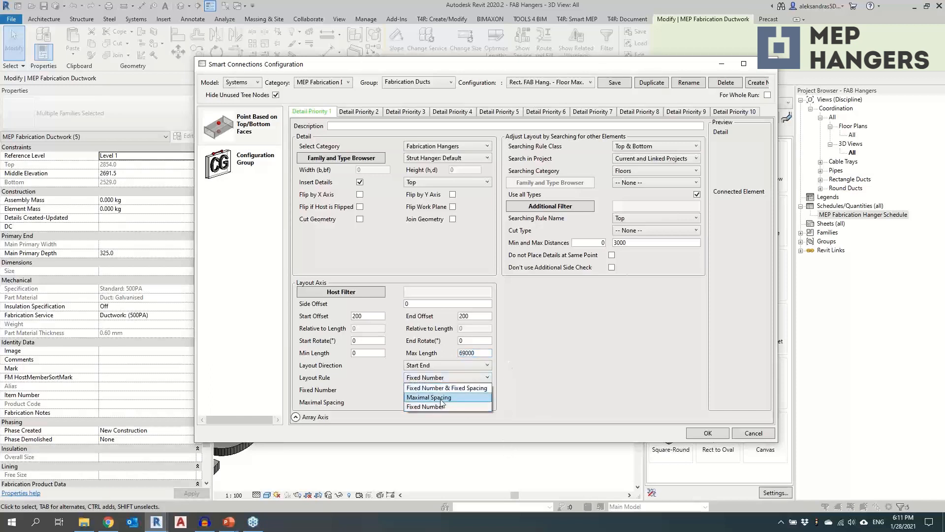
pyautogui.click(442, 400)
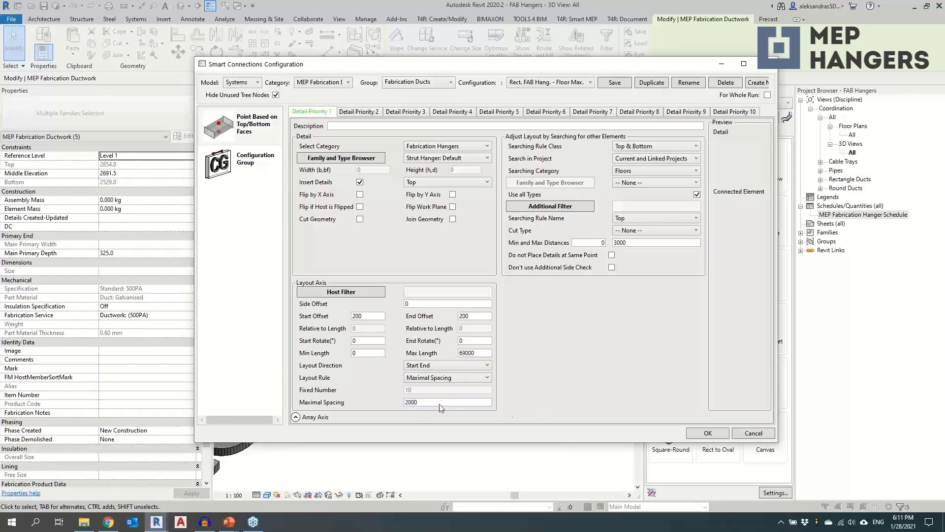
# Accept the hanger configuration and insert its hangers along the selected rectangular duct run in the Floor sample.
pyautogui.click(707, 433)
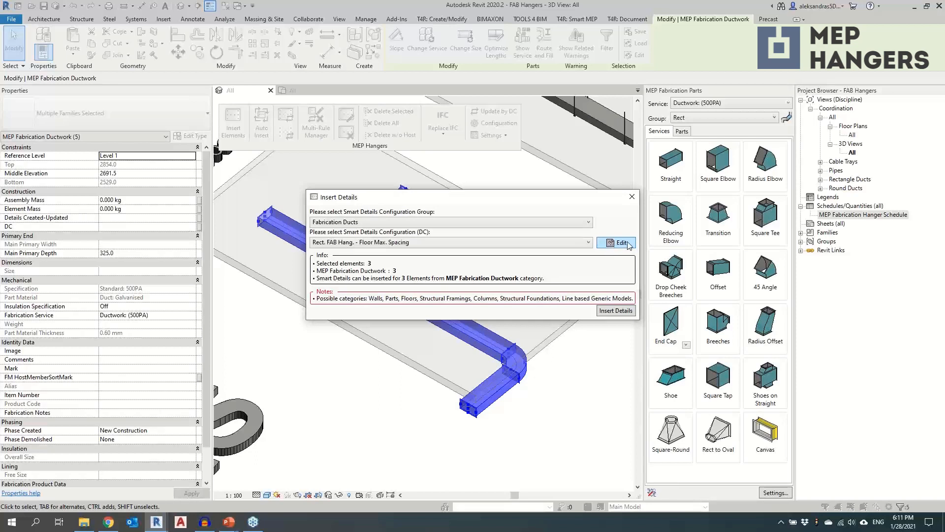
pyautogui.click(610, 311)
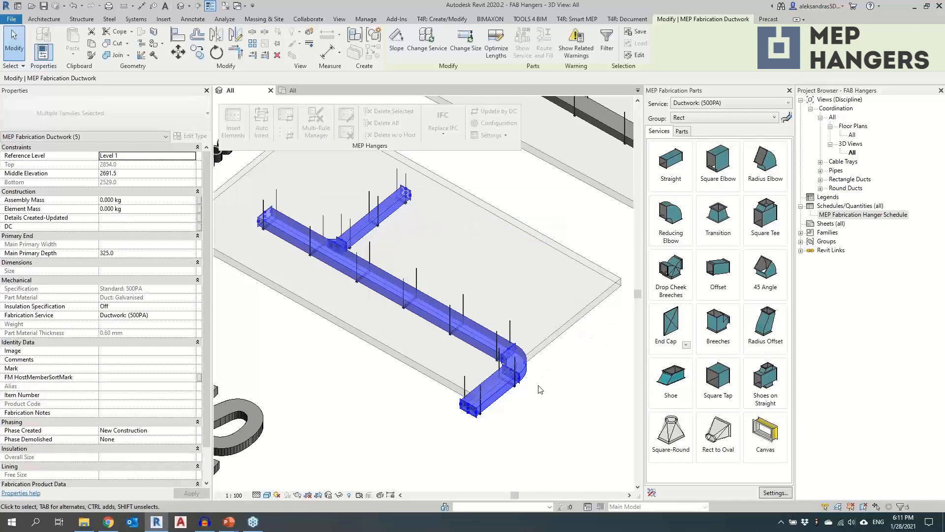
pyautogui.keyDown('shift'); pyautogui.moveTo(550, 374); pyautogui.dragTo(476, 380, button='middle'); pyautogui.keyUp('shift')
pyautogui.keyDown('shift'); pyautogui.moveTo(454, 421); pyautogui.dragTo(513, 424, button='middle'); pyautogui.keyUp('shift')
pyautogui.scroll(1, 497, 398)
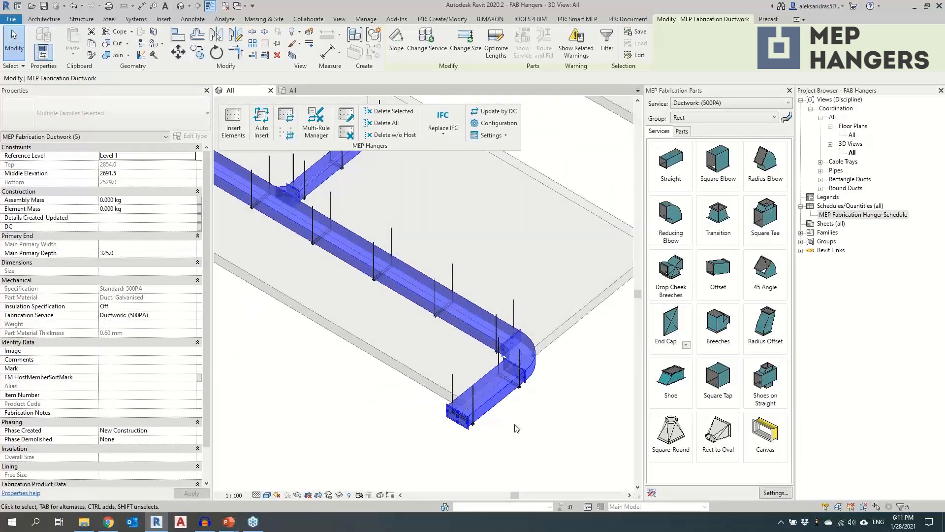
pyautogui.scroll(-1, 514, 424)
# Set the middle elevation of the long straight duct in the Floor sample to 2000.
pyautogui.click(488, 363)
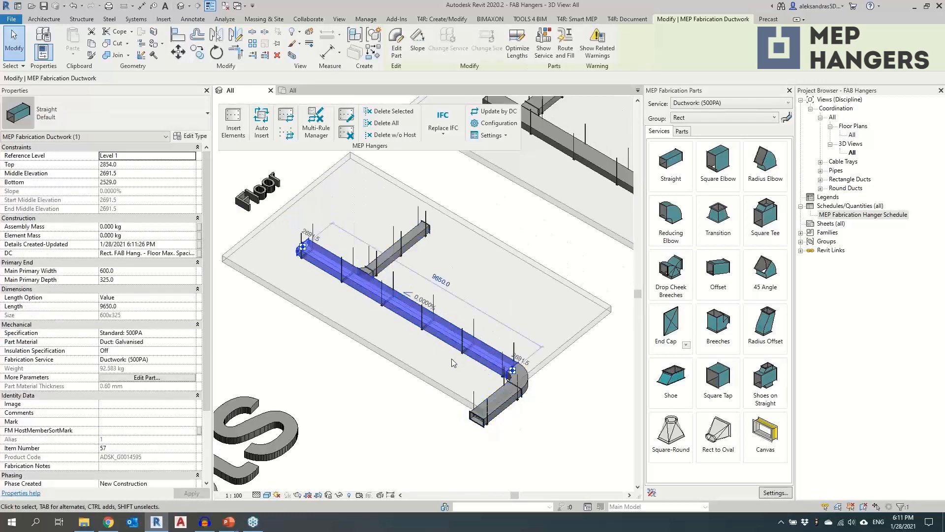
pyautogui.click(126, 174)
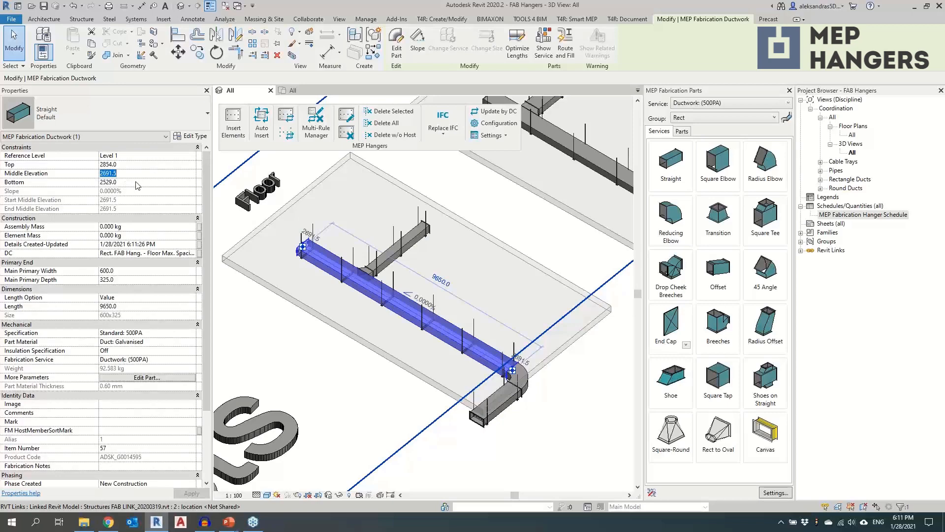
pyautogui.write('2000')
pyautogui.press('Return')
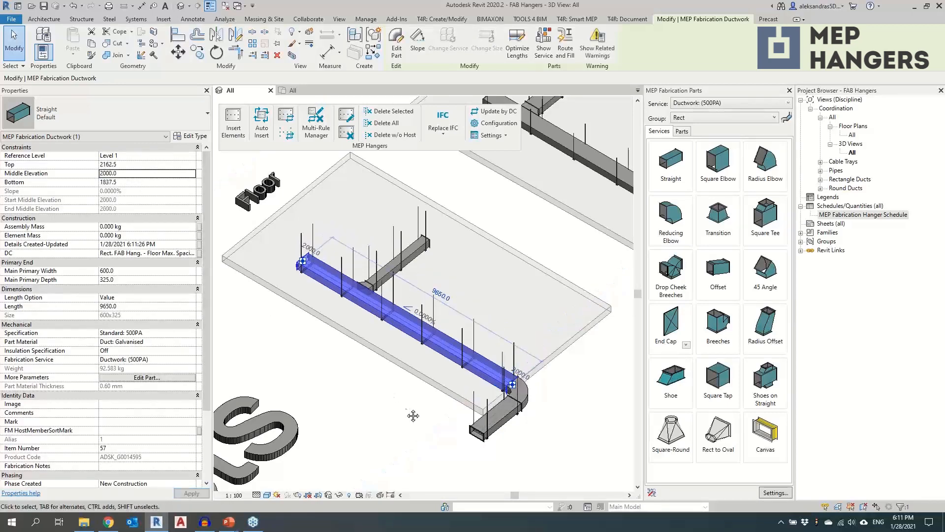
pyautogui.keyDown('shift'); pyautogui.moveTo(413, 416); pyautogui.dragTo(467, 325, button='middle'); pyautogui.keyUp('shift')
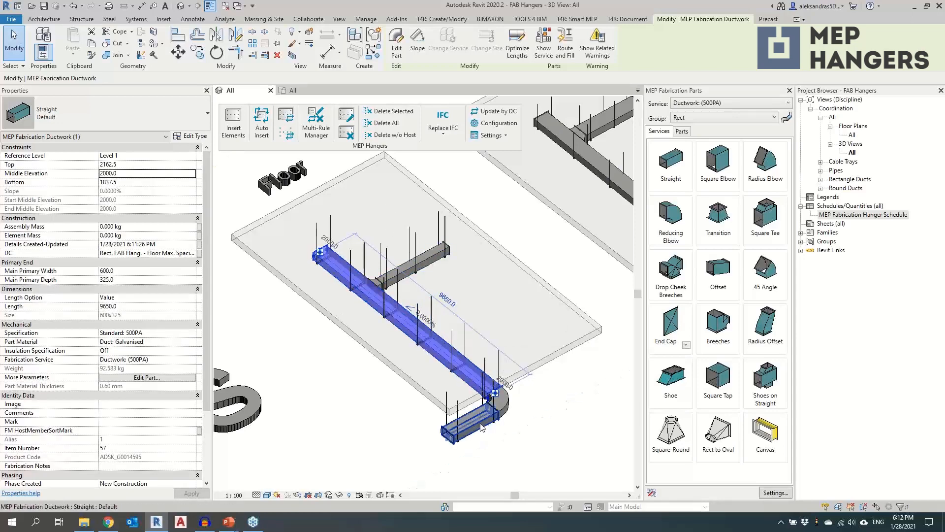
# Update the hangers on the short straight duct beyond the bend in the Floor sample with a maximal spacing of 100.
pyautogui.click(464, 428)
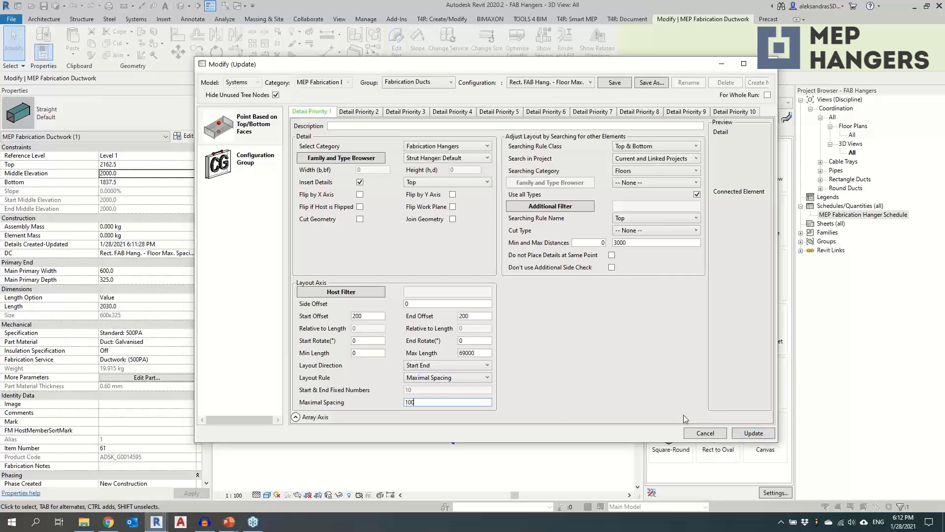
pyautogui.click(751, 433)
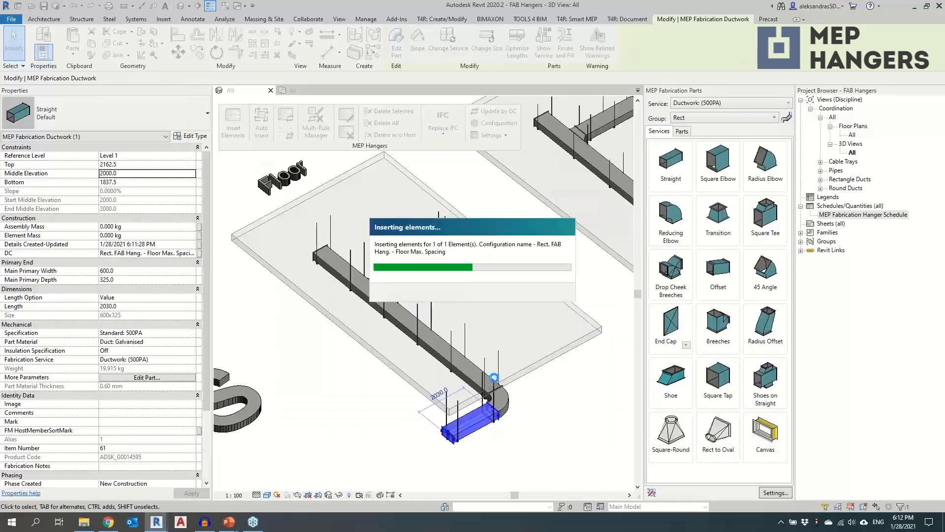
pyautogui.scroll(4, 494, 443)
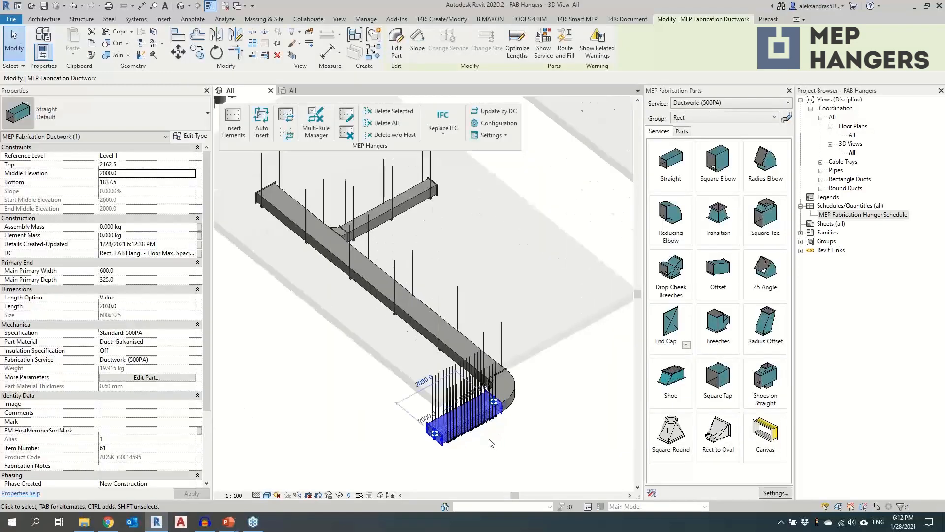
pyautogui.scroll(1, 504, 418)
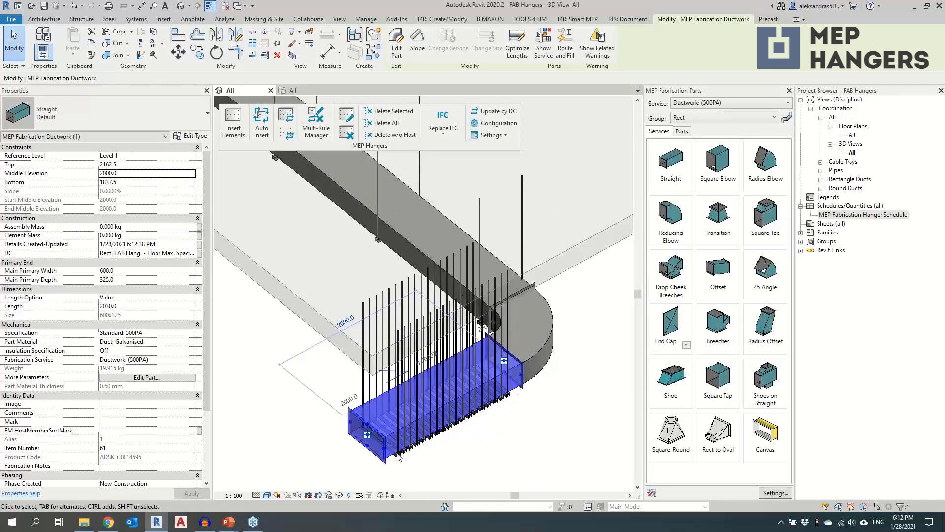
pyautogui.press('Escape')
# Examine the hanger layouts on the ducts in the Sloped Floor and Roof samples.
pyautogui.scroll(-6, 477, 408)
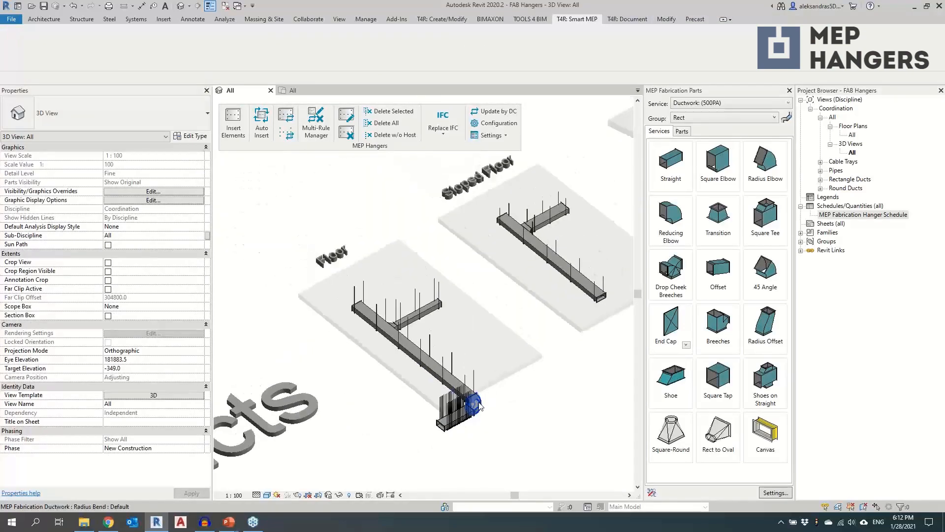
pyautogui.scroll(-3, 443, 419)
pyautogui.scroll(1, 270, 368)
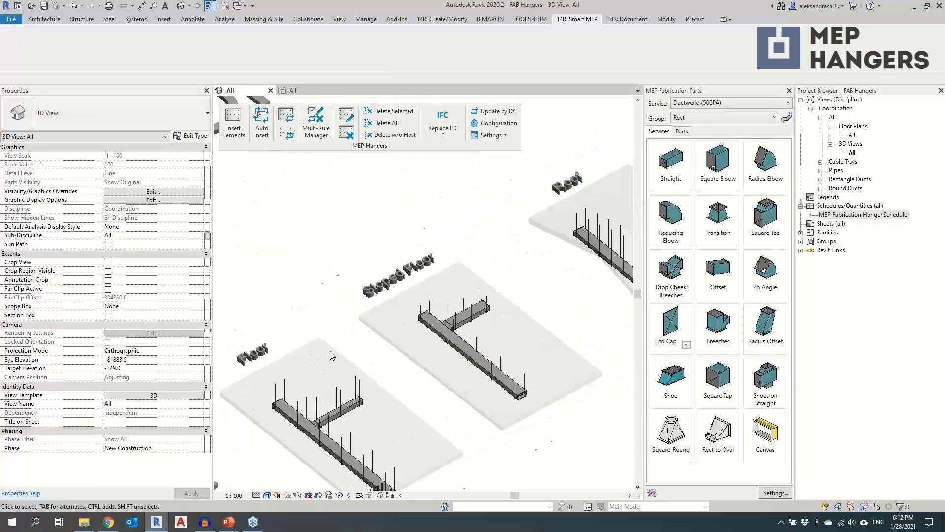
pyautogui.moveTo(346, 362); pyautogui.dragTo(185, 433, button='middle')
pyautogui.moveTo(424, 384); pyautogui.dragTo(348, 414, button='middle')
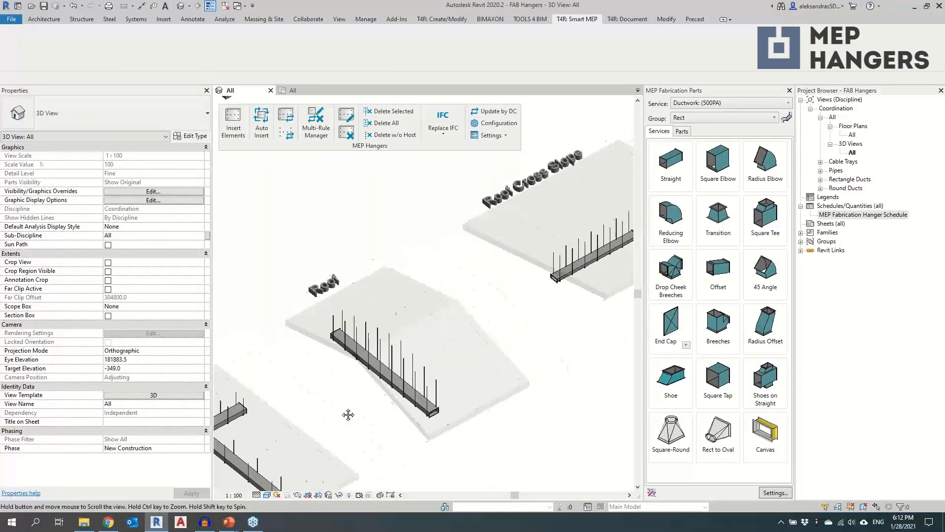
pyautogui.click(426, 411)
pyautogui.scroll(4, 427, 413)
pyautogui.click(426, 411)
pyautogui.scroll(-4, 426, 412)
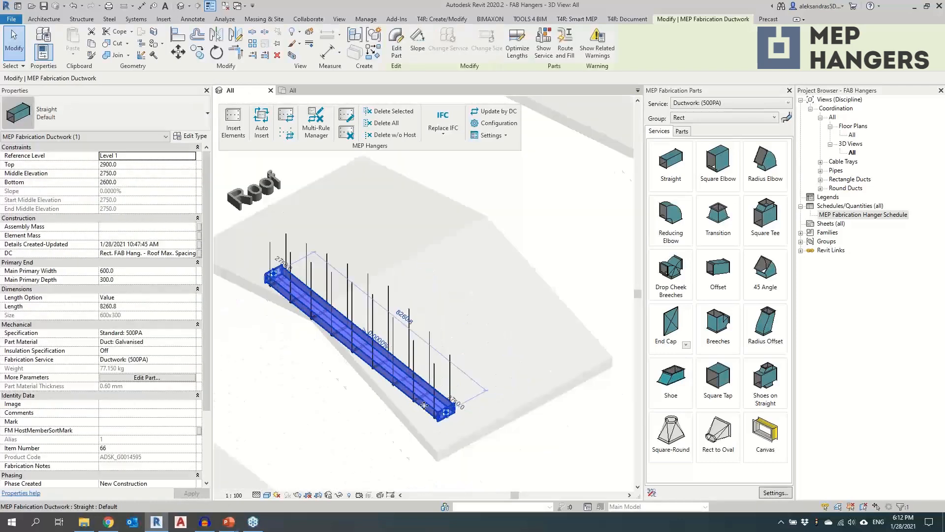
pyautogui.keyDown('shift'); pyautogui.moveTo(427, 412); pyautogui.dragTo(399, 366, button='middle'); pyautogui.keyUp('shift')
# Delete all hangers from the longer straight duct in the Roof Cross Slope sample.
pyautogui.click(399, 366)
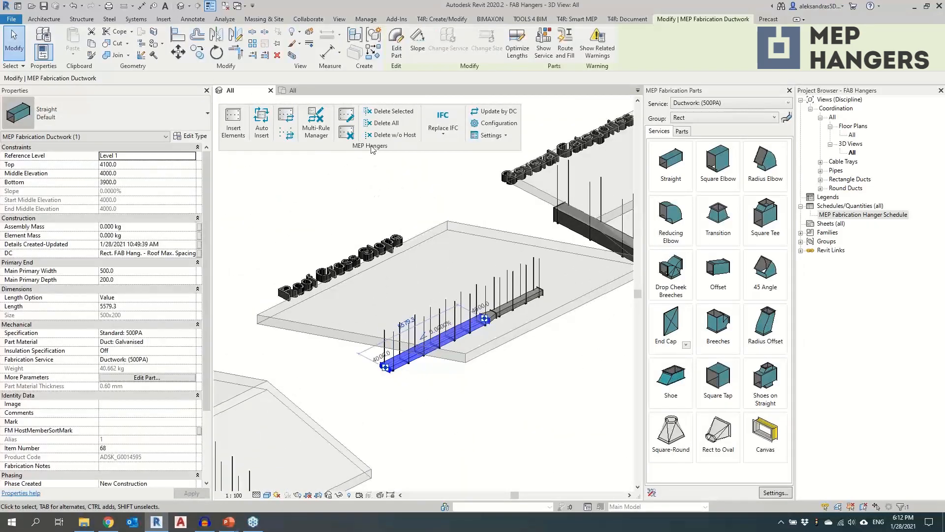
pyautogui.click(384, 122)
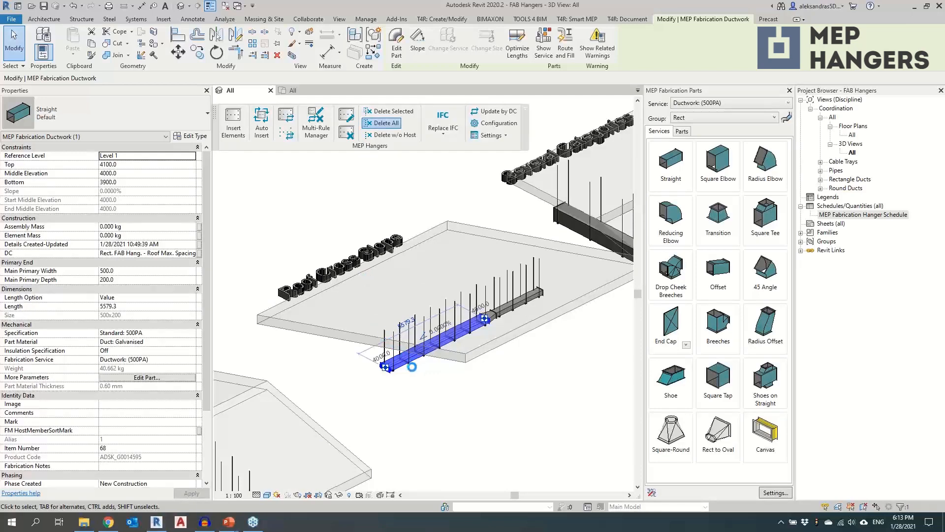
pyautogui.keyDown('shift'); pyautogui.moveTo(415, 358); pyautogui.dragTo(480, 354, button='middle'); pyautogui.keyUp('shift')
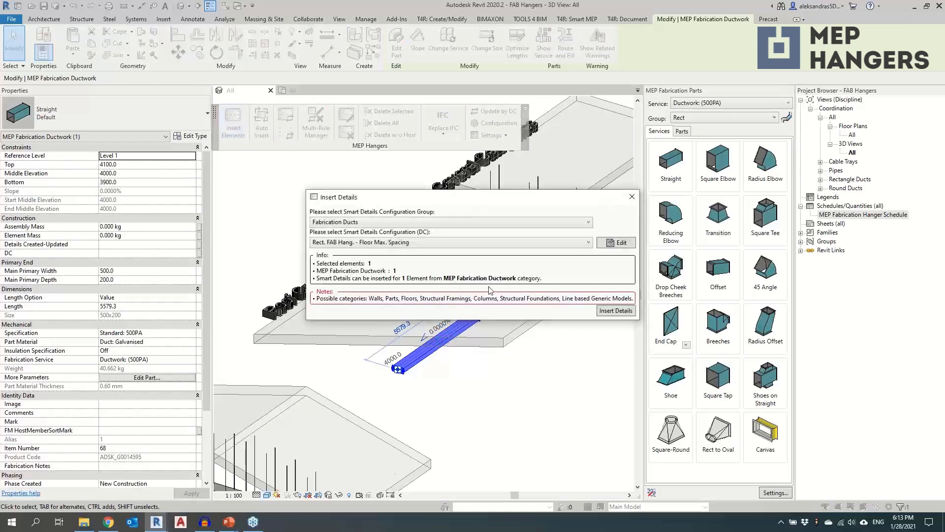
# Insert hangers on the selected Roof Cross Slope duct using the configuration "Rect. FAB Hang. - Roof Max. Spacing".
pyautogui.click(489, 241)
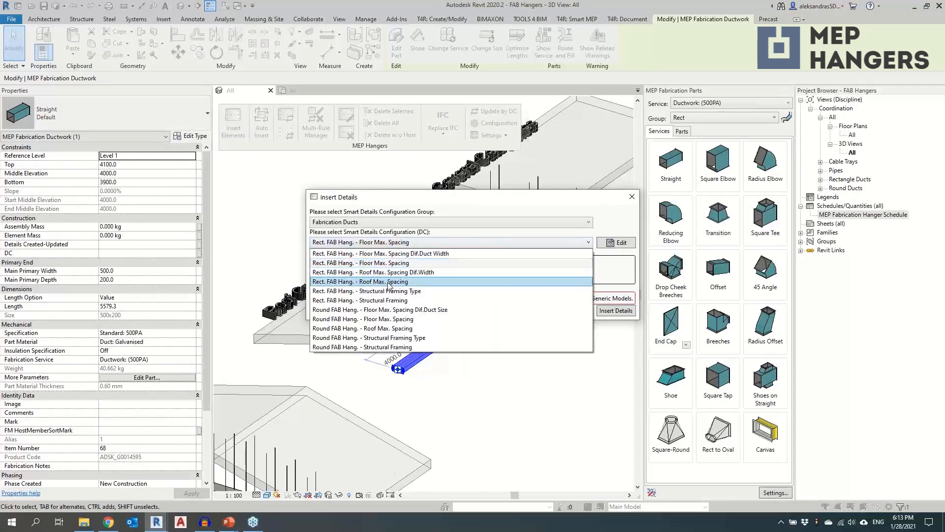
pyautogui.click(391, 281)
pyautogui.click(615, 310)
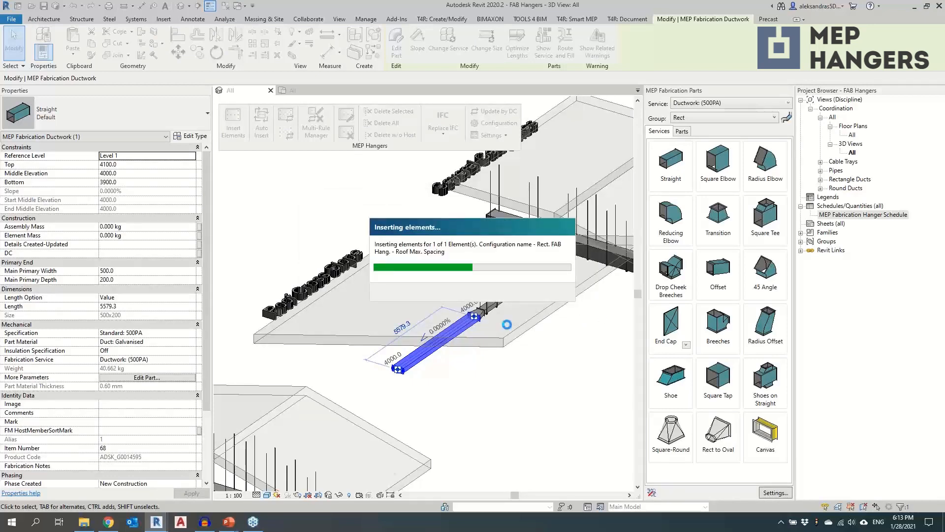
pyautogui.keyDown('shift'); pyautogui.moveTo(507, 324); pyautogui.dragTo(457, 384, button='middle'); pyautogui.keyUp('shift')
pyautogui.scroll(3, 403, 356)
pyautogui.scroll(-5, 403, 357)
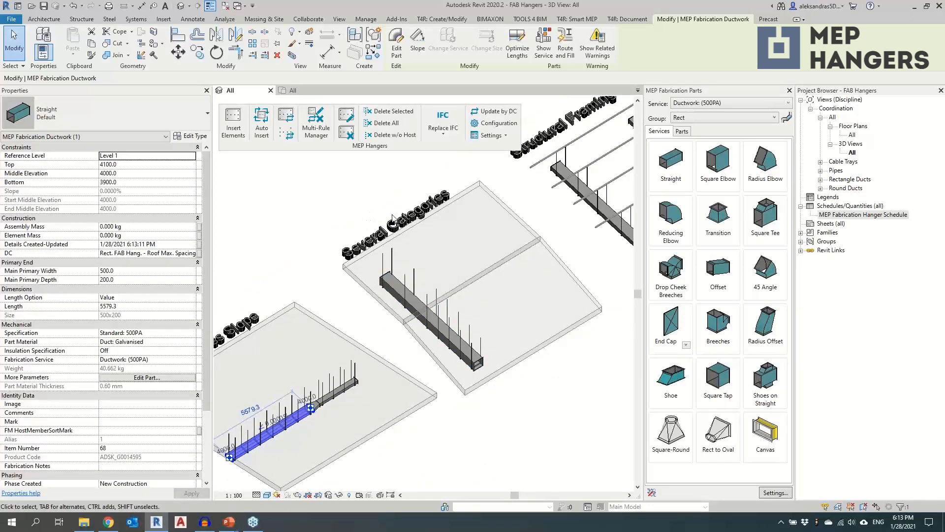
# Examine how the duct hangers are placed at the framing members in the Structural Framing Category sample.
pyautogui.moveTo(481, 241); pyautogui.dragTo(339, 323, button='middle')
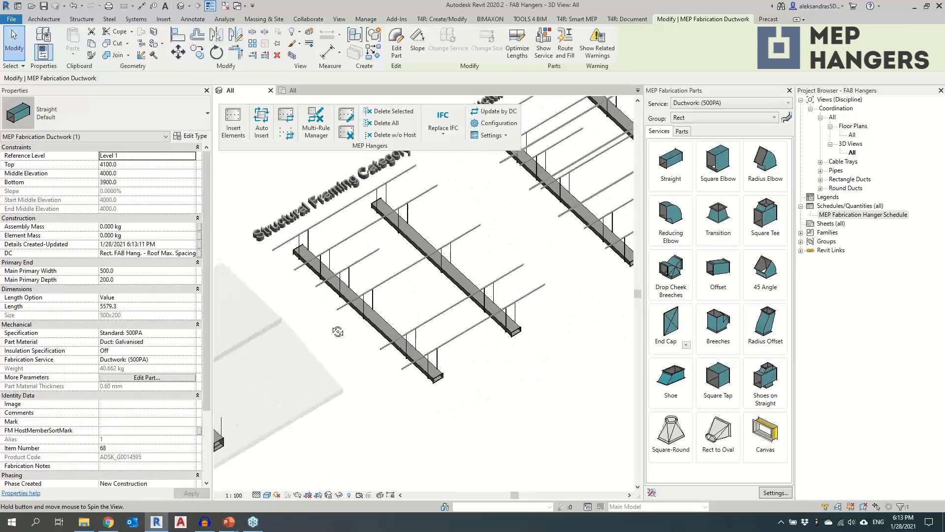
pyautogui.click(343, 335)
pyautogui.scroll(2, 416, 390)
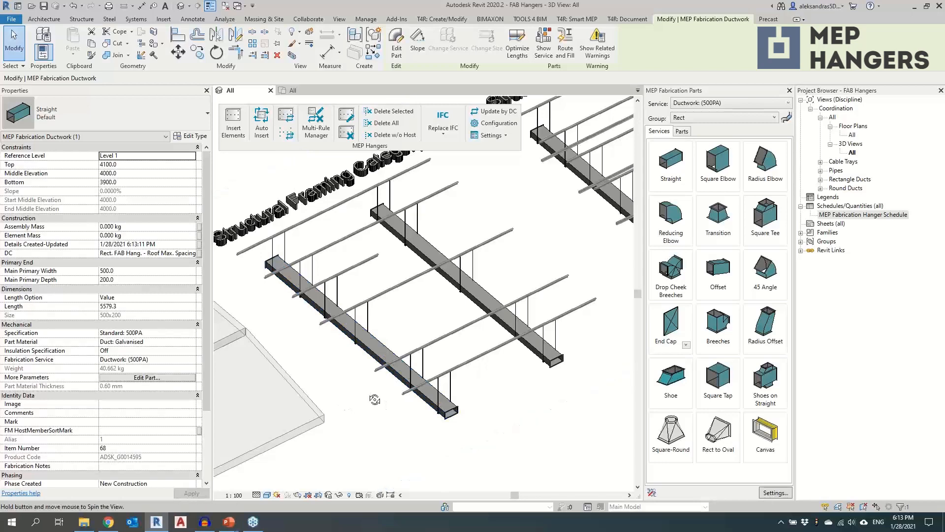
pyautogui.keyDown('shift'); pyautogui.moveTo(346, 408); pyautogui.dragTo(335, 320, button='middle'); pyautogui.keyUp('shift')
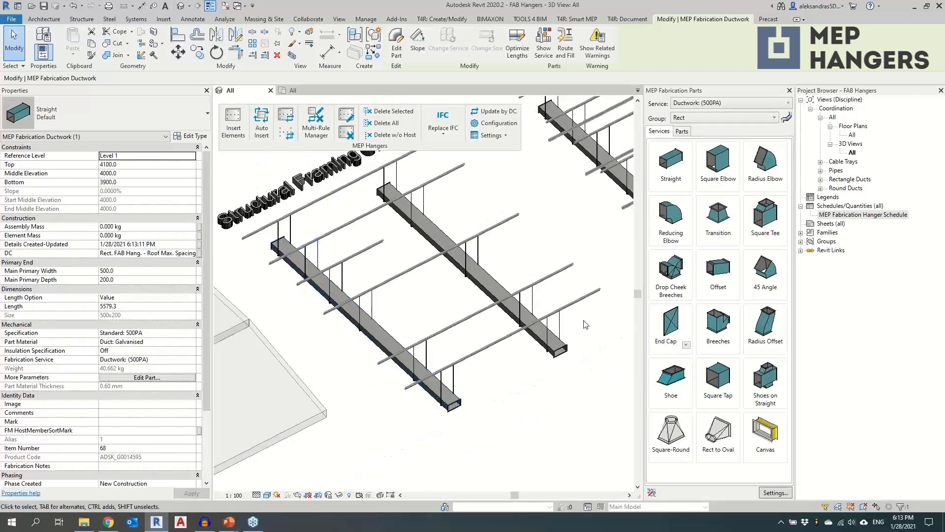
pyautogui.scroll(1, 352, 281)
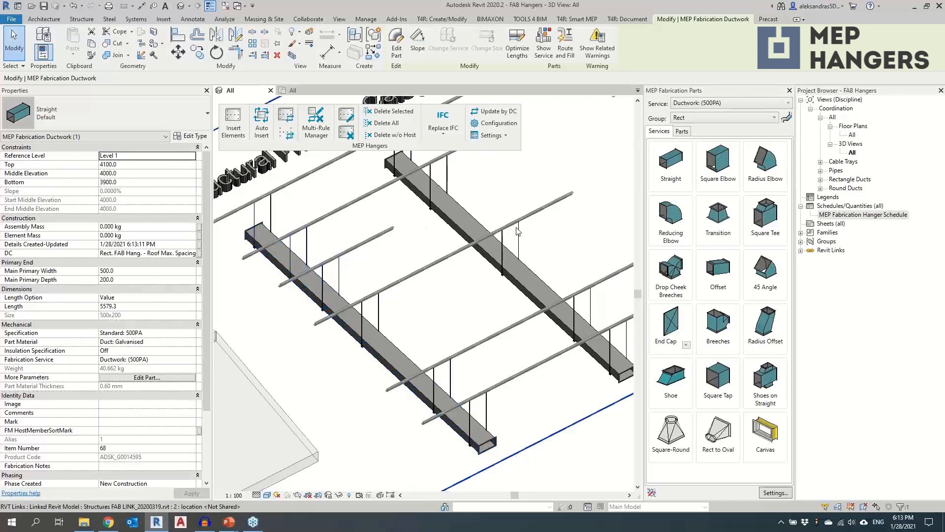
pyautogui.moveTo(467, 403); pyautogui.dragTo(478, 391, button='middle')
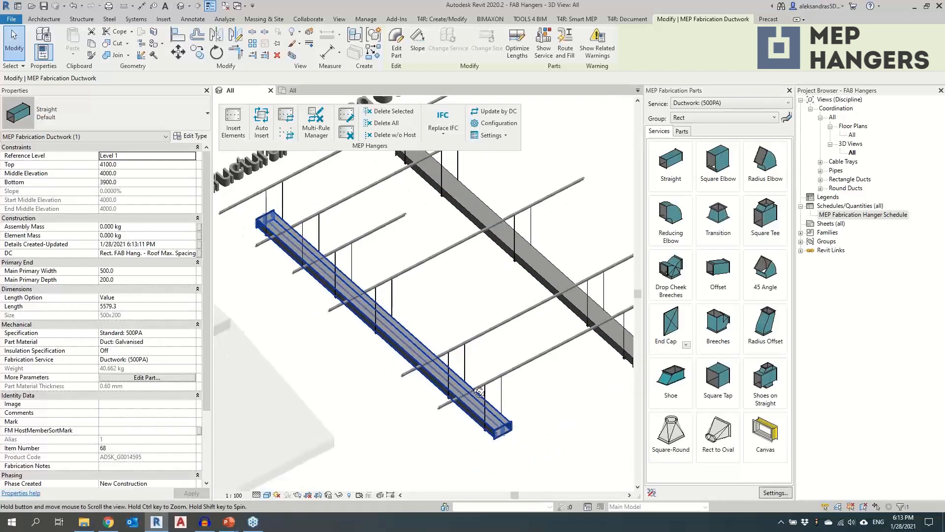
# Inspect the family types of the individual linked joists above the ducts in both Structural Framing samples.
pyautogui.scroll(5, 416, 355)
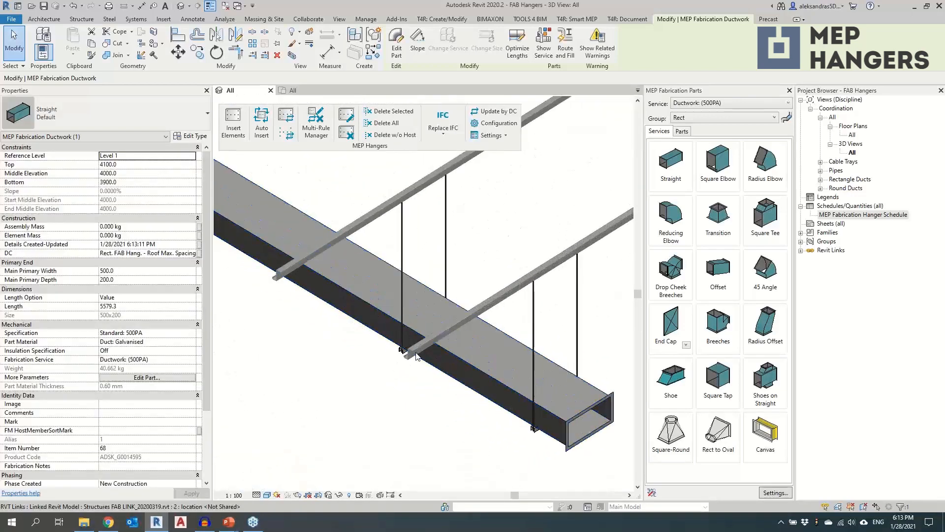
pyautogui.click(416, 356)
pyautogui.click(416, 355)
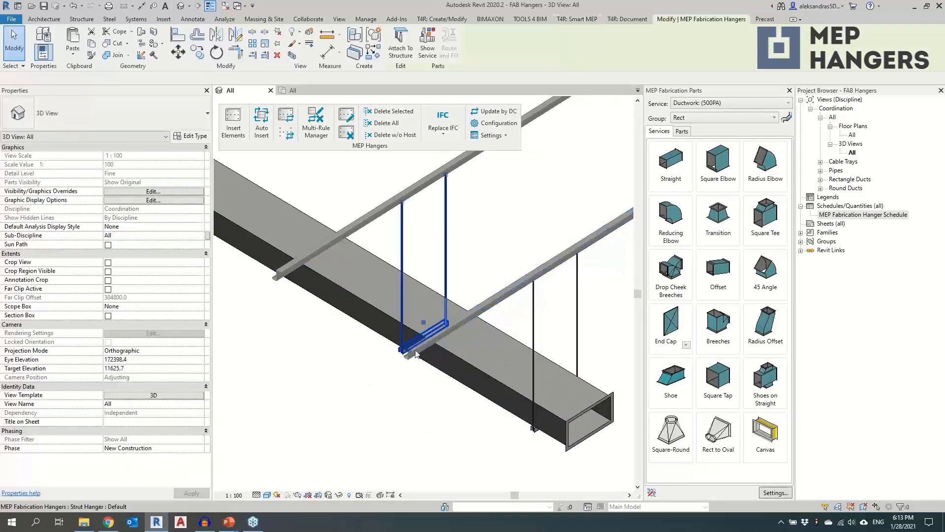
pyautogui.click(416, 354)
pyautogui.scroll(-4, 448, 336)
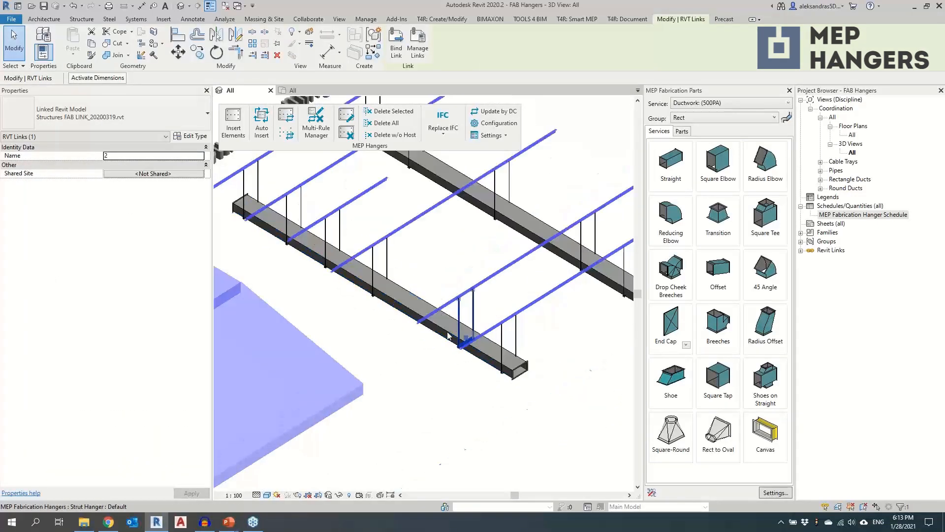
pyautogui.press('Tab')
pyautogui.click(526, 315)
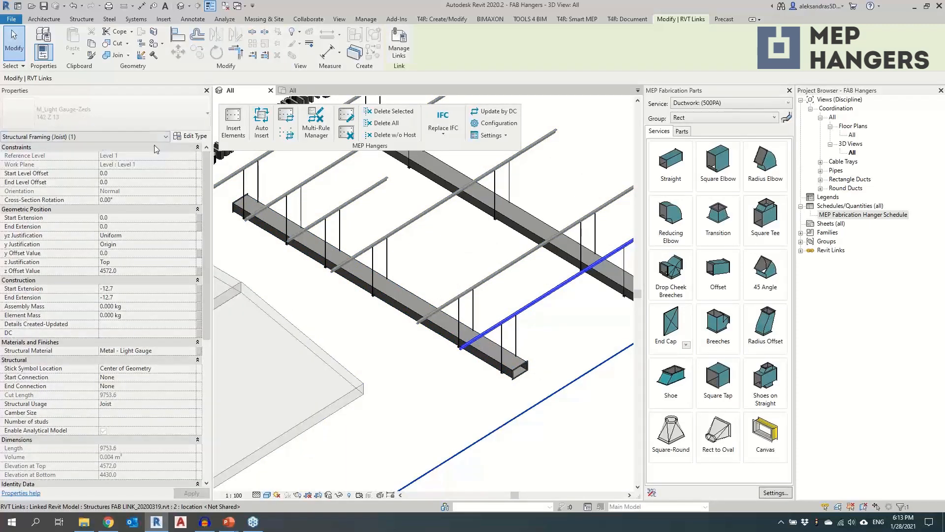
pyautogui.click(357, 206)
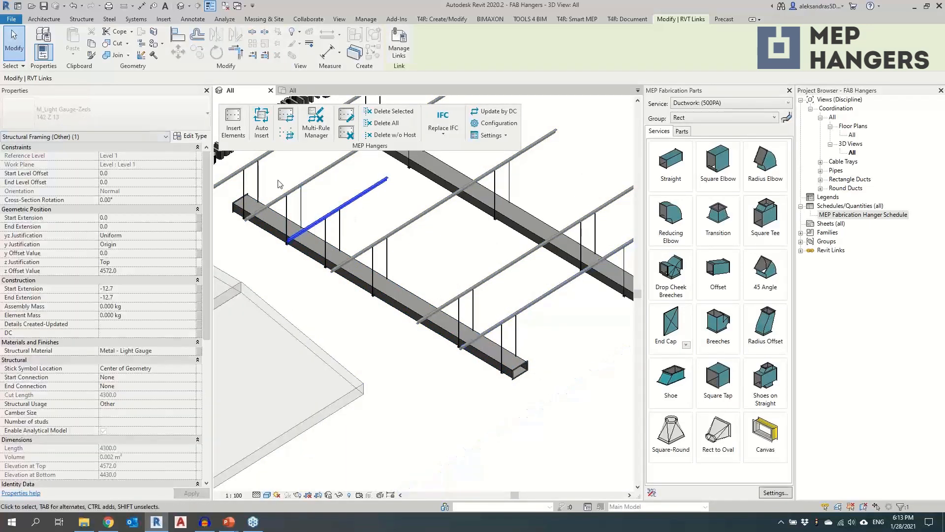
pyautogui.click(384, 237)
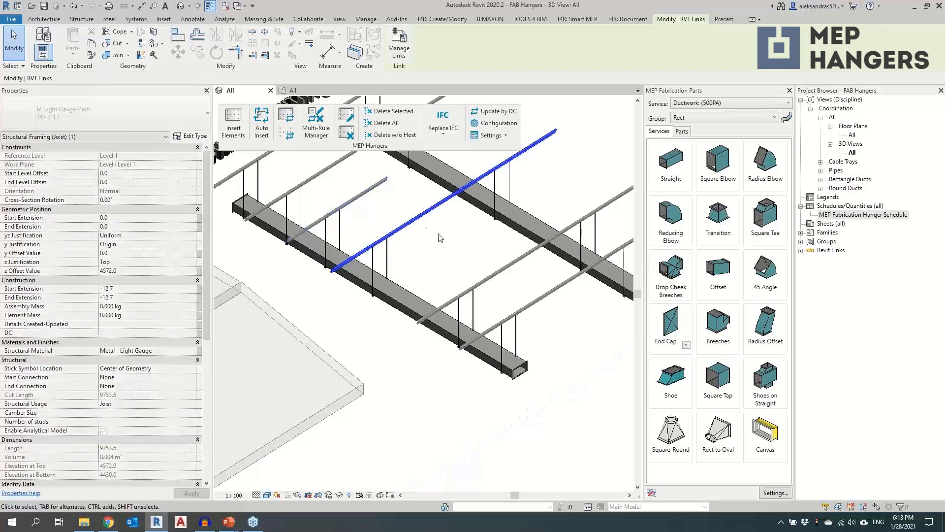
pyautogui.click(500, 273)
pyautogui.keyDown('shift'); pyautogui.moveTo(500, 273); pyautogui.dragTo(419, 327, button='middle'); pyautogui.keyUp('shift')
pyautogui.click(416, 323)
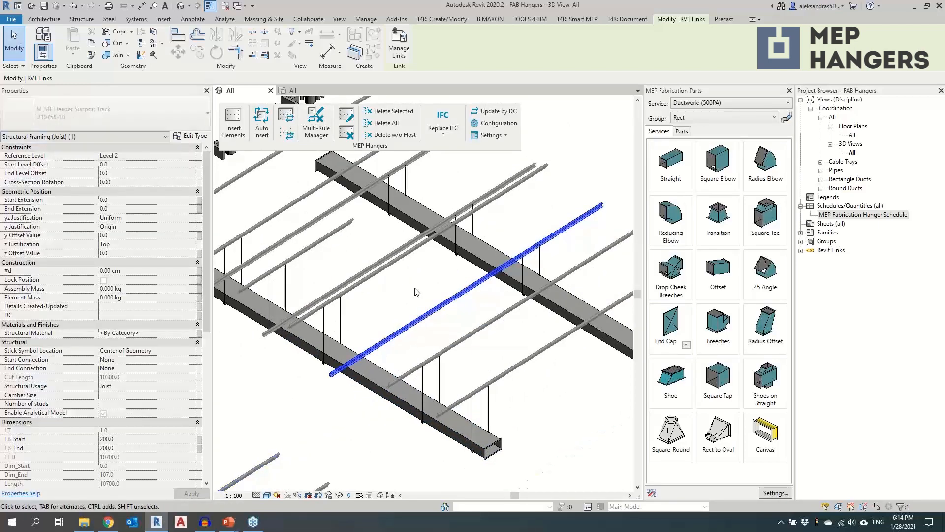
pyautogui.click(484, 364)
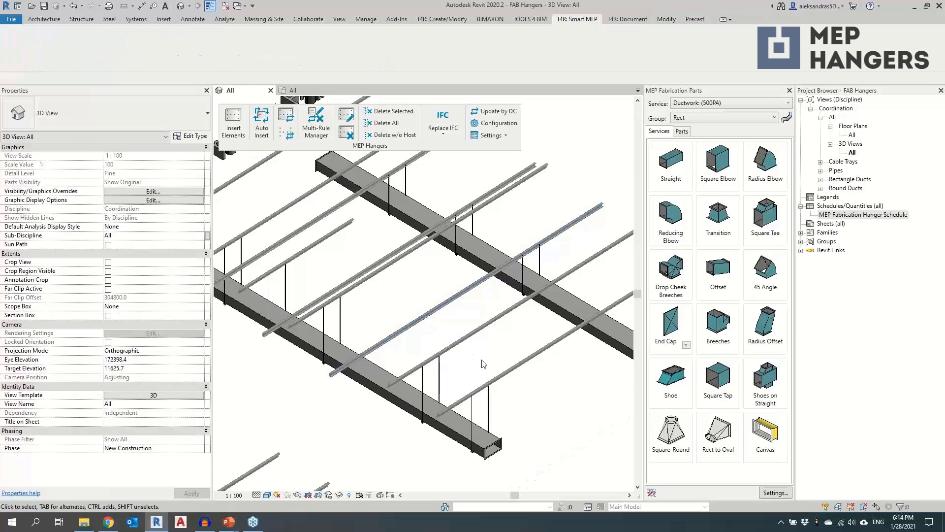
# Clear the hangers from the 11900 mm duct and choose "Rect. FAB Hang. - Structural Framing Type" as the configuration for a new insertion.
pyautogui.click(458, 447)
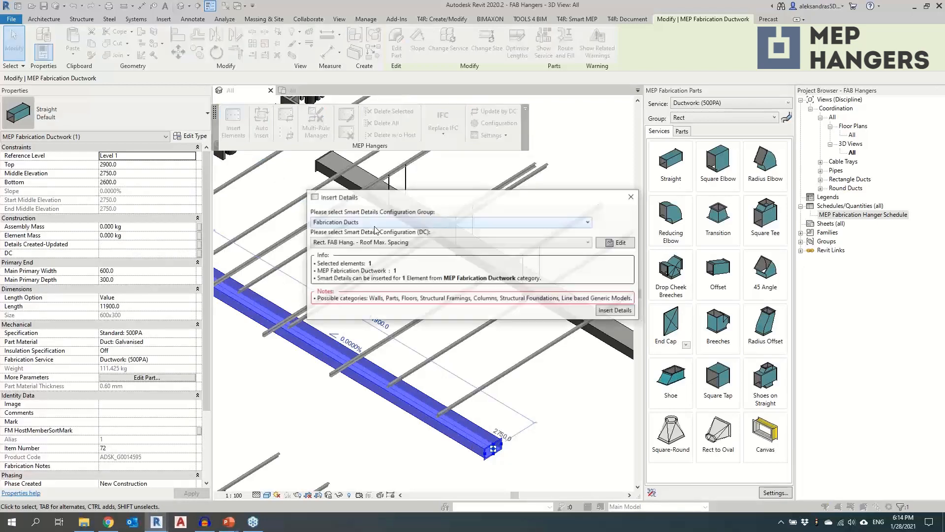
pyautogui.click(394, 242)
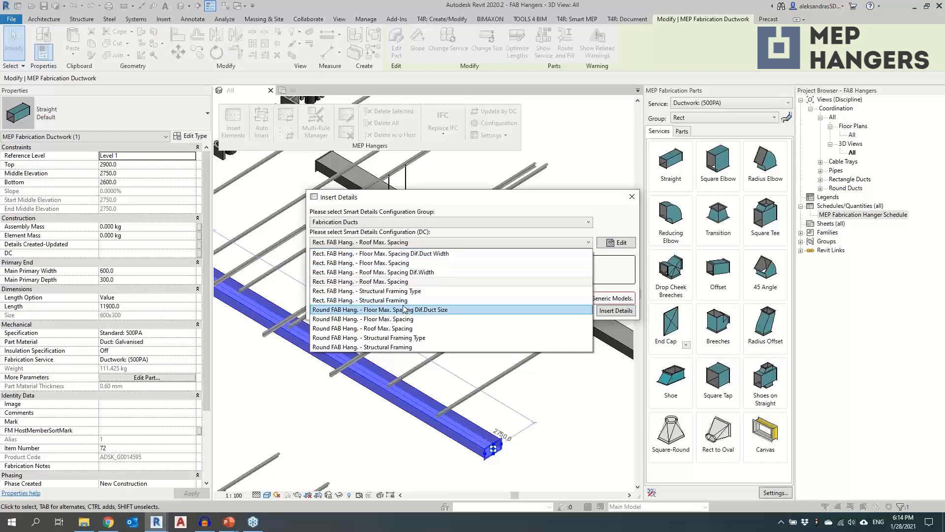
pyautogui.click(407, 291)
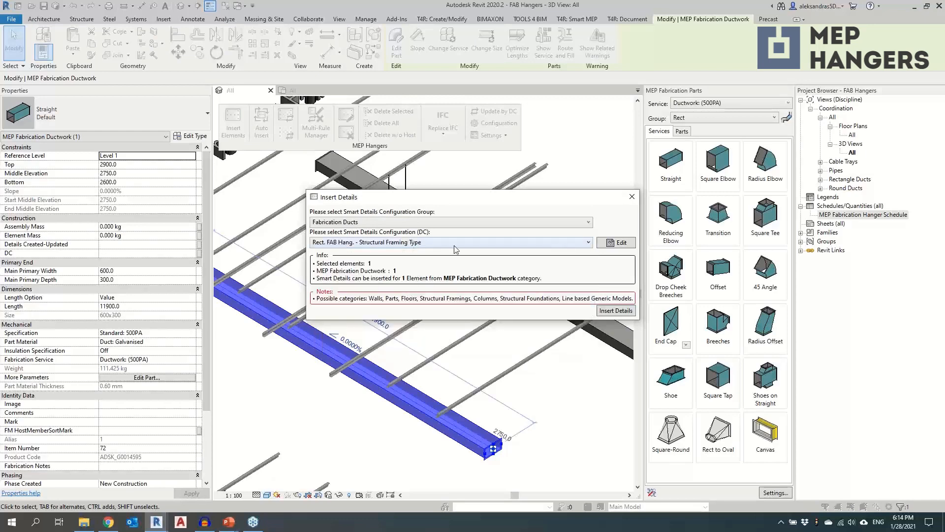
# Confirm "M_MF Header Support Track : U10758-10" as the configuration's searched framing type and insert the hangers on the duct.
pyautogui.click(606, 247)
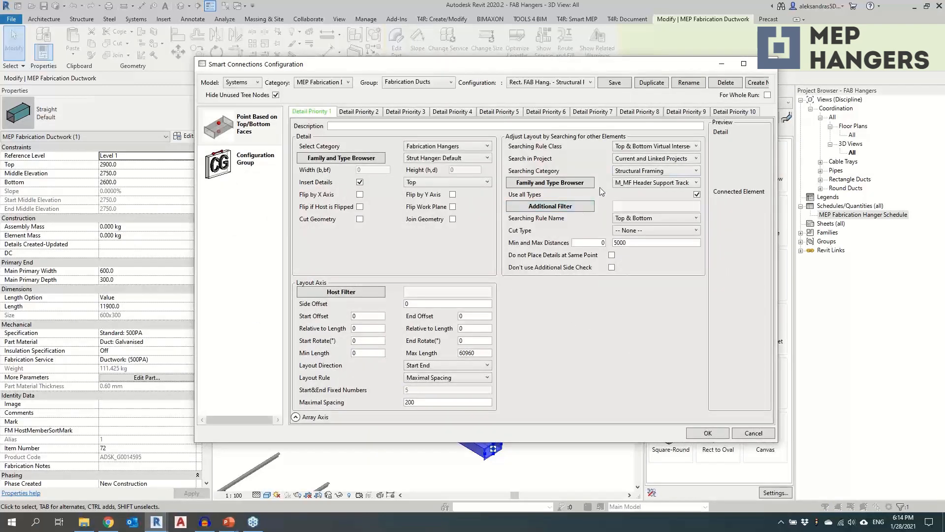
pyautogui.click(633, 184)
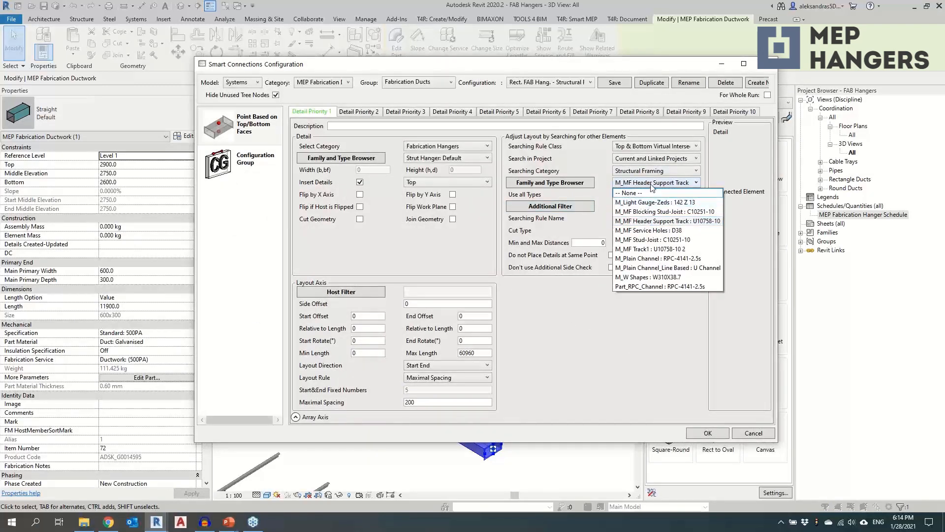
pyautogui.click(652, 186)
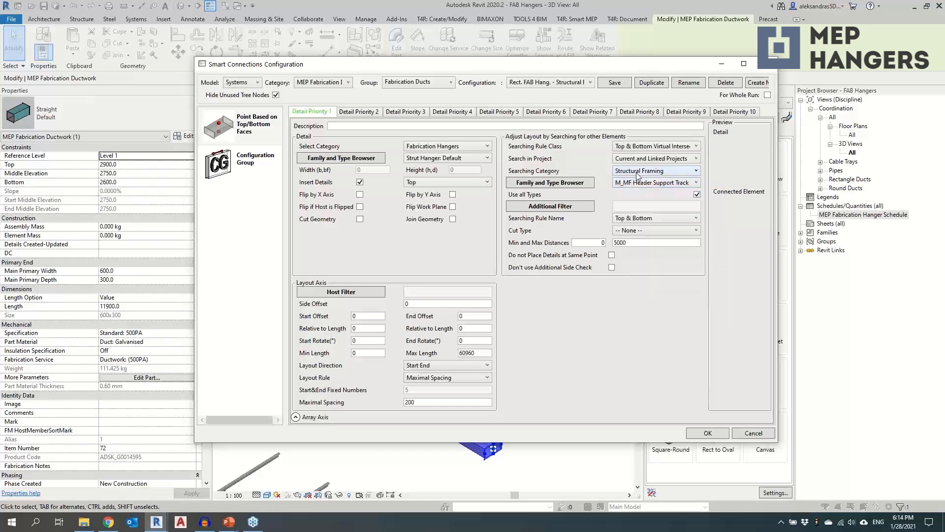
pyautogui.click(666, 184)
pyautogui.click(653, 190)
pyautogui.click(708, 433)
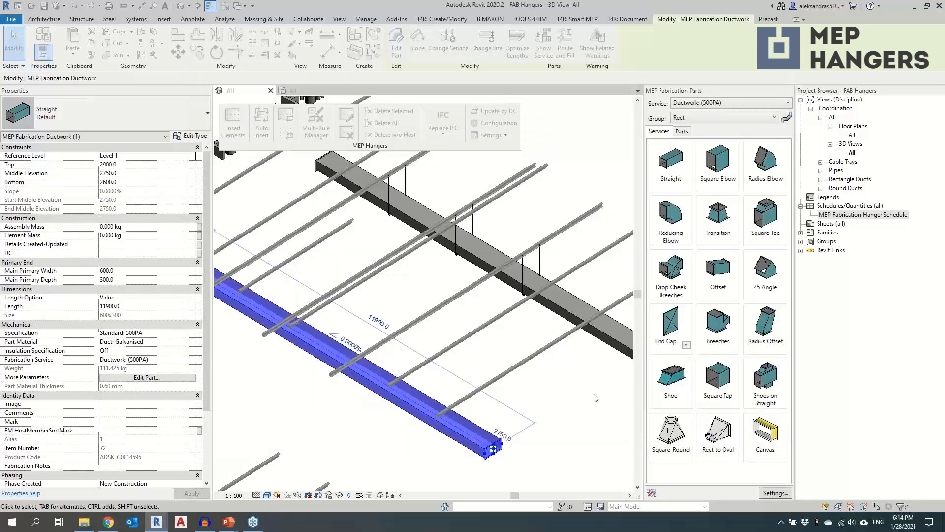
pyautogui.click(615, 311)
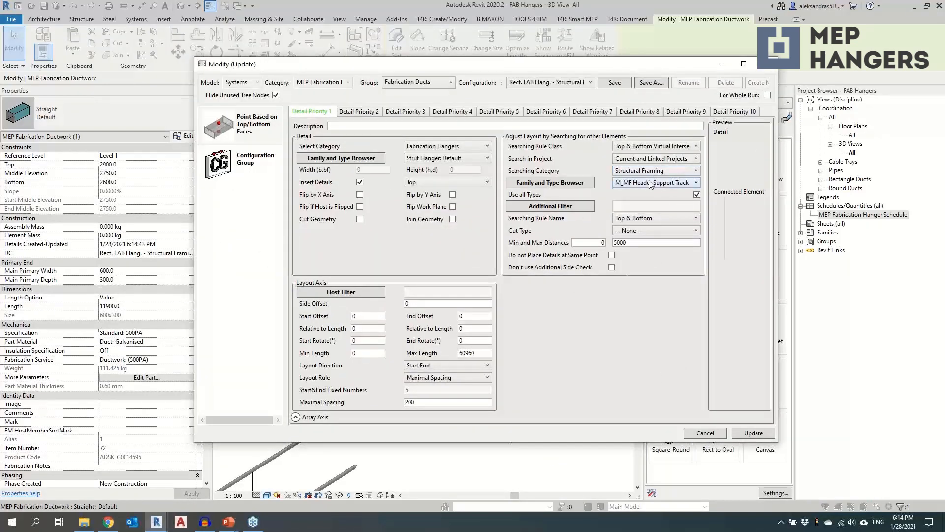
# Set the searched Structural Framing type to "-- None --" in the duct's hanger configuration and update its hangers.
pyautogui.click(651, 184)
pyautogui.click(633, 199)
pyautogui.click(758, 436)
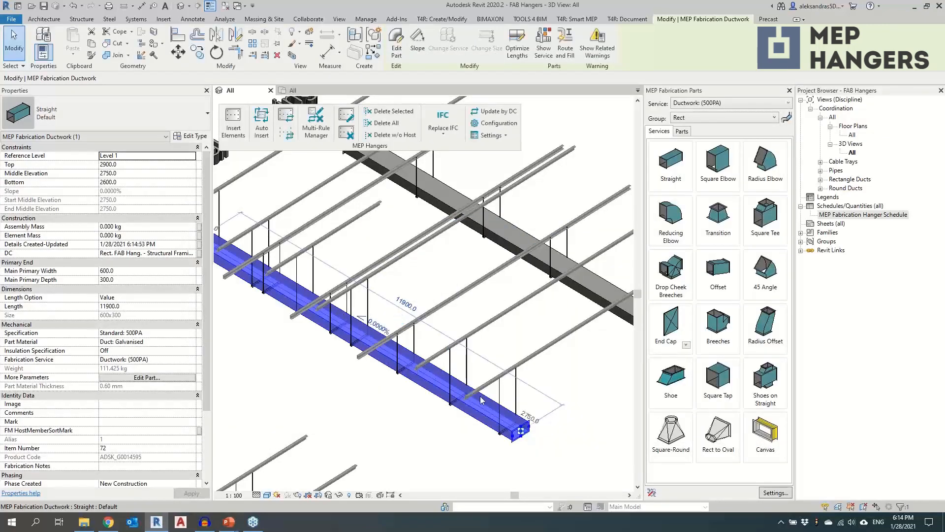
pyautogui.keyDown('shift'); pyautogui.moveTo(470, 405); pyautogui.dragTo(501, 397, button='middle'); pyautogui.keyUp('shift')
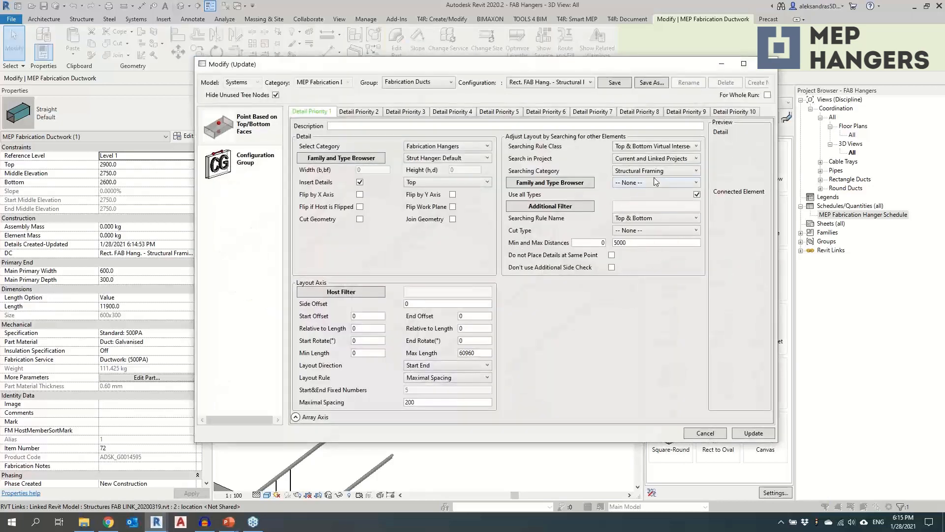
# Limit the hanger search to a single Structural Framing family type and update the duct's hangers again.
pyautogui.click(646, 183)
pyautogui.click(652, 207)
pyautogui.click(761, 433)
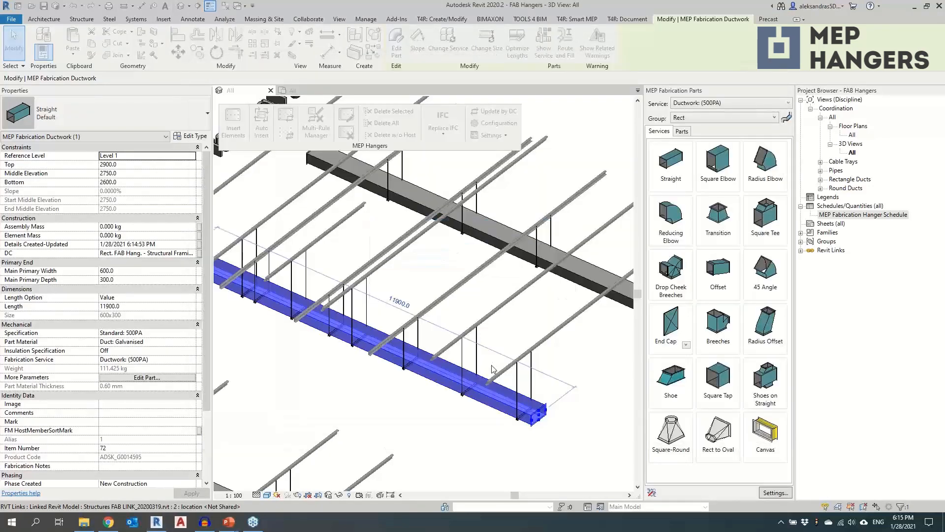
pyautogui.keyDown('shift'); pyautogui.moveTo(444, 387); pyautogui.dragTo(404, 418, button='middle'); pyautogui.keyUp('shift')
# Examine which hanger types are used on the differently sized ducts of the network under the floor slab.
pyautogui.scroll(-4, 383, 237)
pyautogui.scroll(-4, 499, 322)
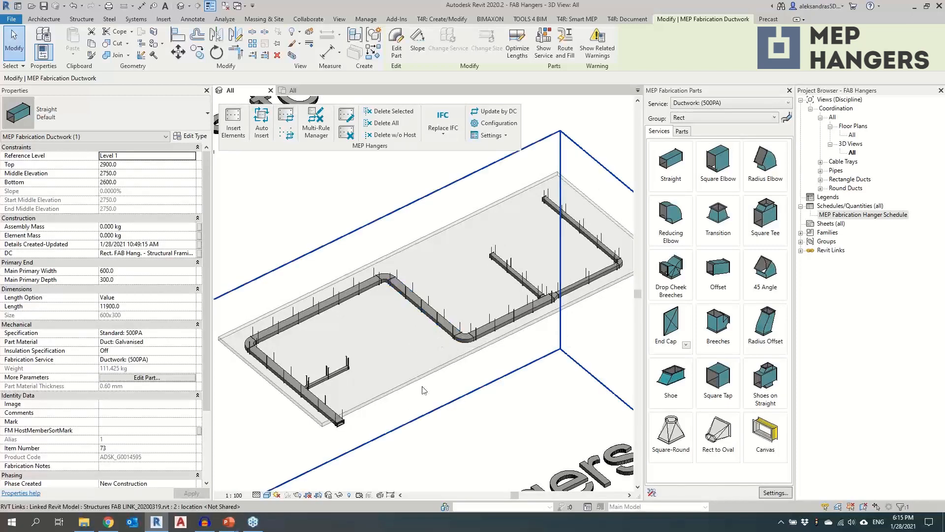
pyautogui.scroll(2, 321, 427)
pyautogui.scroll(5, 321, 427)
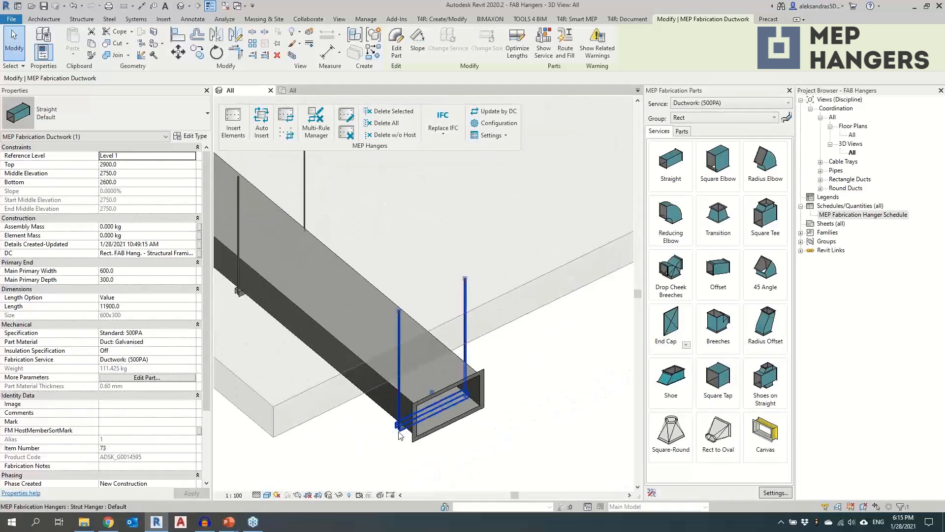
pyautogui.click(400, 427)
pyautogui.scroll(-3, 463, 423)
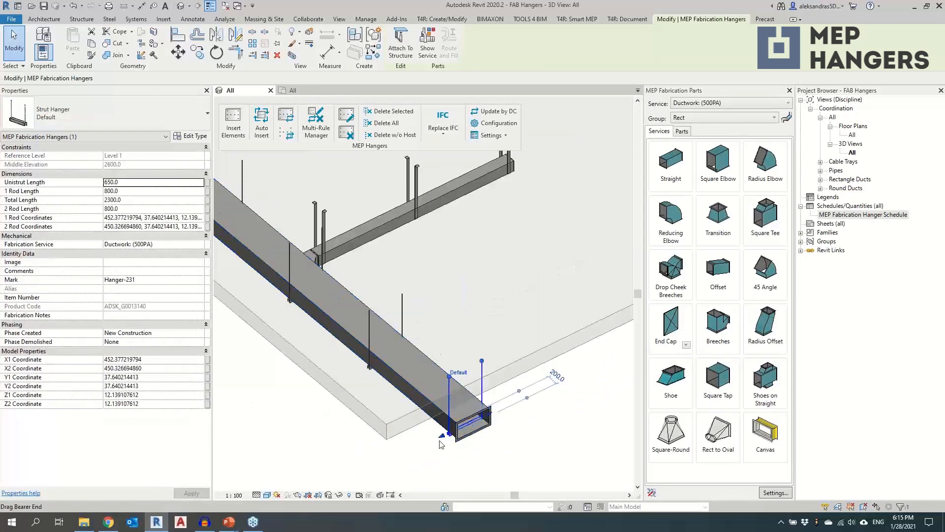
pyautogui.scroll(3, 447, 433)
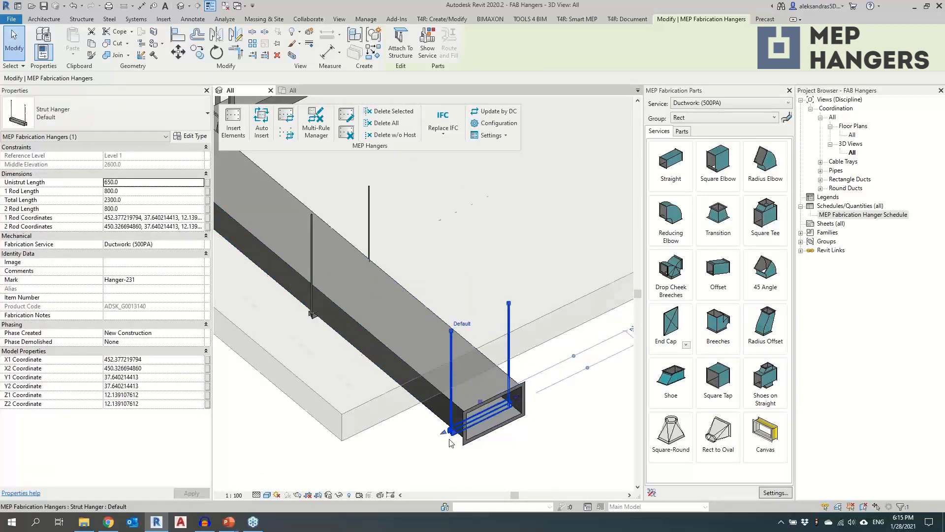
pyautogui.scroll(-4, 468, 409)
pyautogui.scroll(5, 389, 297)
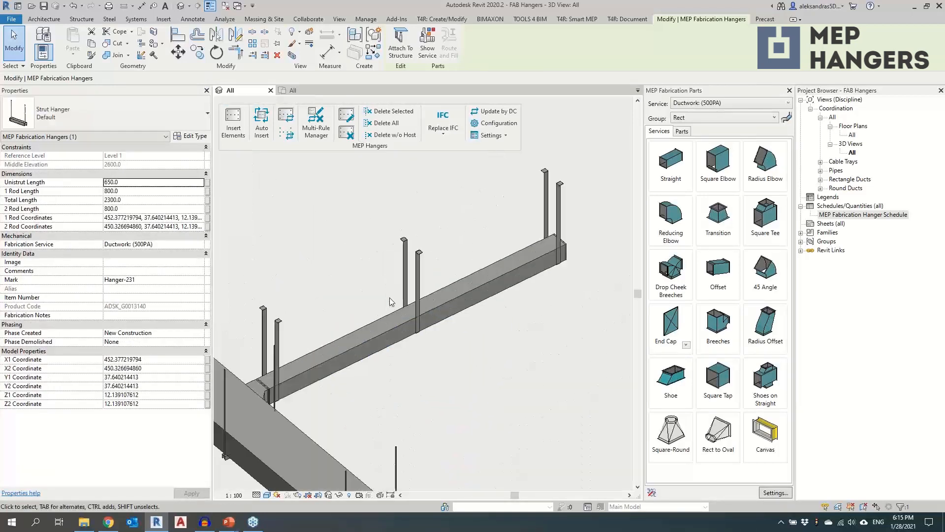
pyautogui.click(421, 331)
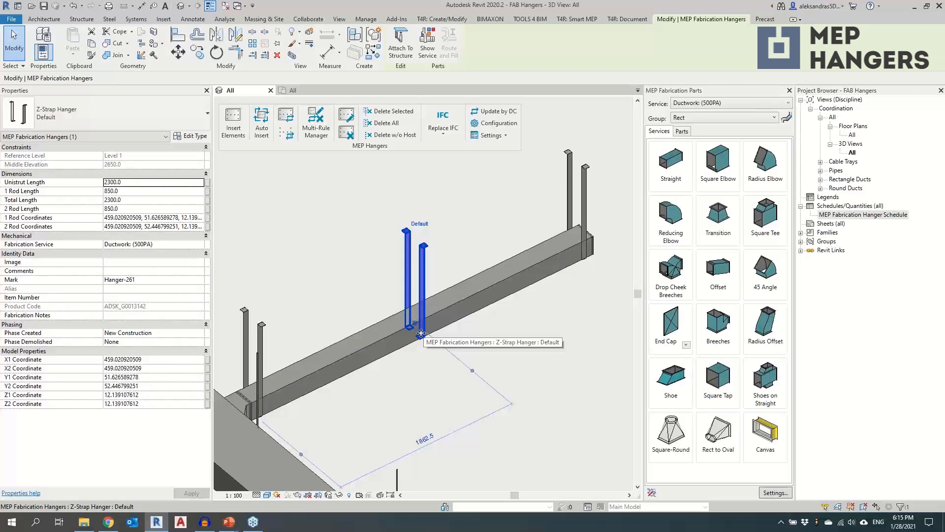
pyautogui.scroll(-4, 421, 332)
pyautogui.scroll(5, 555, 260)
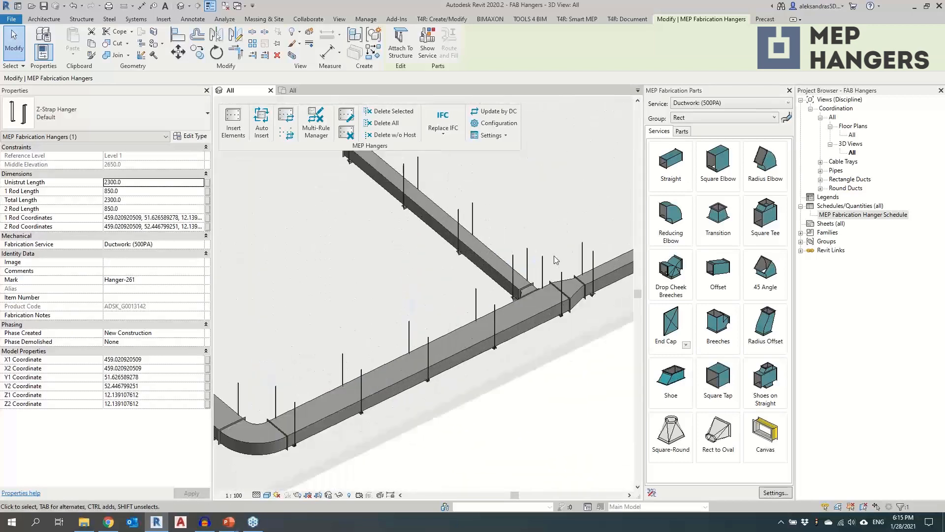
pyautogui.scroll(-3, 453, 303)
pyautogui.scroll(5, 575, 277)
pyautogui.click(549, 273)
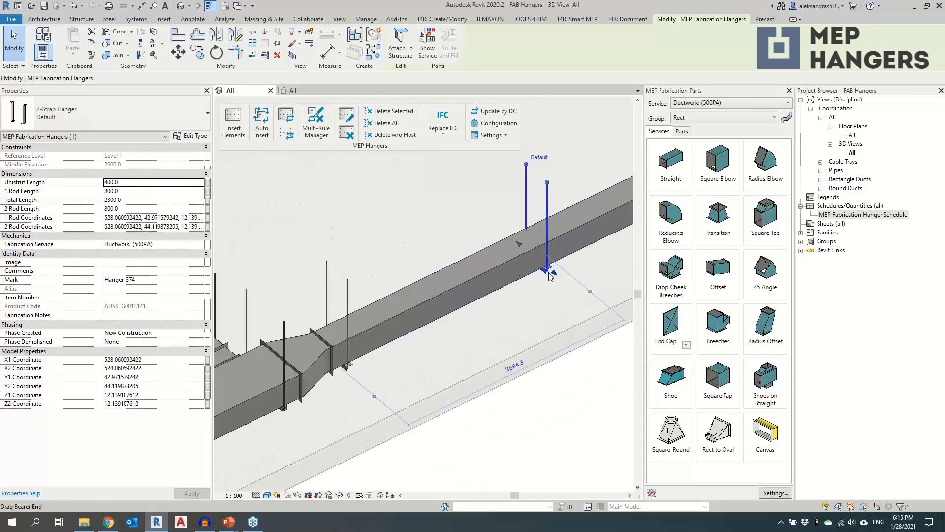
pyautogui.scroll(-4, 503, 293)
# Select the entire connected rectangular duct network under the slab and delete all of its hangers.
pyautogui.press('Tab')
pyautogui.press('Tab')
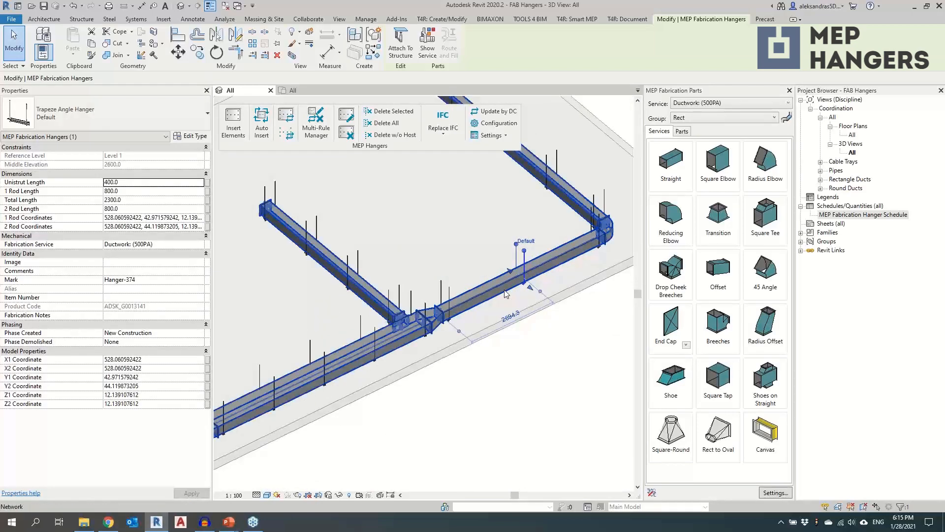
pyautogui.click(507, 291)
pyautogui.press('Tab')
pyautogui.press('Tab')
pyautogui.click(508, 293)
pyautogui.scroll(-3, 508, 293)
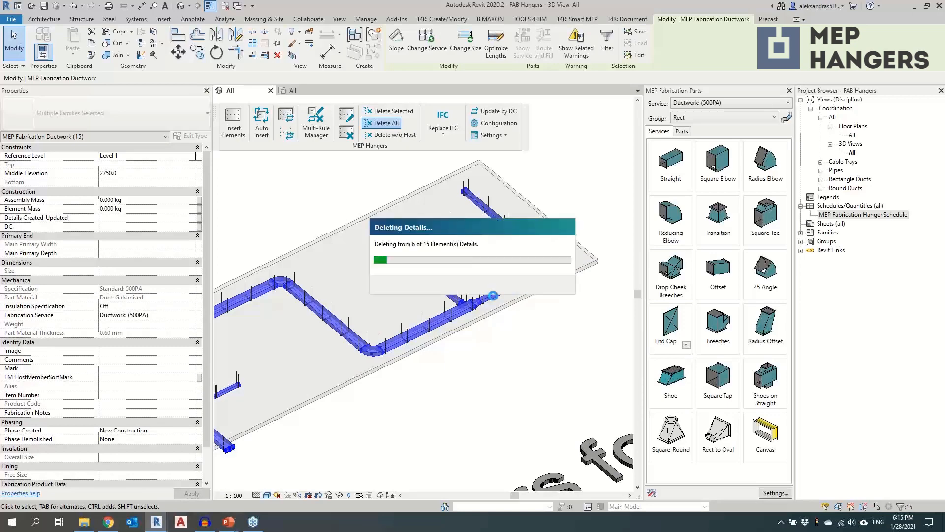
# Choose "Rect. FAB Hang. - Floor Max. Spacing Dif.Duct Width" for inserting hangers on the selected network and open that configuration for editing.
pyautogui.moveTo(315, 276); pyautogui.dragTo(460, 245, button='middle')
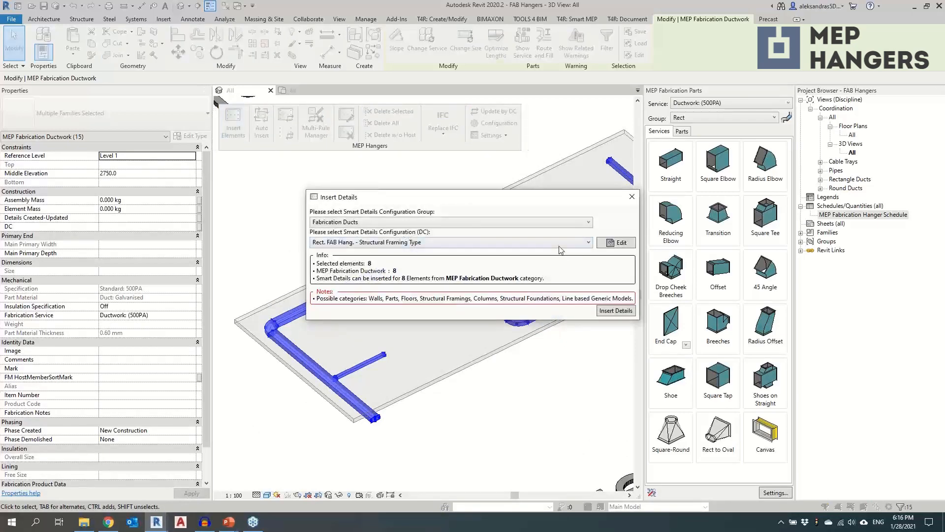
pyautogui.click(559, 244)
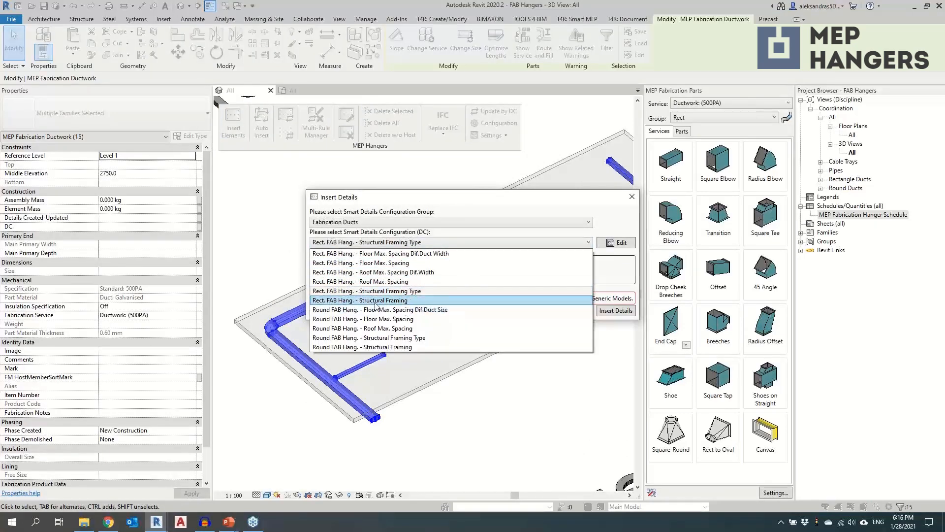
pyautogui.click(394, 254)
pyautogui.click(615, 243)
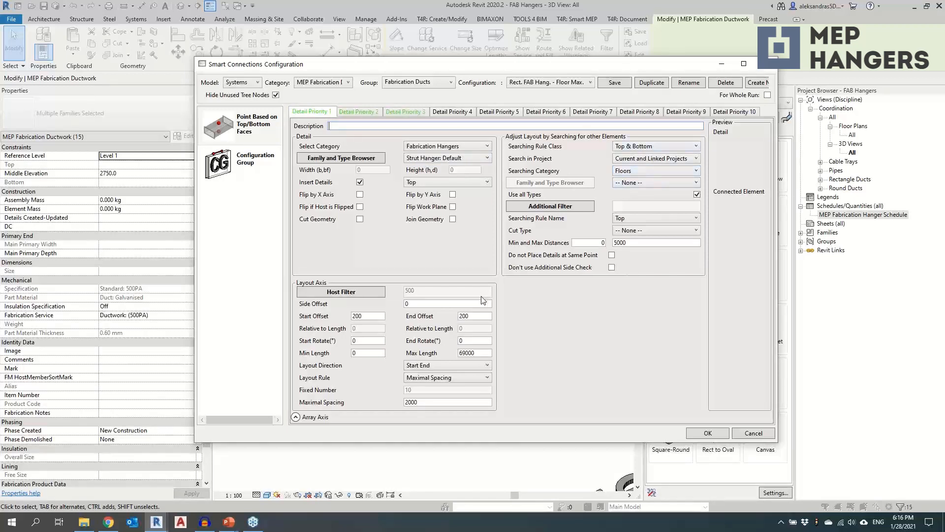
# Review the host width filter, hanger type and maximal spacing defined for detail priorities 1, 2 and 3.
pyautogui.click(376, 299)
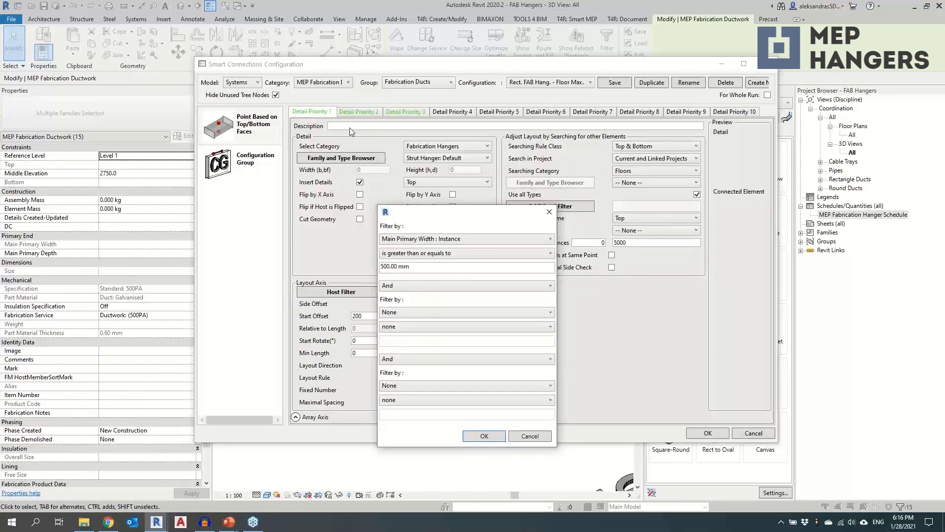
pyautogui.moveTo(424, 221); pyautogui.dragTo(438, 225)
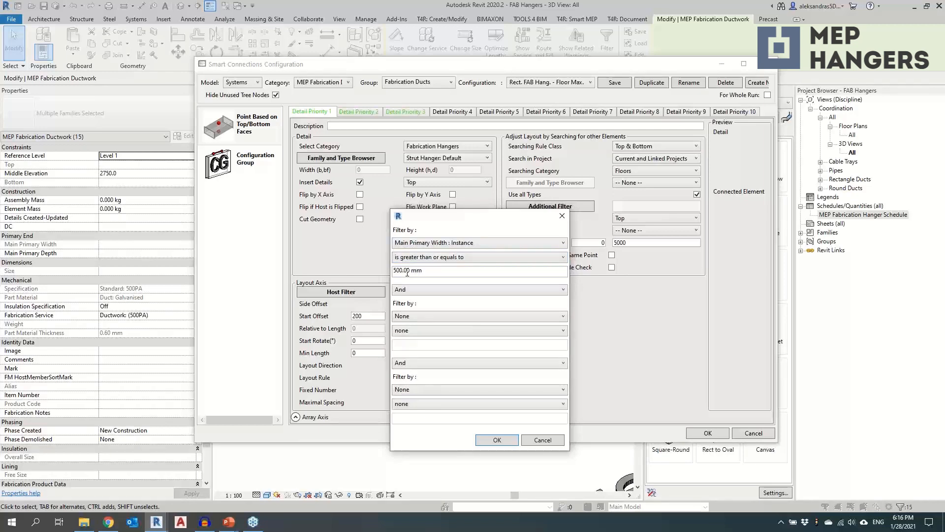
pyautogui.click(562, 216)
pyautogui.click(353, 112)
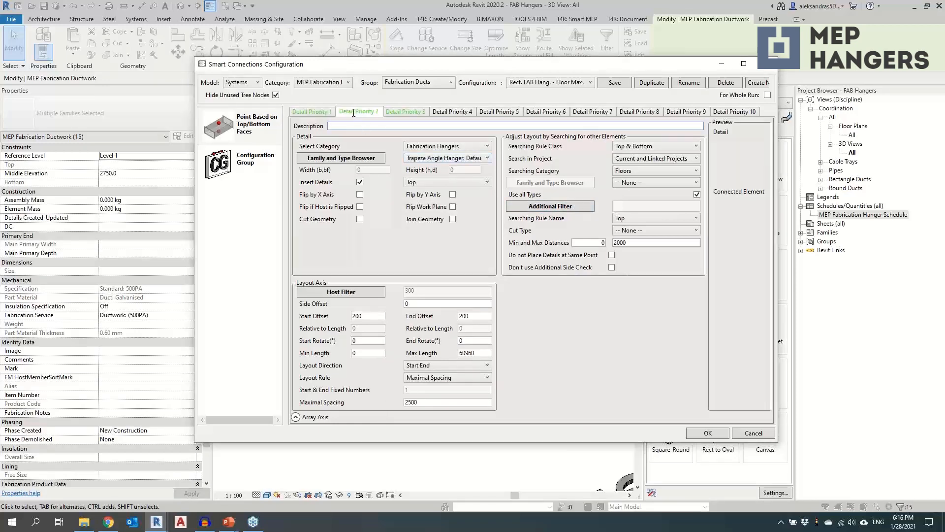
pyautogui.click(350, 294)
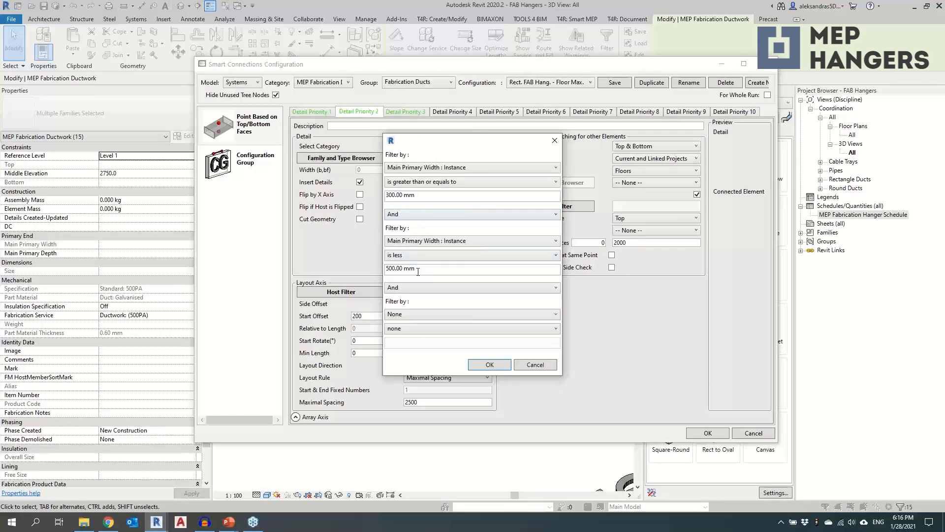
pyautogui.click(500, 364)
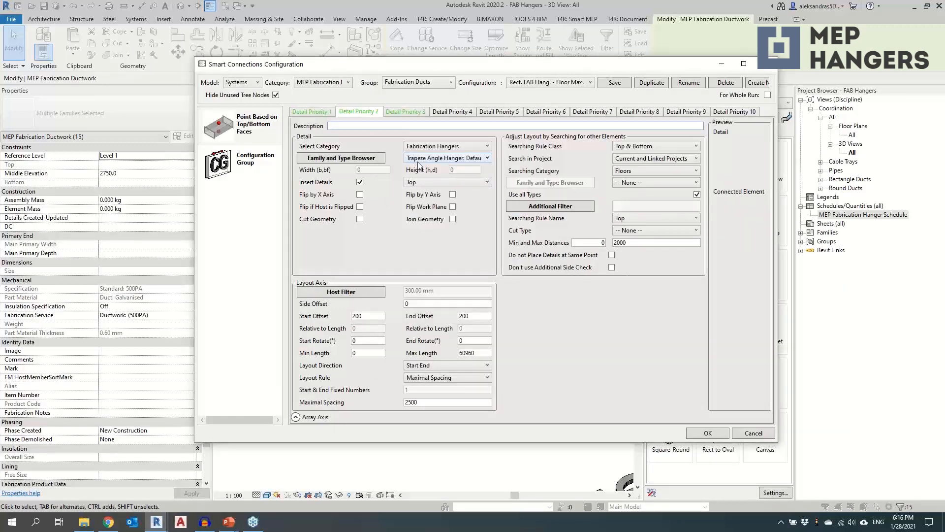
pyautogui.click(414, 112)
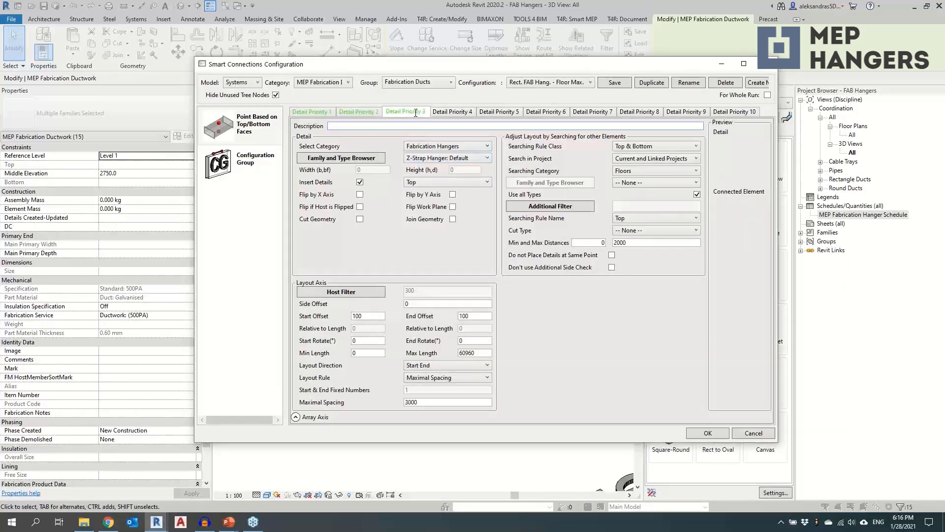
pyautogui.click(362, 293)
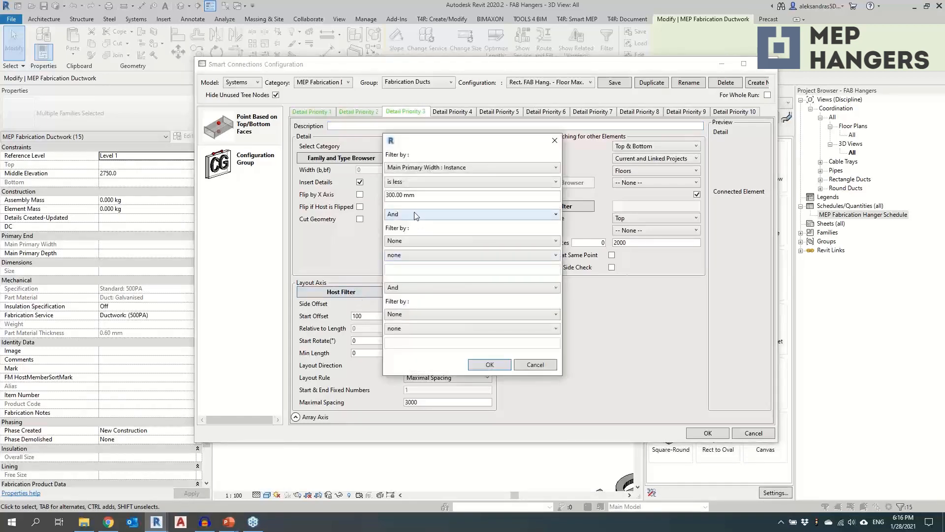
pyautogui.click(555, 140)
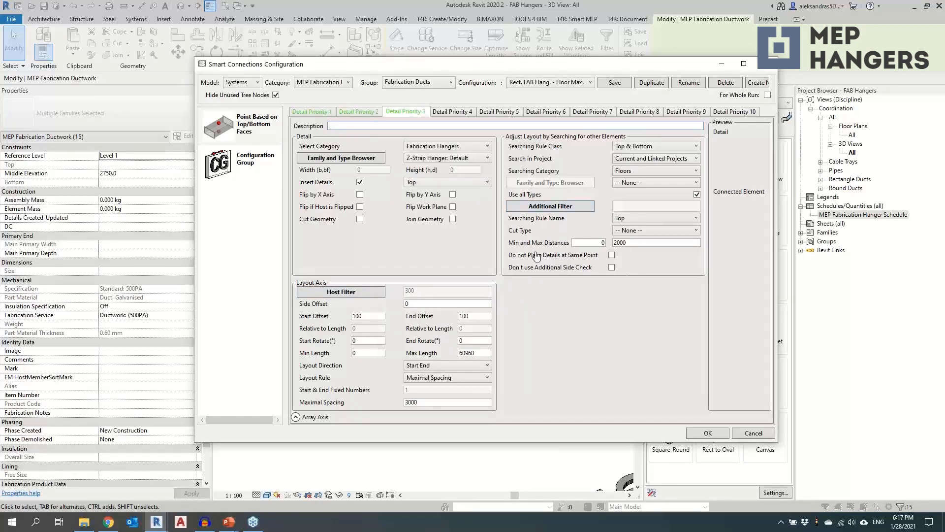
# Accept the width-dependent floor configuration, insert hangers on the selected duct network and inspect them along the main run and branches.
pyautogui.click(707, 434)
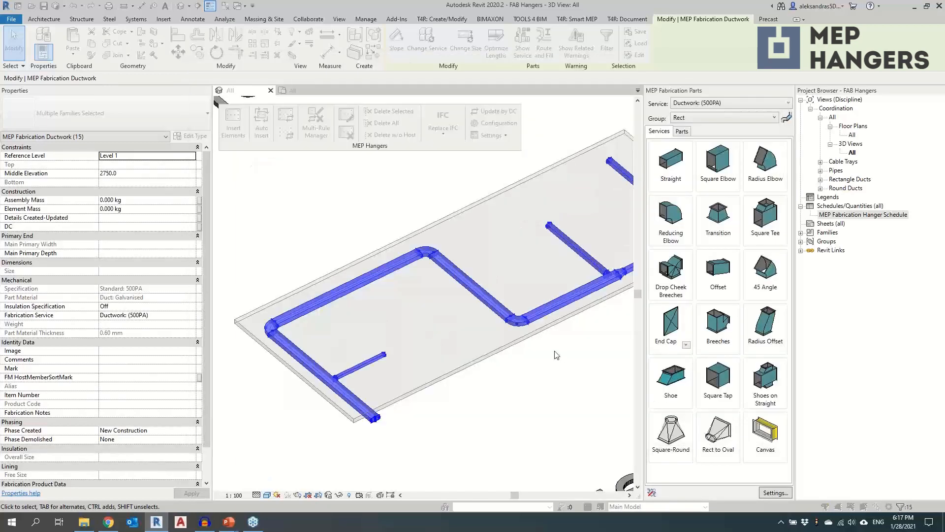
pyautogui.click(616, 310)
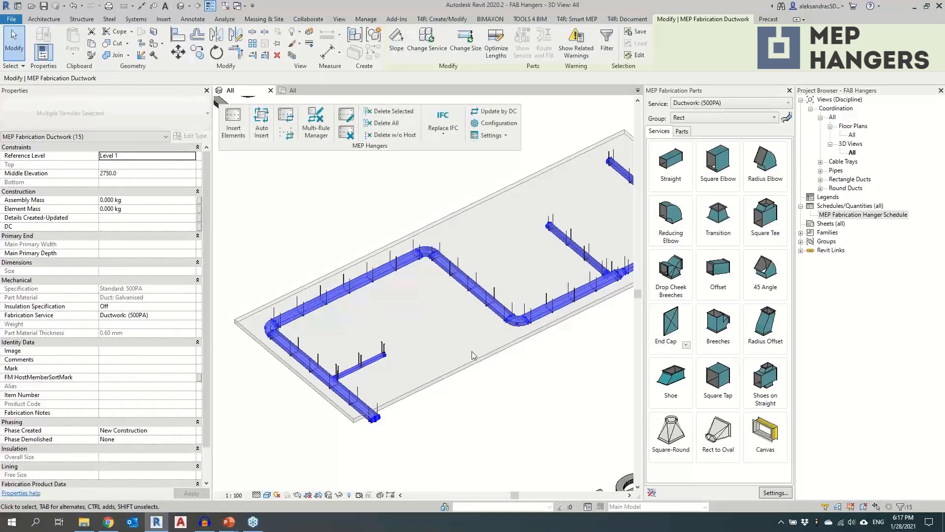
pyautogui.scroll(5, 340, 387)
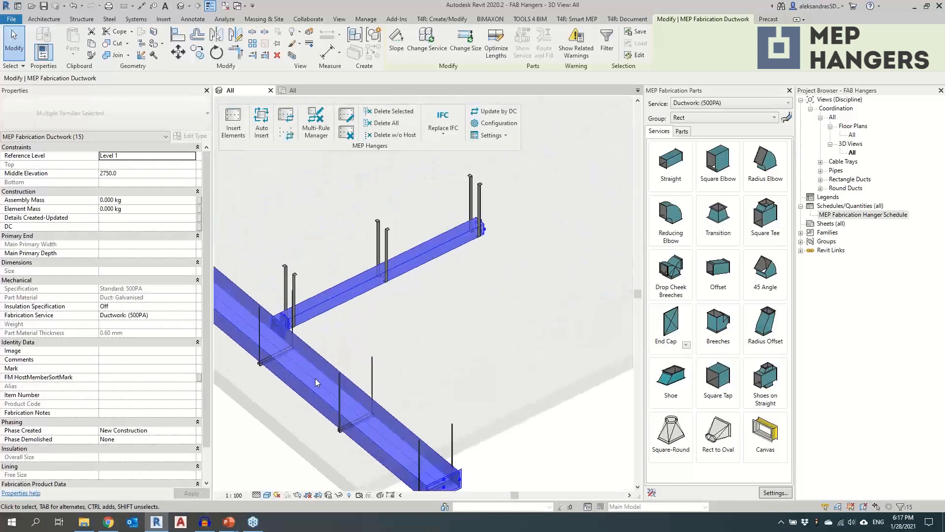
pyautogui.moveTo(334, 444); pyautogui.dragTo(557, 207, button='middle')
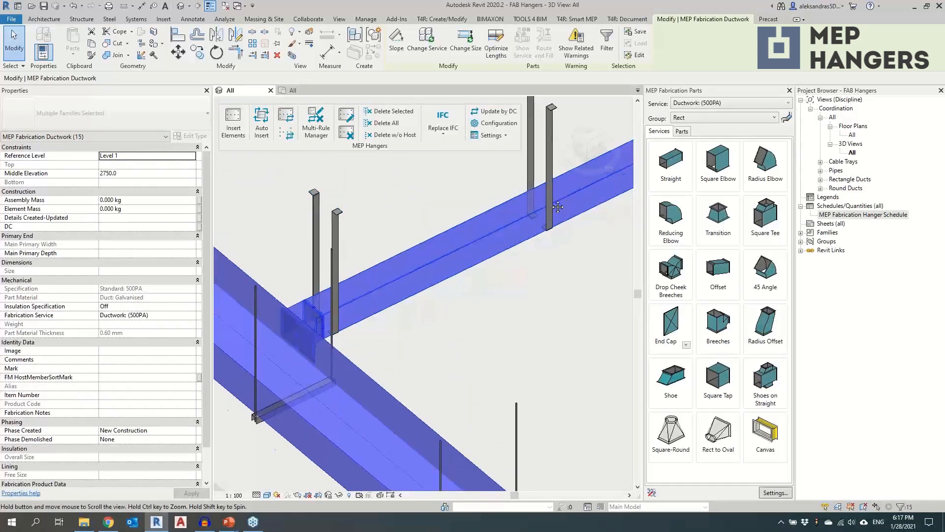
pyautogui.scroll(-8, 557, 207)
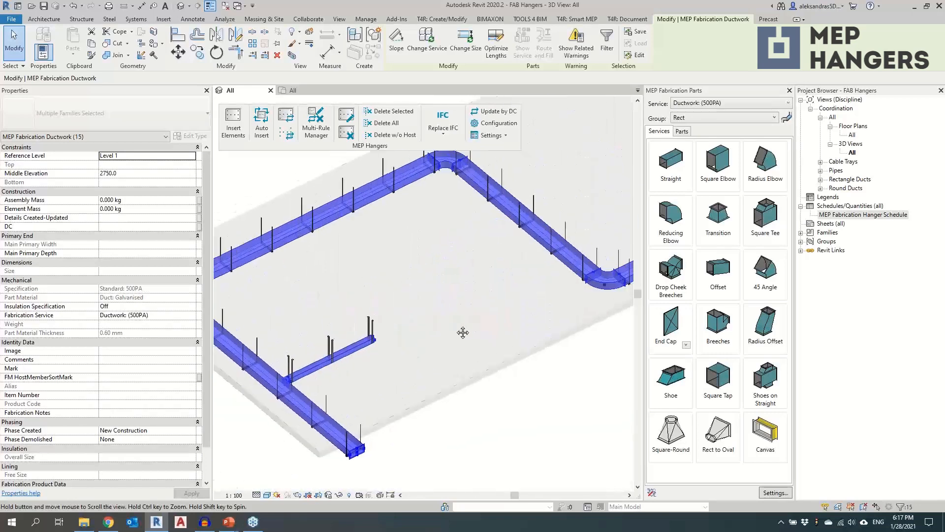
pyautogui.moveTo(463, 332); pyautogui.dragTo(436, 307, button='middle')
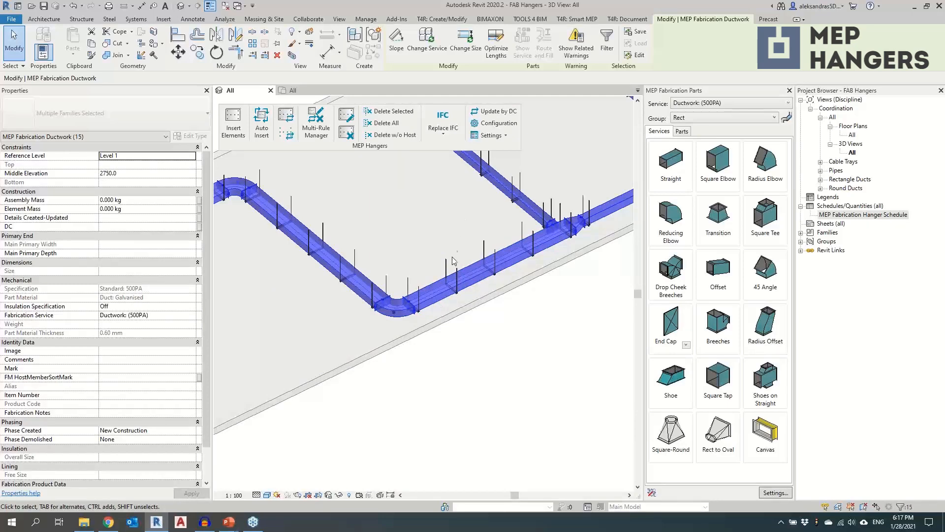
pyautogui.scroll(-2, 433, 221)
pyautogui.moveTo(451, 314); pyautogui.dragTo(390, 276, button='middle')
# Delete all hangers on the long 600x300 straight duct and divide it into shorter pieces with Optimize Lengths.
pyautogui.click(316, 299)
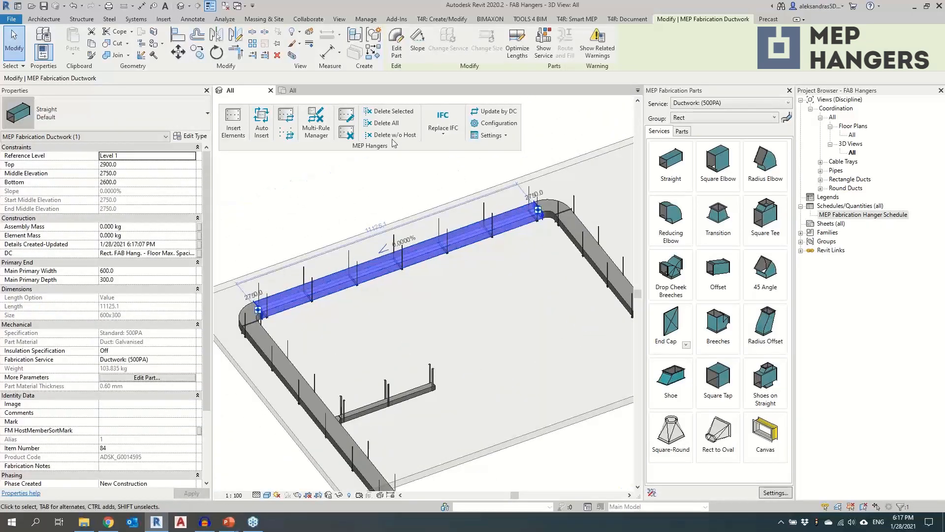
pyautogui.click(382, 122)
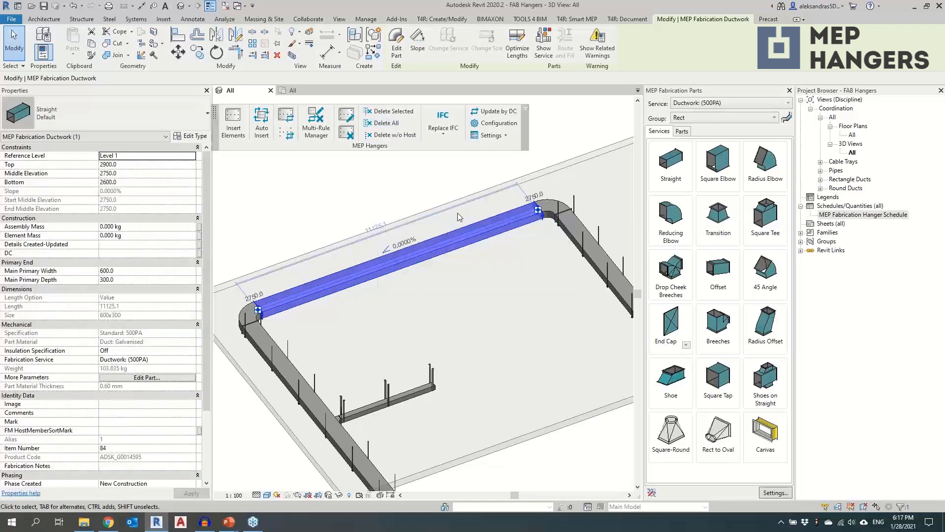
pyautogui.click(517, 45)
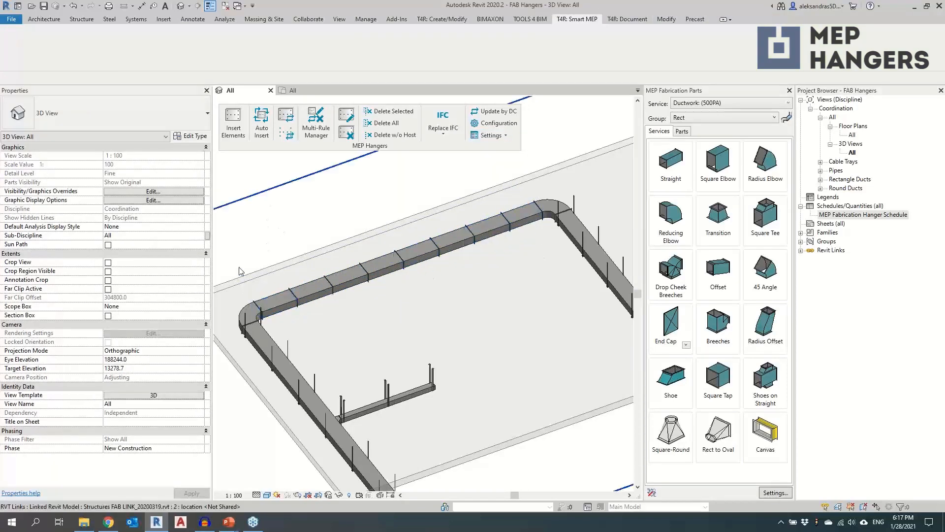
# Select the eight divided duct pieces and choose "Rect. FAB Hang. - Floor Max. Spacing" for inserting hangers.
pyautogui.moveTo(256, 181); pyautogui.dragTo(530, 339)
pyautogui.keyDown('ctrl'); pyautogui.click(281, 310); pyautogui.keyUp('ctrl')
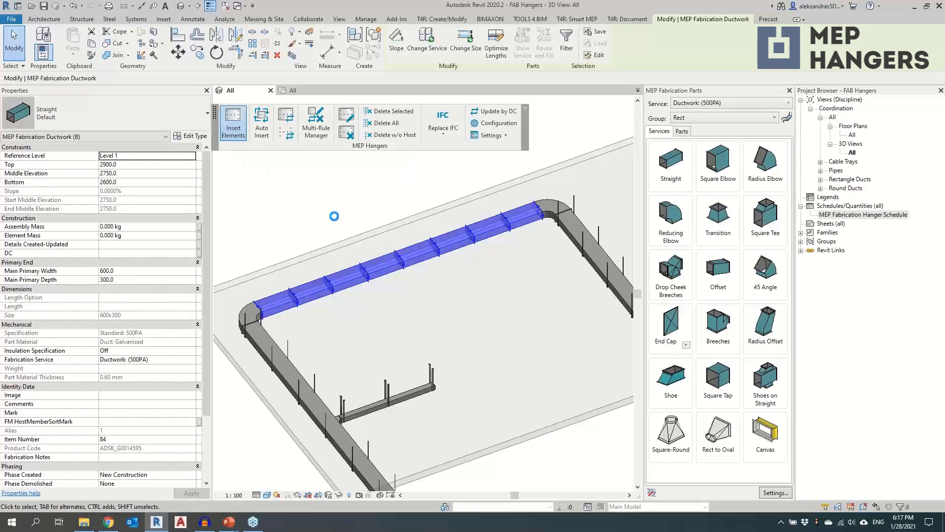
pyautogui.click(389, 242)
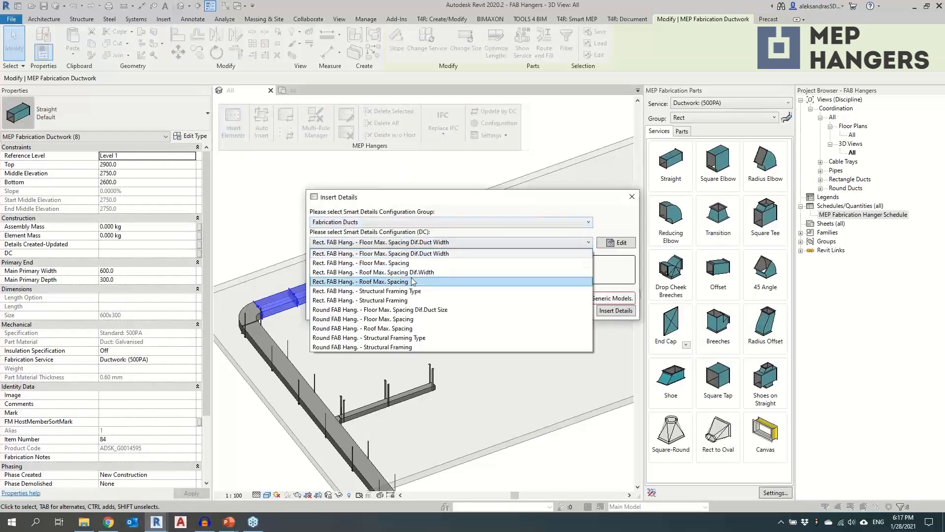
pyautogui.click(430, 262)
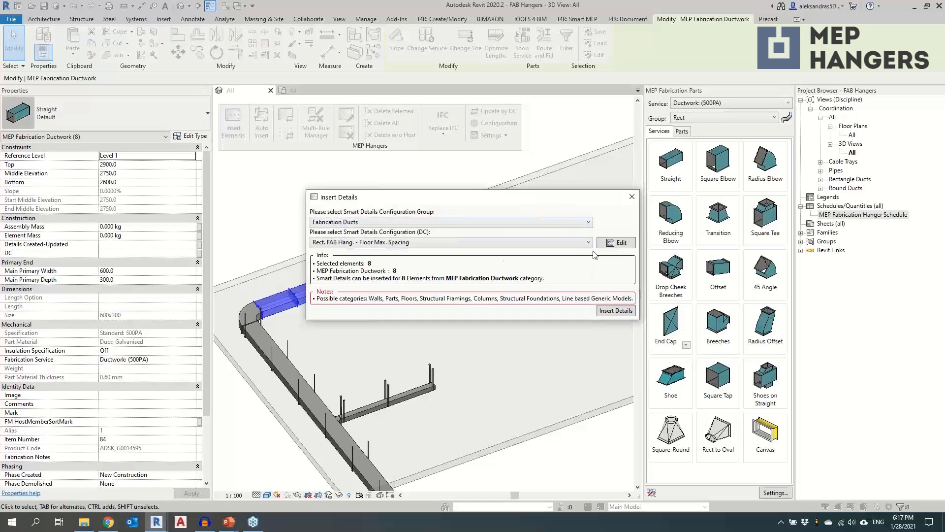
# Review the chosen configuration's offsets and maximal spacing, accept it and insert hangers on each selected duct piece.
pyautogui.click(628, 246)
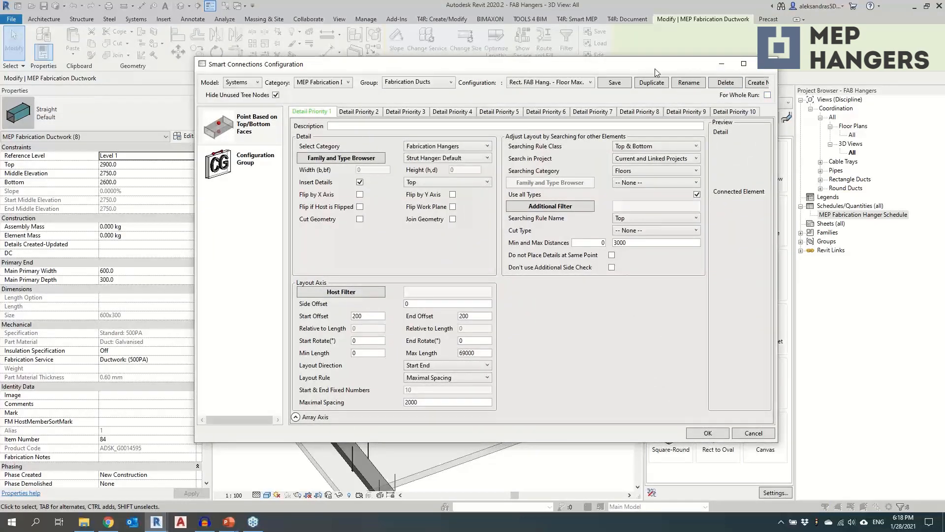
pyautogui.moveTo(655, 73); pyautogui.dragTo(827, 70)
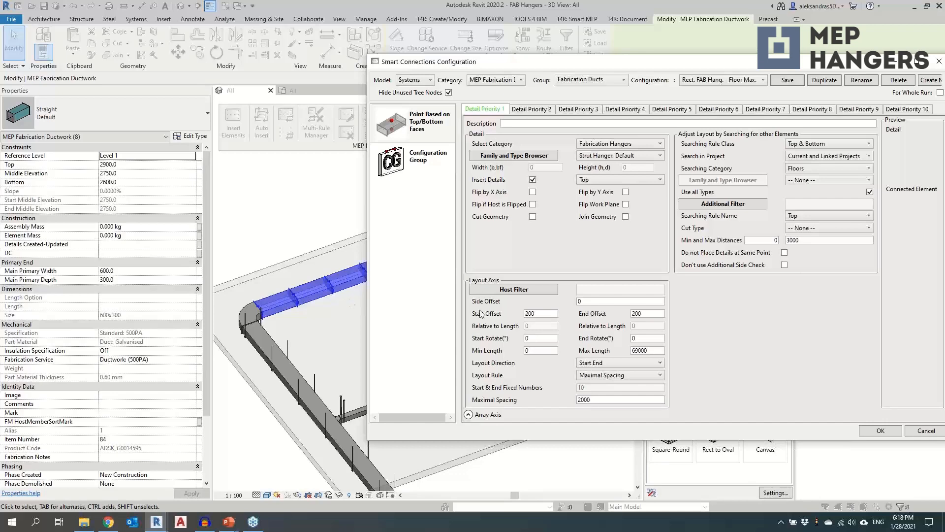
pyautogui.moveTo(683, 61); pyautogui.dragTo(532, 32)
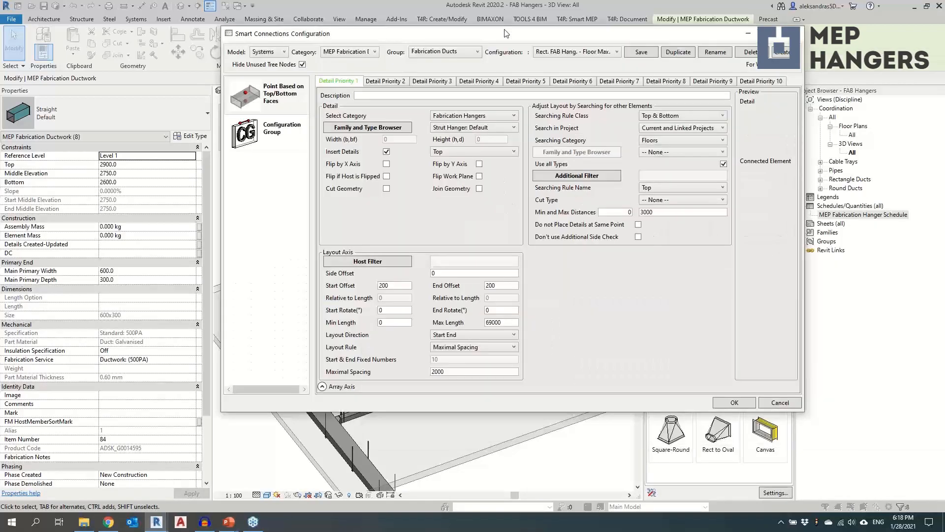
pyautogui.click(730, 400)
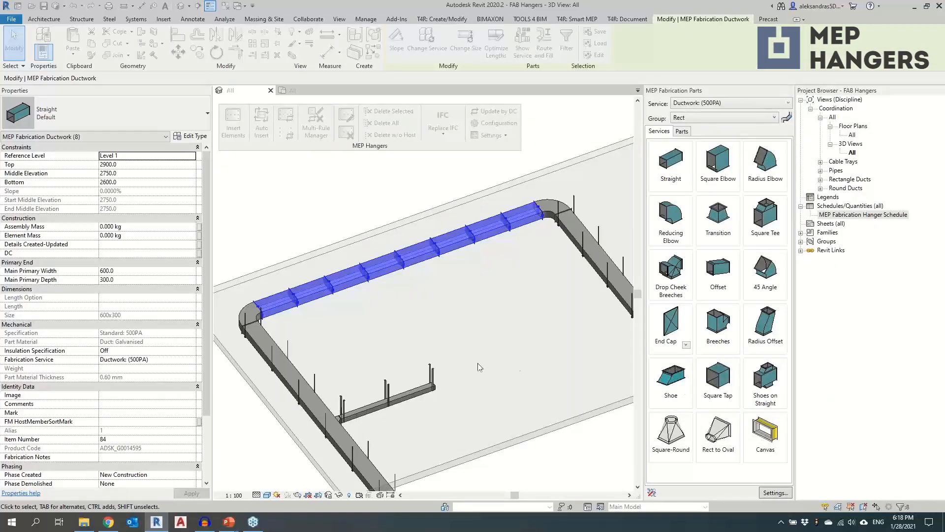
pyautogui.click(612, 316)
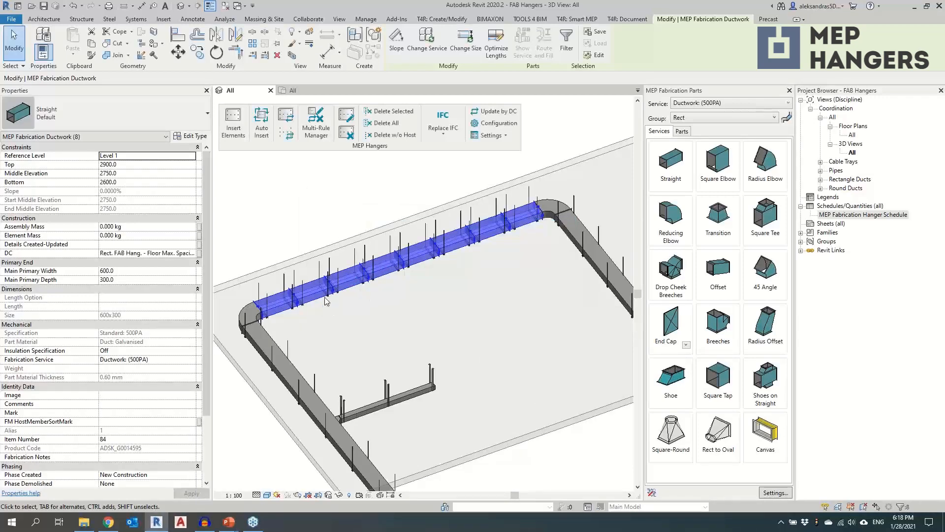
# Inspect the hangers along the divided duct and delete all of them from the selected pieces.
pyautogui.scroll(5, 384, 323)
pyautogui.scroll(-3, 385, 323)
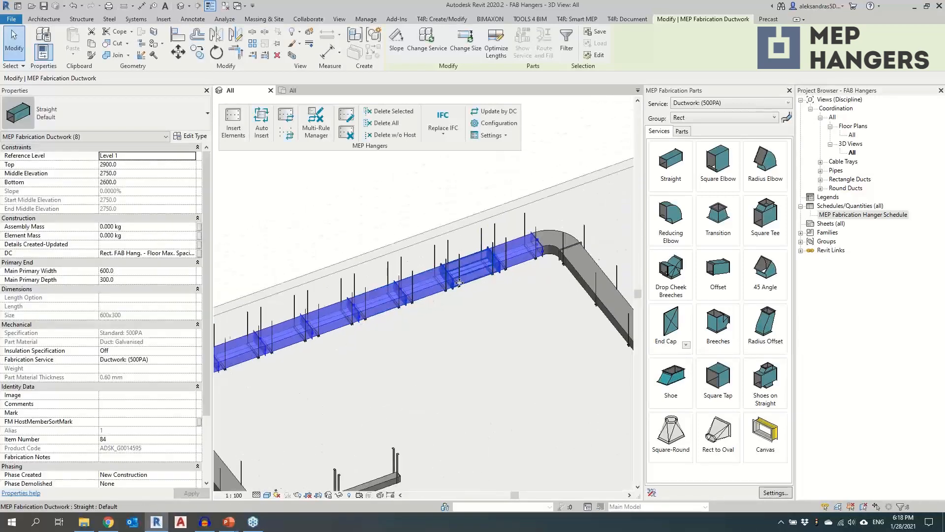
pyautogui.scroll(-3, 384, 322)
pyautogui.click(387, 124)
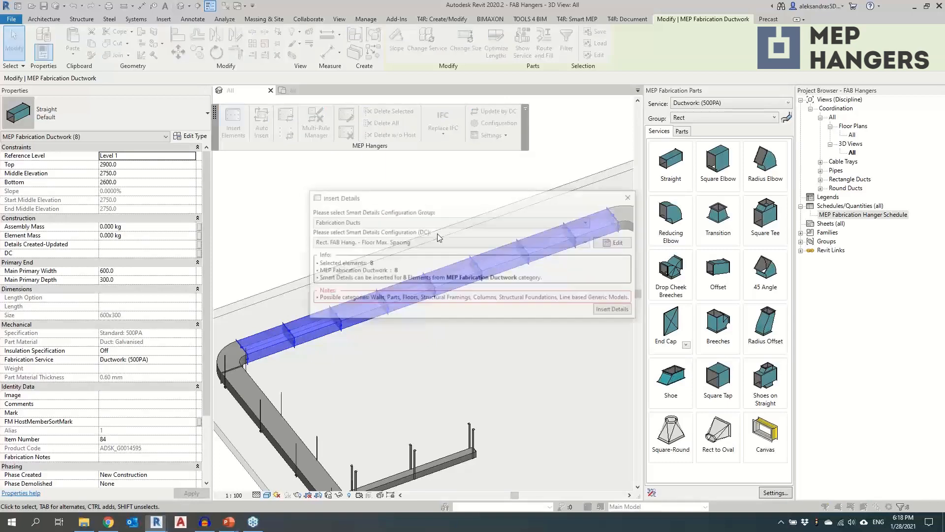
# Set the floor spacing configuration to apply for the whole run, save it and insert hangers on the selected duct pieces.
pyautogui.click(675, 248)
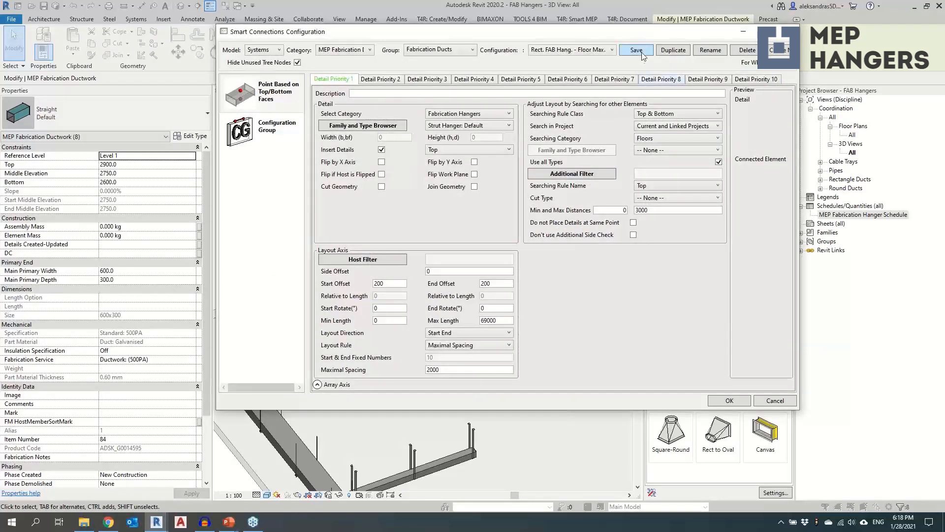
pyautogui.click(722, 400)
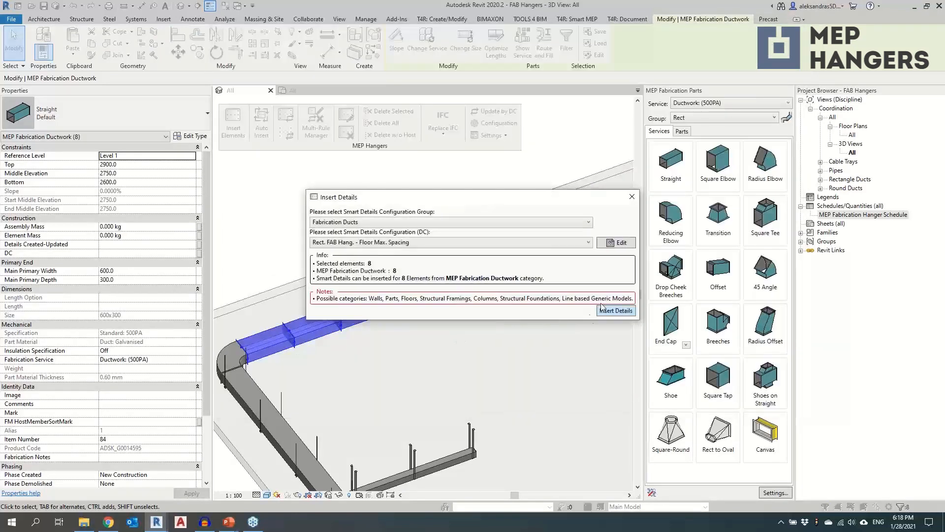
pyautogui.click(606, 308)
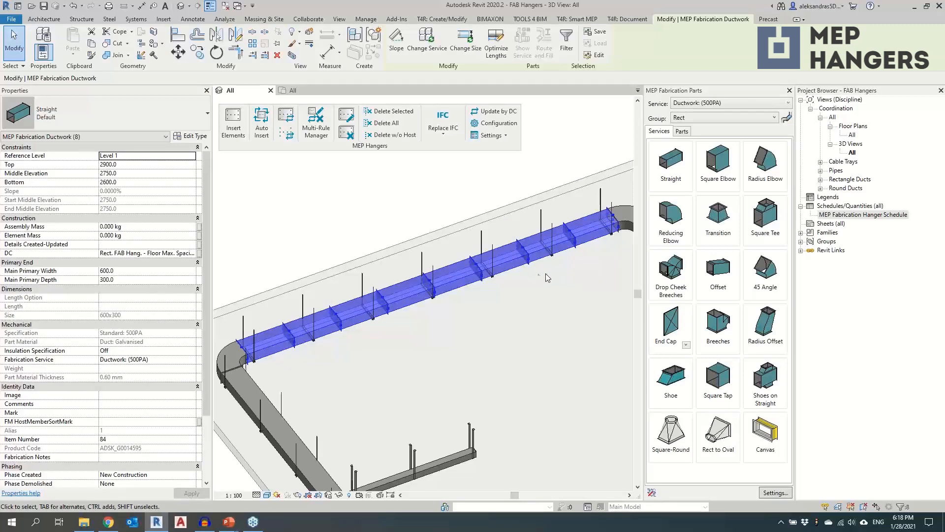
pyautogui.scroll(-3, 482, 284)
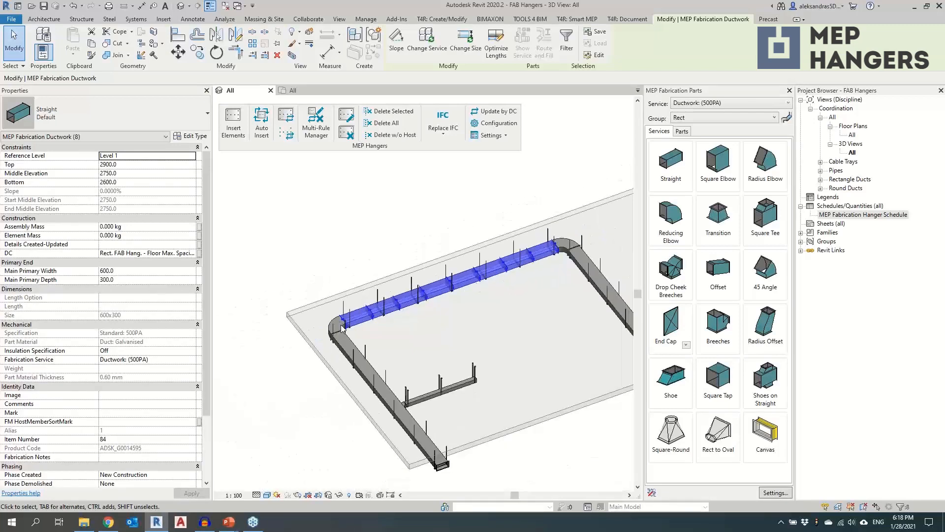
pyautogui.scroll(-2, 453, 295)
pyautogui.press('Escape')
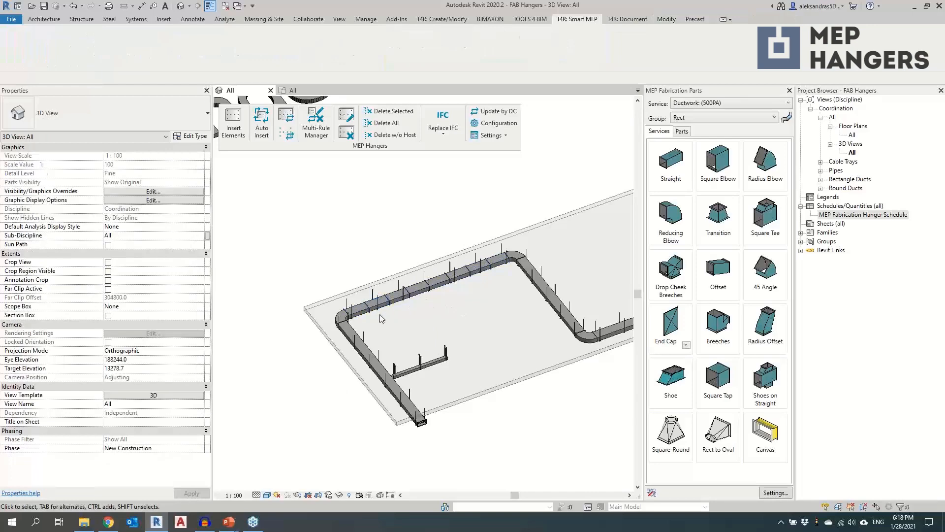
# Examine the hangers inserted on the rectangular duct run, the round ducts and the cable trays across the example floors.
pyautogui.scroll(-4, 375, 322)
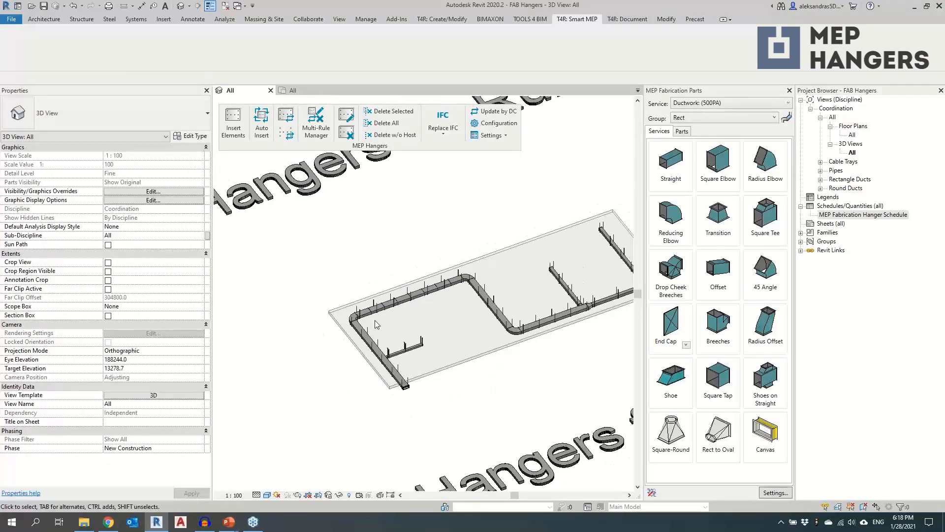
pyautogui.moveTo(375, 323); pyautogui.dragTo(391, 351, button='middle')
pyautogui.scroll(6, 390, 351)
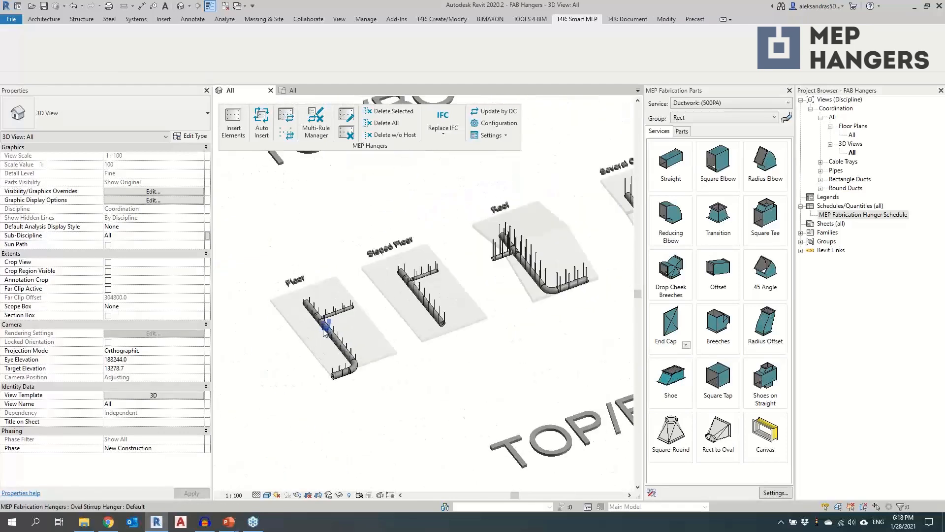
pyautogui.scroll(2, 347, 394)
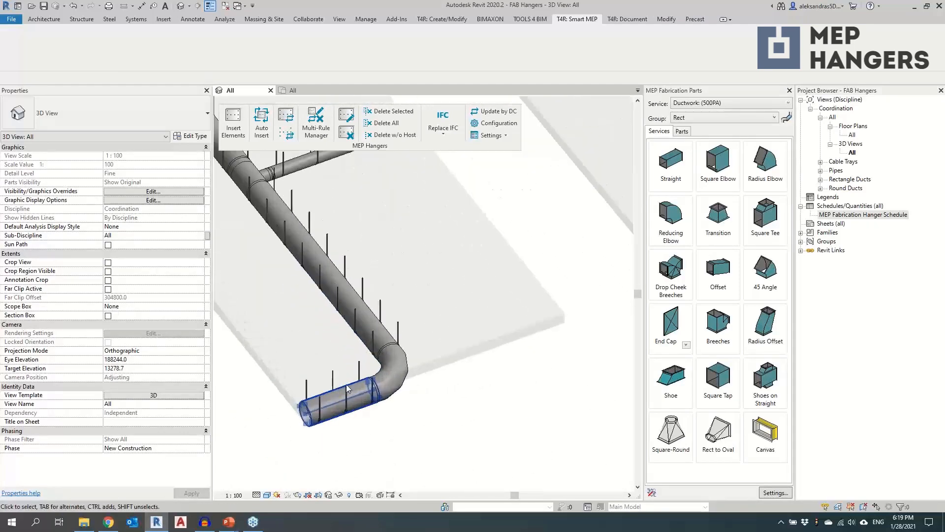
pyautogui.scroll(-4, 290, 375)
pyautogui.scroll(-2, 290, 375)
pyautogui.moveTo(462, 457); pyautogui.dragTo(507, 471, button='middle')
pyautogui.scroll(8, 418, 345)
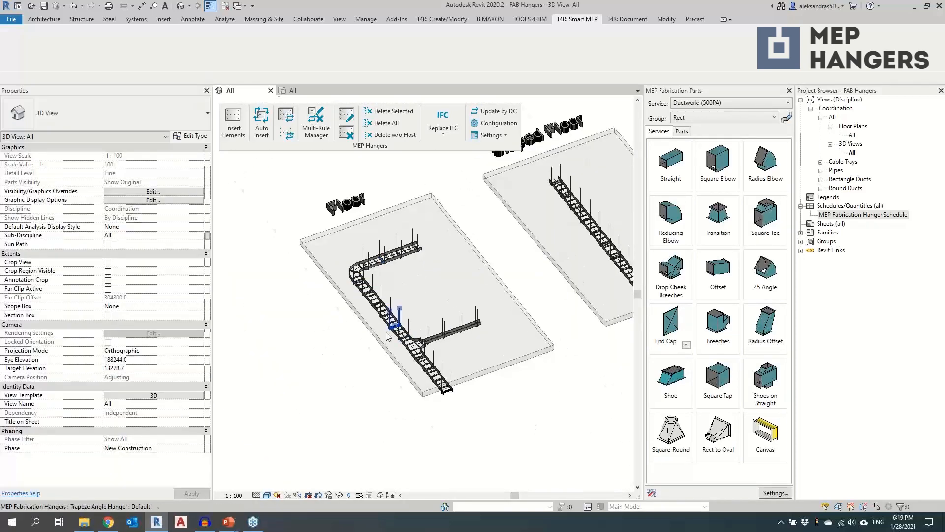
# Select a strut hanger on the short, densely supported rectangular duct and examine its rod coordinate properties.
pyautogui.scroll(6, 394, 339)
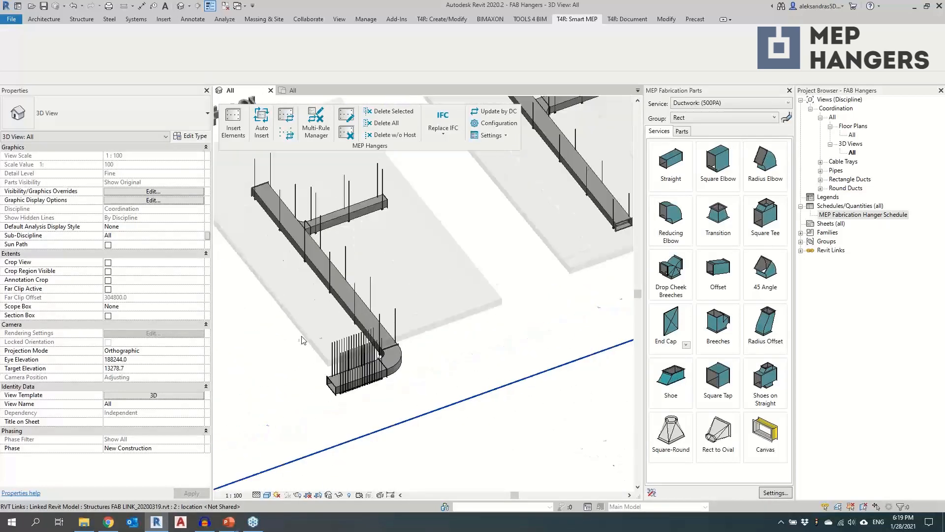
pyautogui.scroll(2, 363, 401)
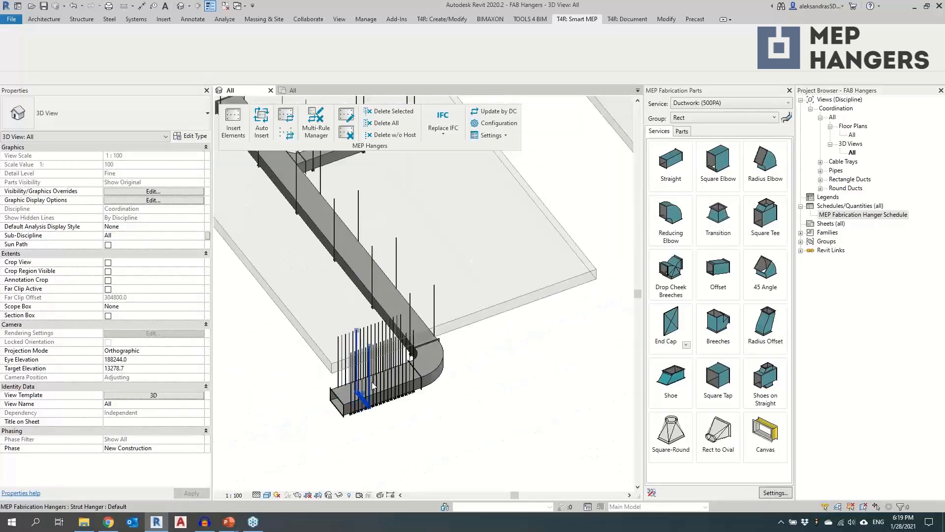
pyautogui.click(363, 401)
pyautogui.scroll(2, 369, 404)
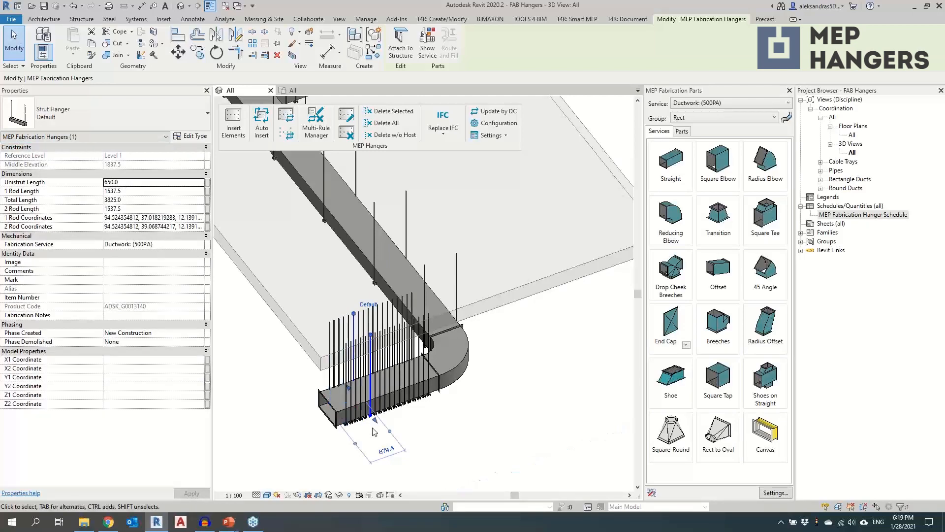
pyautogui.scroll(3, 366, 404)
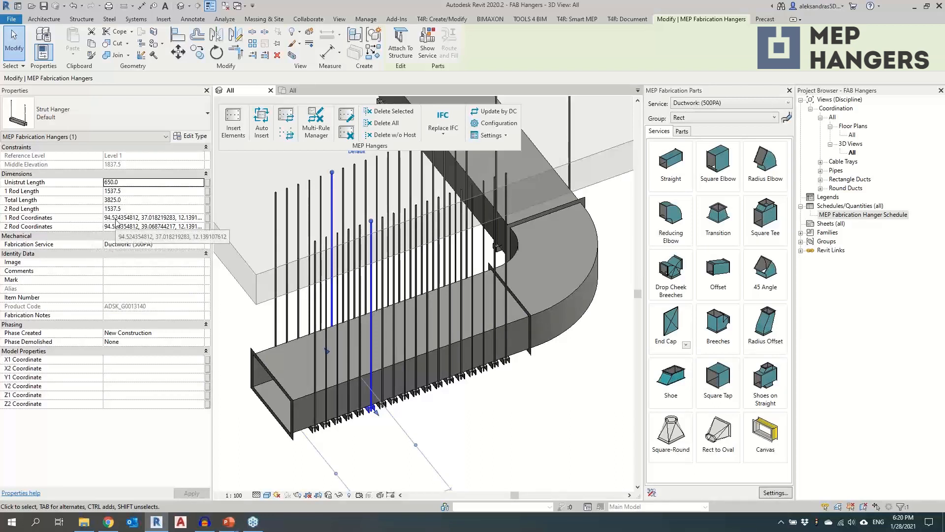
pyautogui.moveTo(107, 217)
pyautogui.mouseDown()
pyautogui.moveTo(192, 217)
pyautogui.moveTo(102, 220)
pyautogui.mouseUp()
pyautogui.click(185, 217)
pyautogui.click(136, 219)
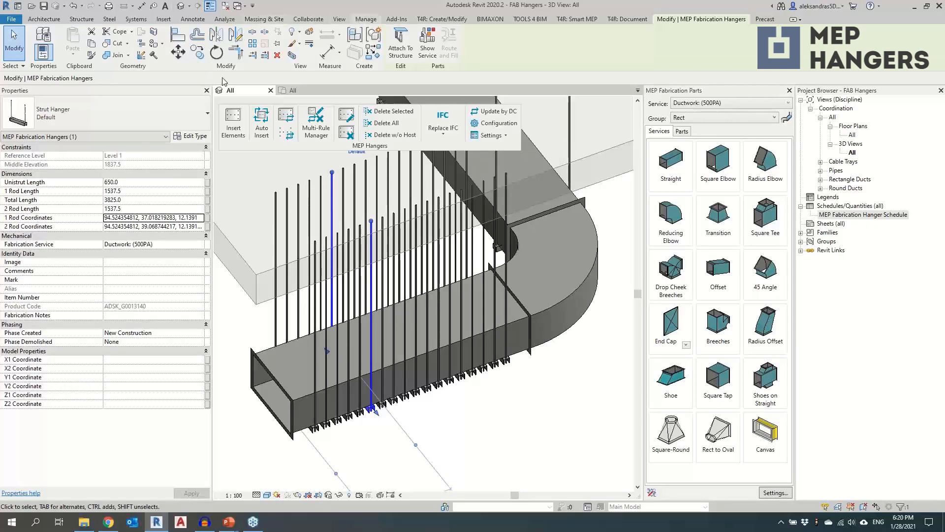
# Review the project parameters for the separate X, Y and Z rod coordinates without changing them.
pyautogui.click(366, 18)
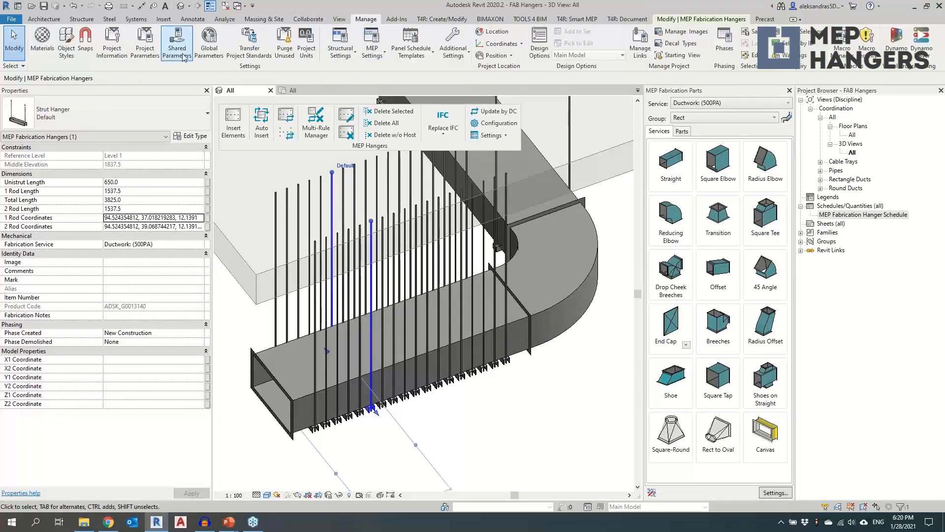
pyautogui.click(145, 58)
pyautogui.scroll(-10, 485, 303)
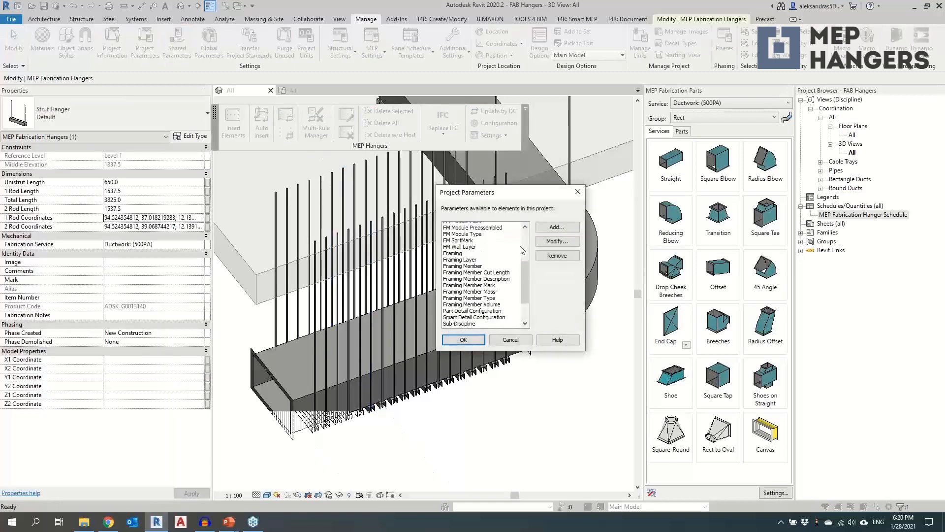
pyautogui.click(468, 289)
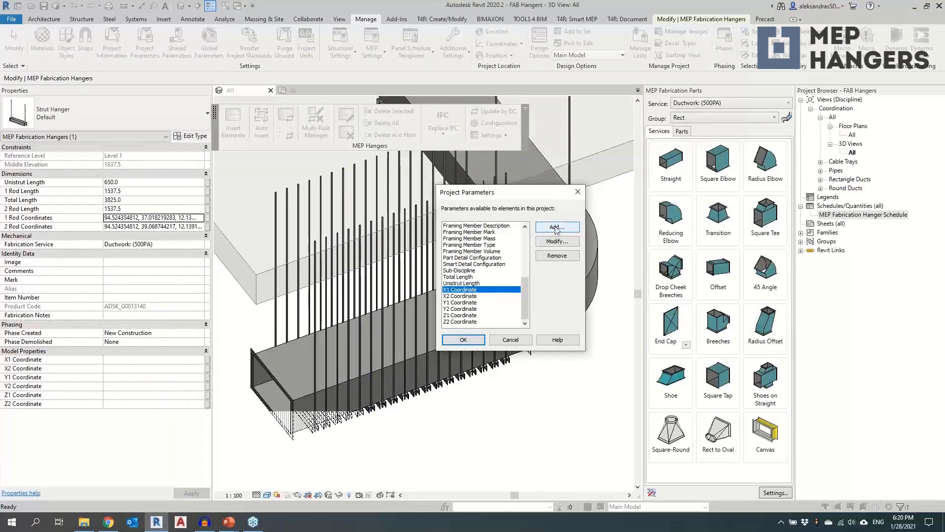
pyautogui.click(580, 192)
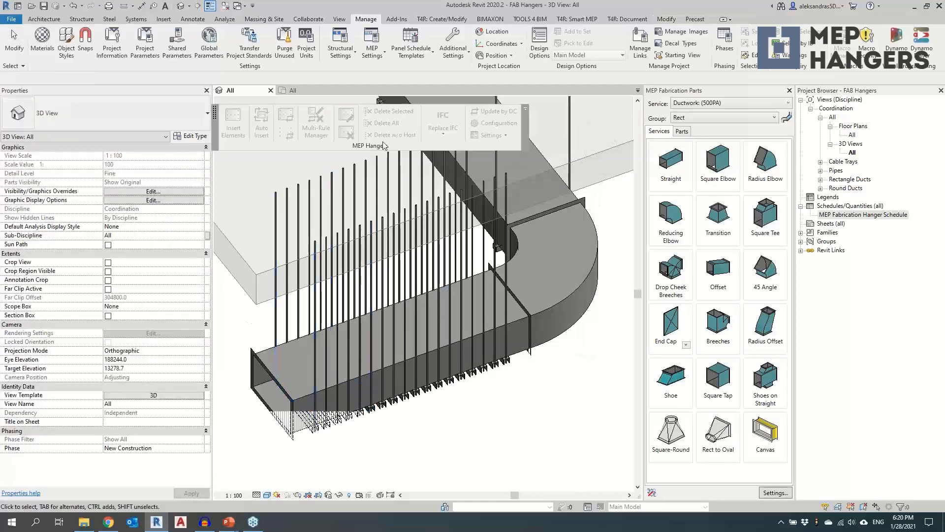
# Bring up the floating Sort Mark tools and reposition them just beneath the MEP Hangers tools.
pyautogui.click(627, 19)
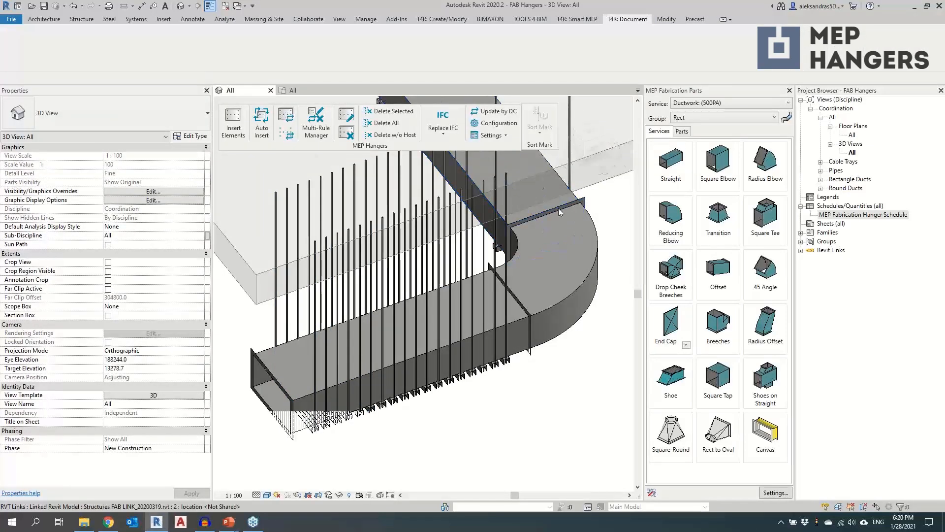
pyautogui.scroll(-3, 480, 201)
pyautogui.moveTo(480, 202); pyautogui.dragTo(399, 195, button='middle')
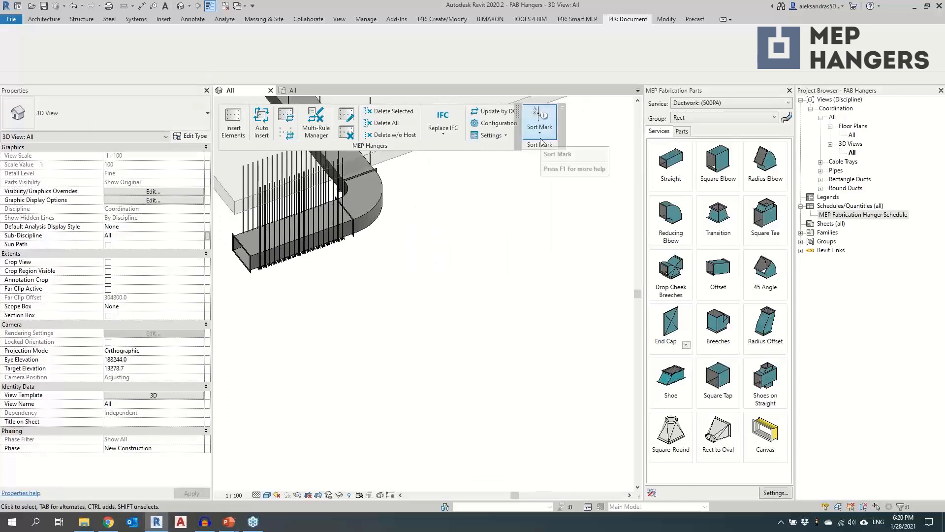
pyautogui.moveTo(530, 150); pyautogui.dragTo(490, 200)
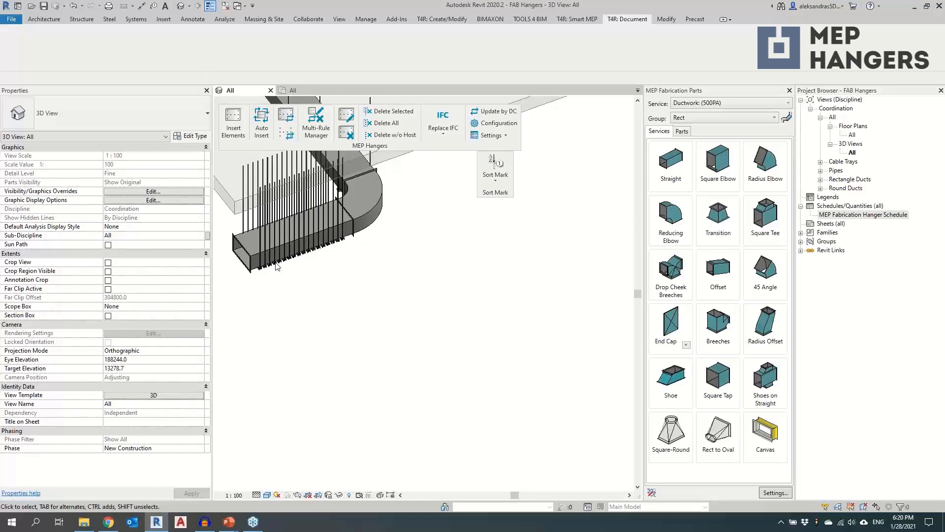
pyautogui.click(496, 187)
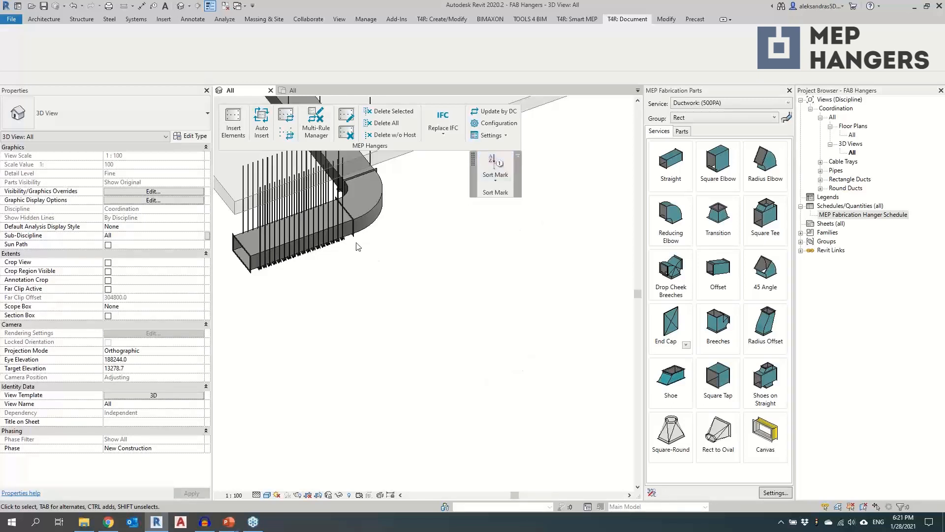
# Select a strut hanger on the short duct and start Element Numbering that writes to the X1 Coordinate parameter.
pyautogui.click(336, 214)
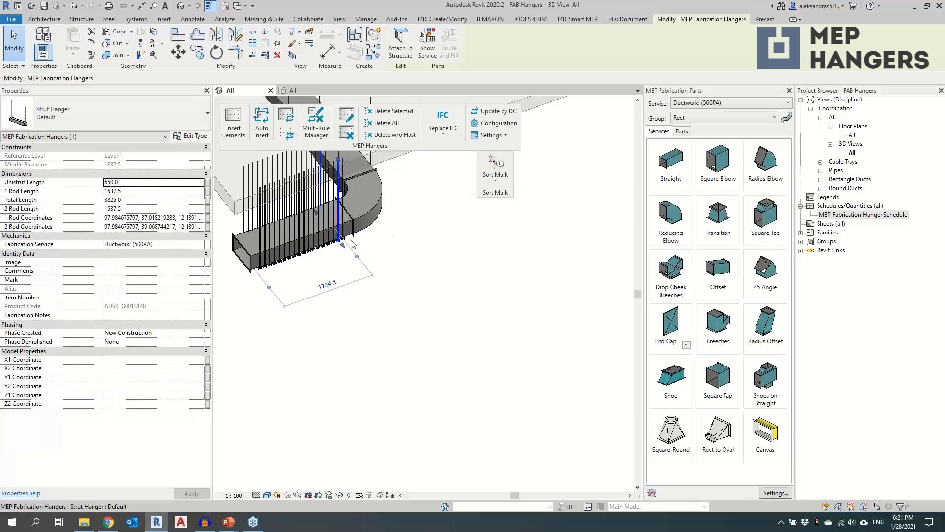
pyautogui.click(495, 179)
pyautogui.click(503, 255)
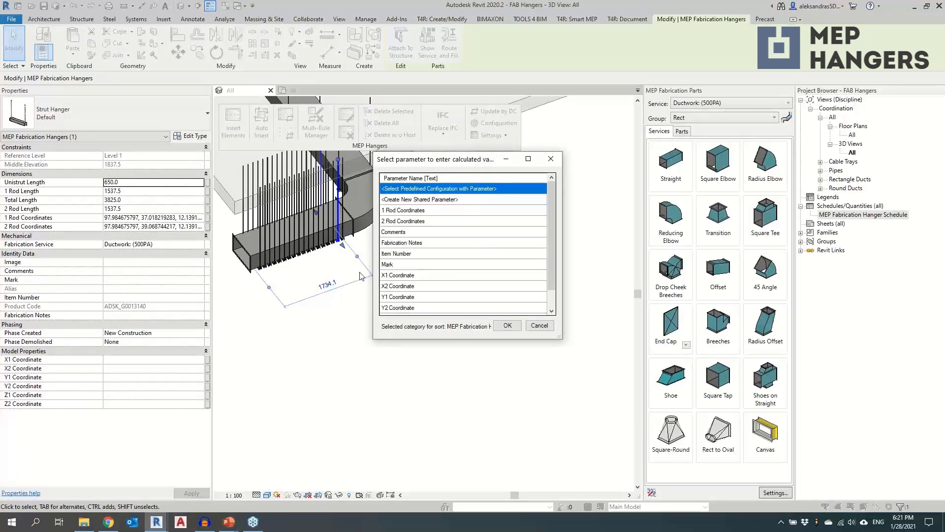
pyautogui.click(398, 276)
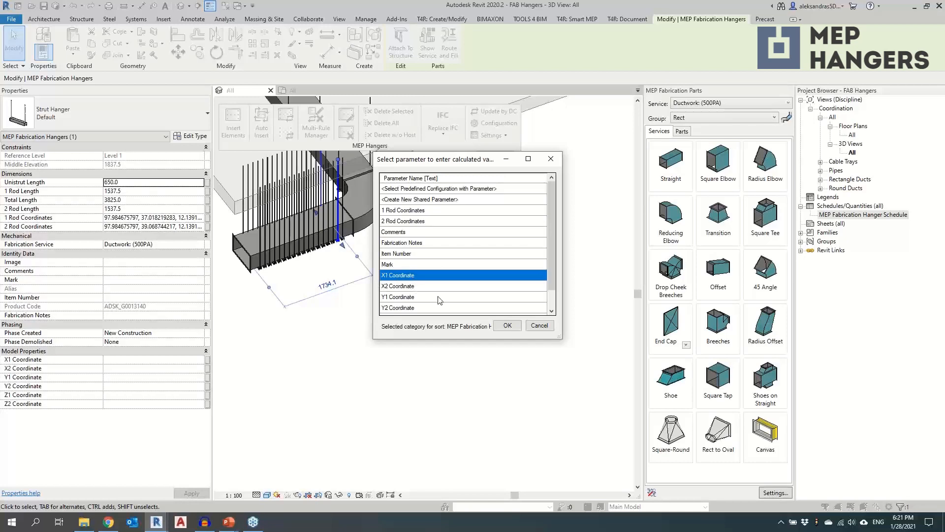
pyautogui.click(507, 325)
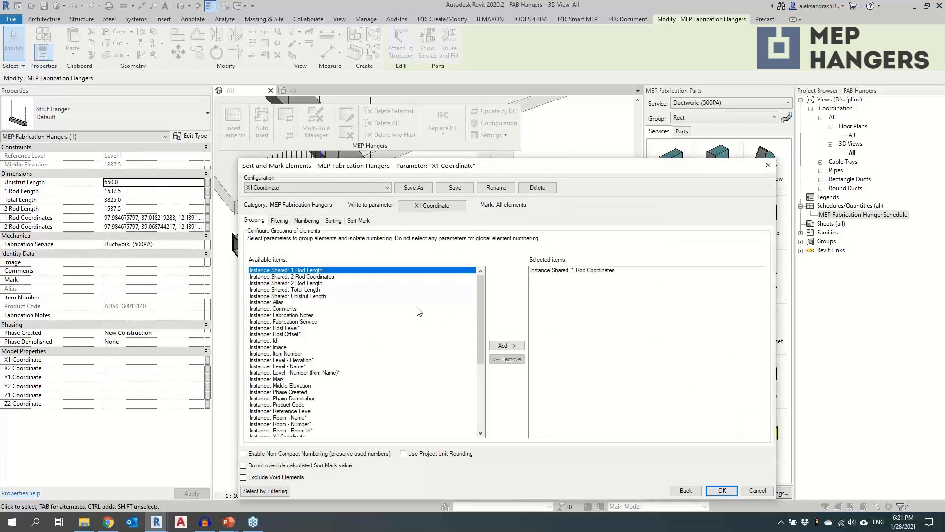
# Review the grouping, numbering, sorting and sort mark settings of the X1 Coordinate configuration.
pyautogui.scroll(-6, 346, 318)
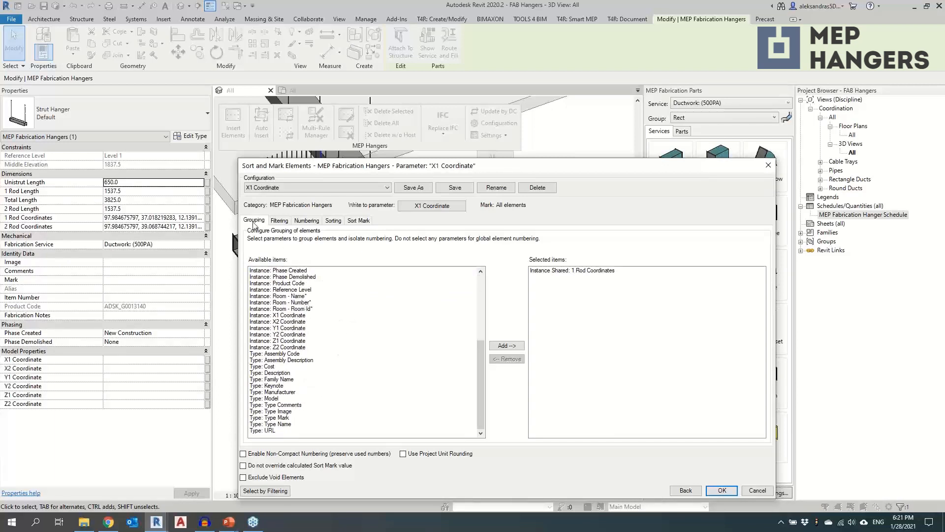
pyautogui.click(308, 221)
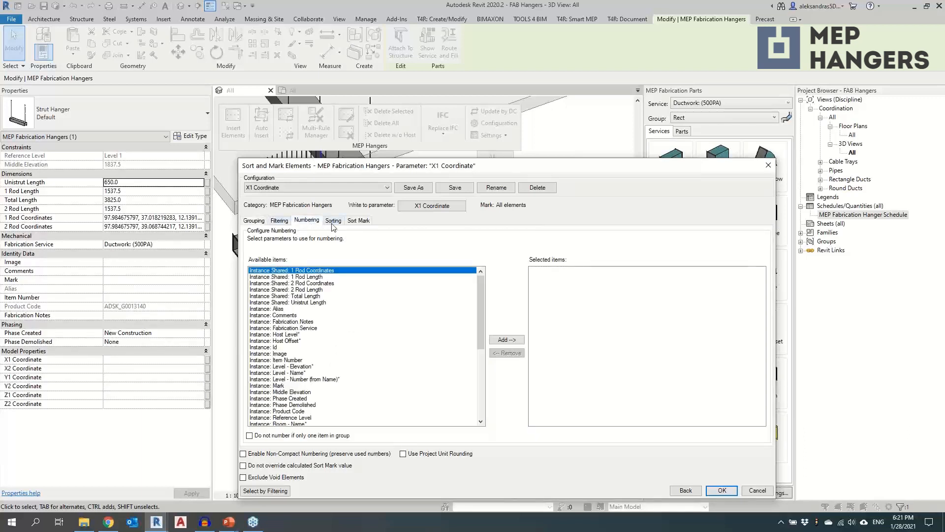
pyautogui.click(333, 221)
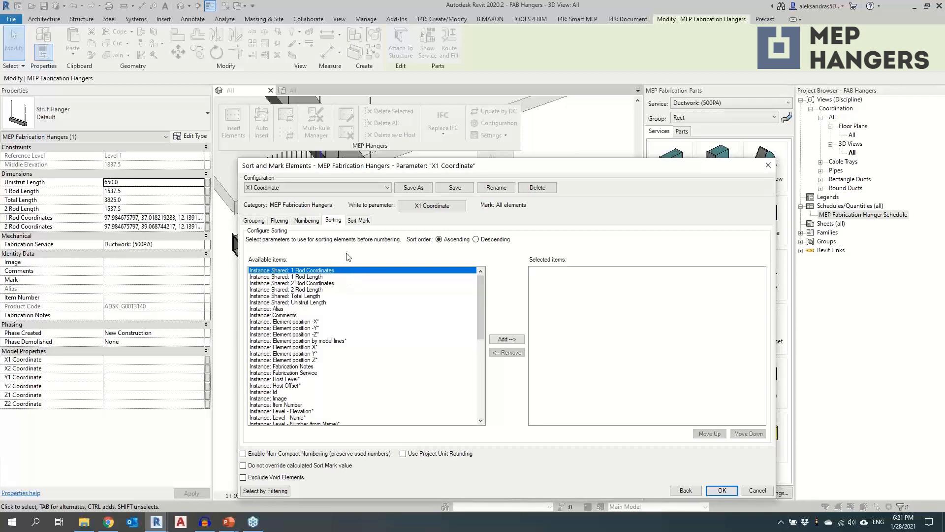
pyautogui.click(359, 222)
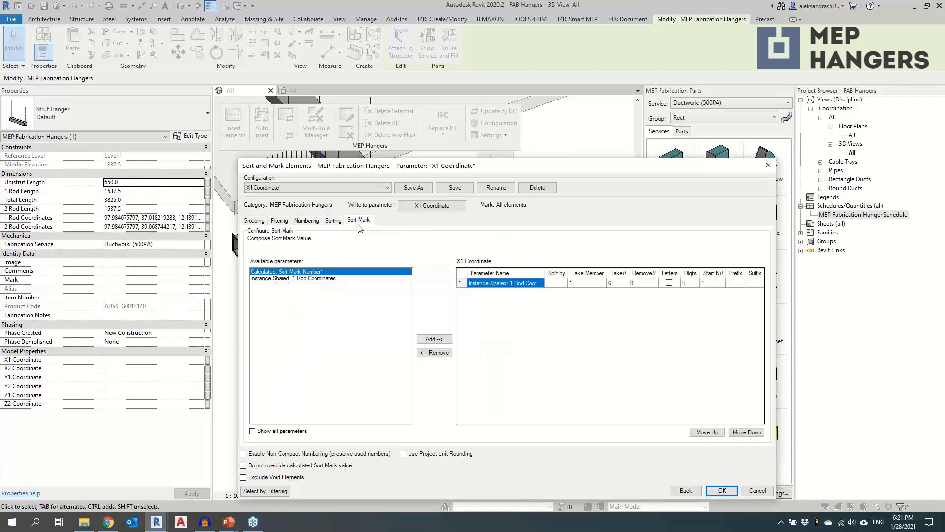
pyautogui.click(254, 221)
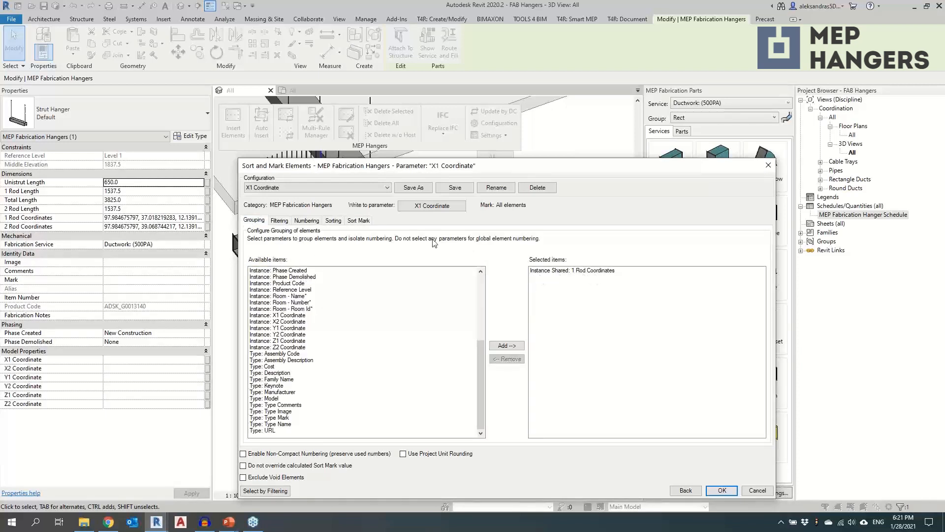
pyautogui.click(367, 222)
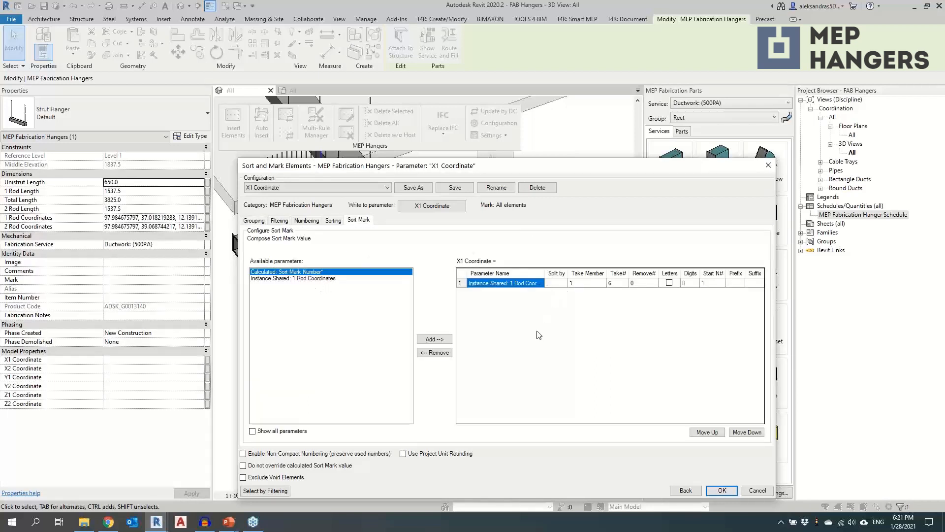
# Clear the Take# value for 1 Rod Coordinates, run the X1 Coordinate marking and check another hanger on the duct.
pyautogui.click(279, 279)
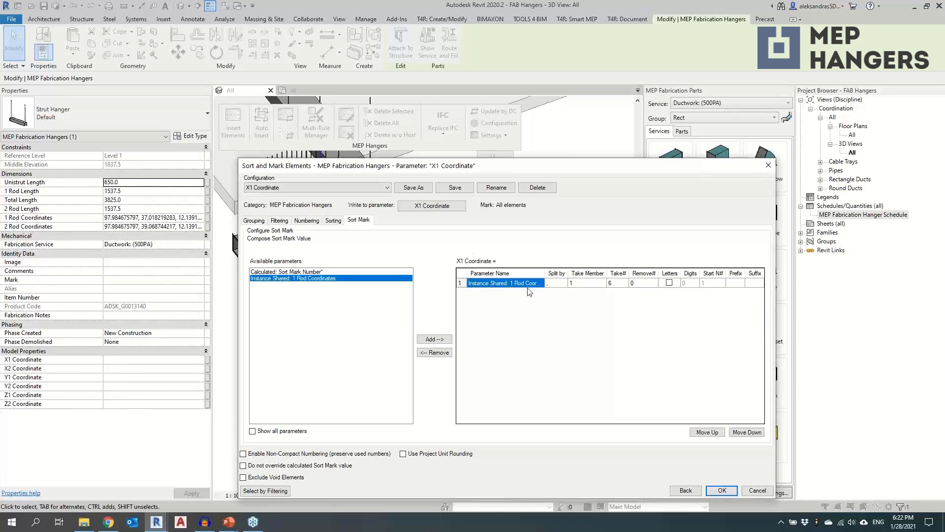
pyautogui.click(618, 283)
pyautogui.press('BackSpace')
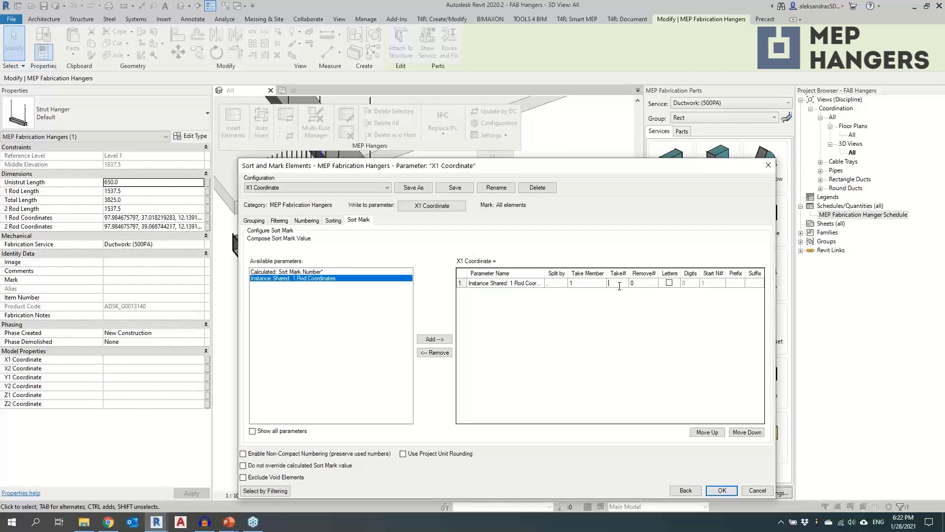
pyautogui.click(722, 490)
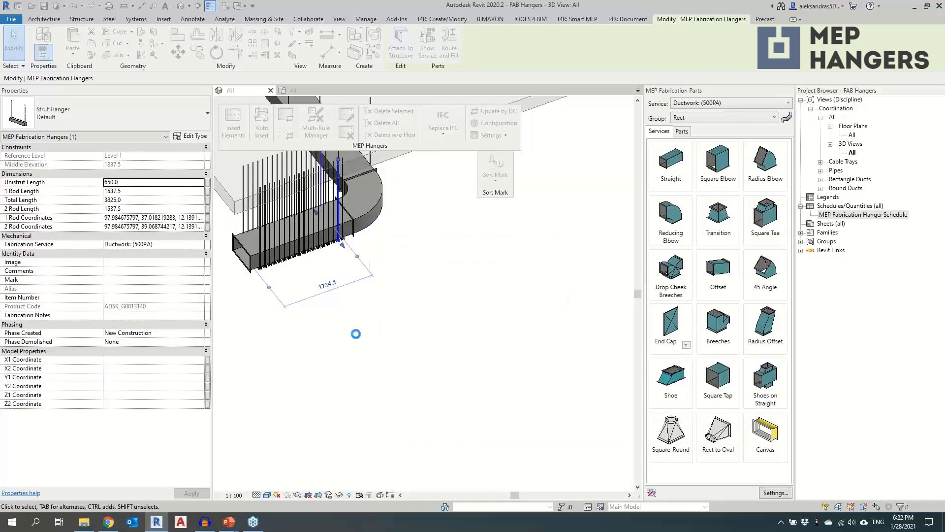
pyautogui.click(561, 200)
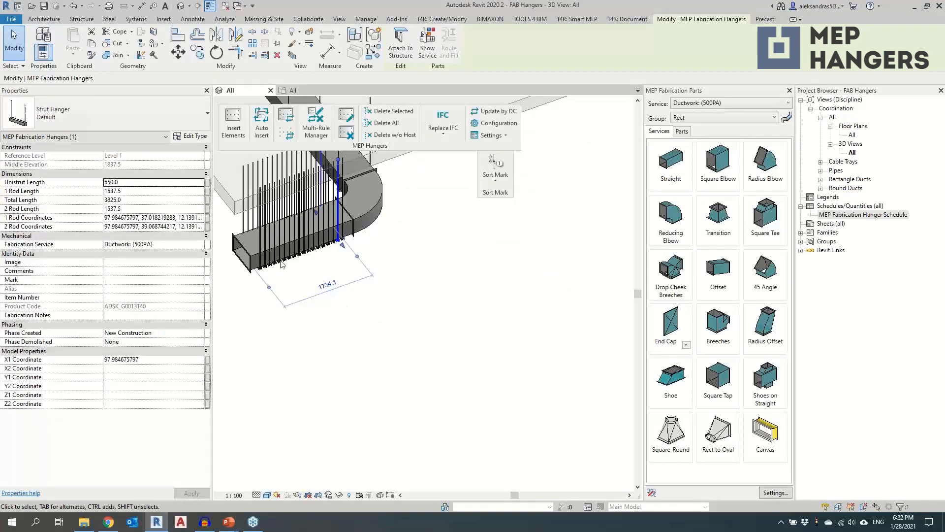
pyautogui.click(261, 265)
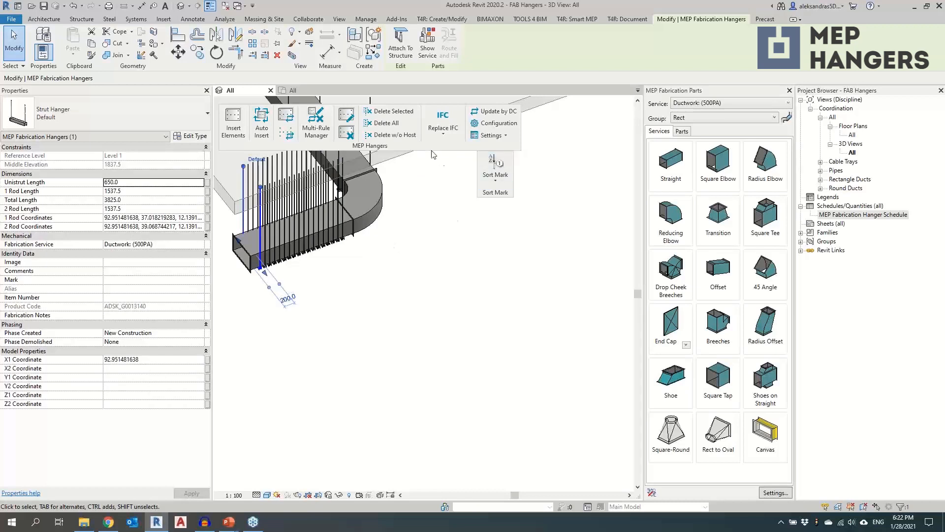
# Run Elements Batch Numbering on the MEP Fabrication Hangers with all six Coordinates configurations enabled, from X1 Coordinate to Z2 Coordinates.
pyautogui.click(495, 177)
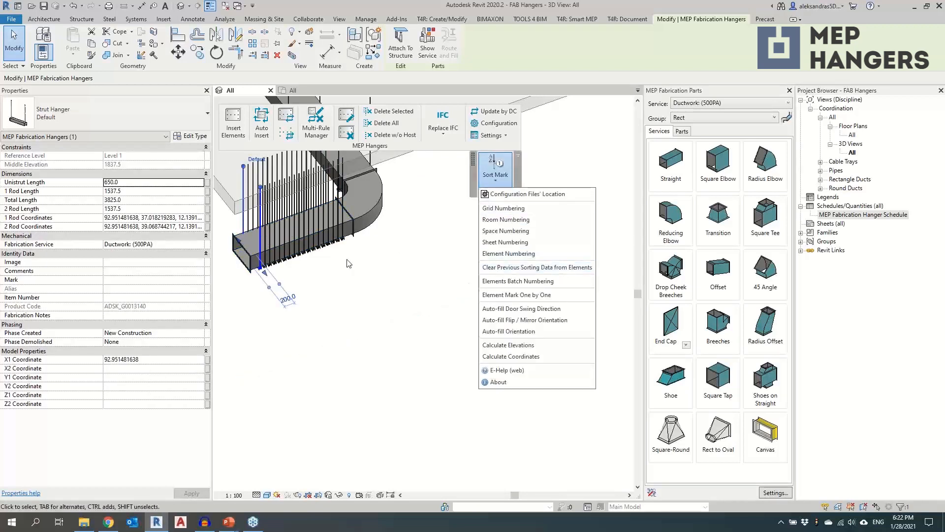
pyautogui.click(487, 283)
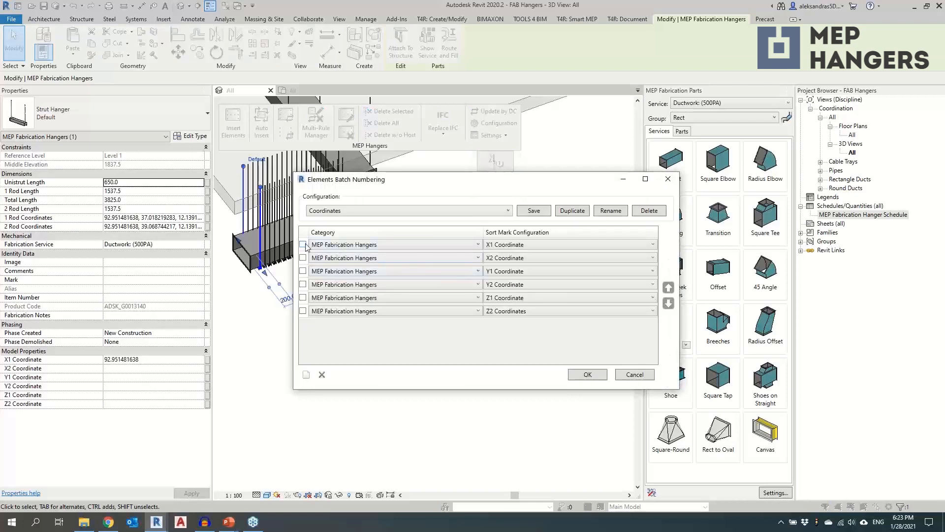
pyautogui.click(303, 244)
pyautogui.click(303, 257)
pyautogui.click(303, 271)
pyautogui.click(303, 284)
pyautogui.click(302, 297)
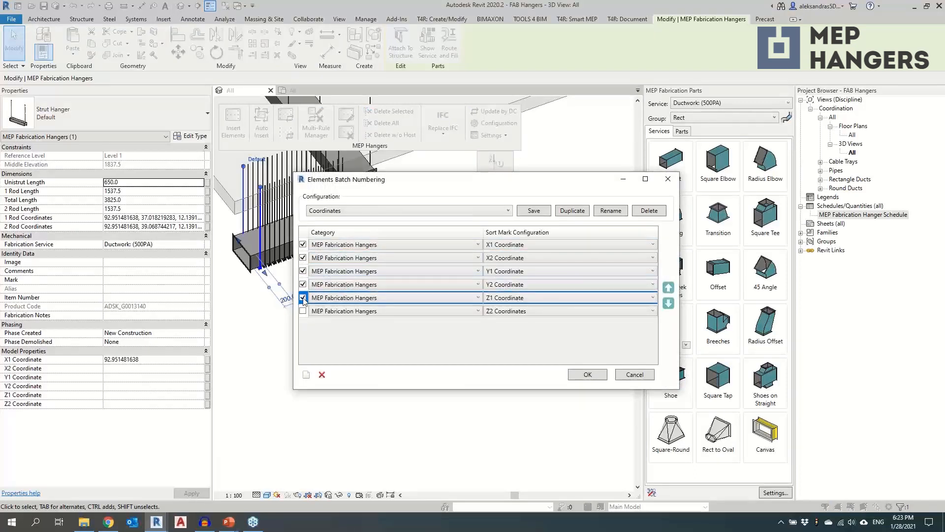
pyautogui.click(303, 311)
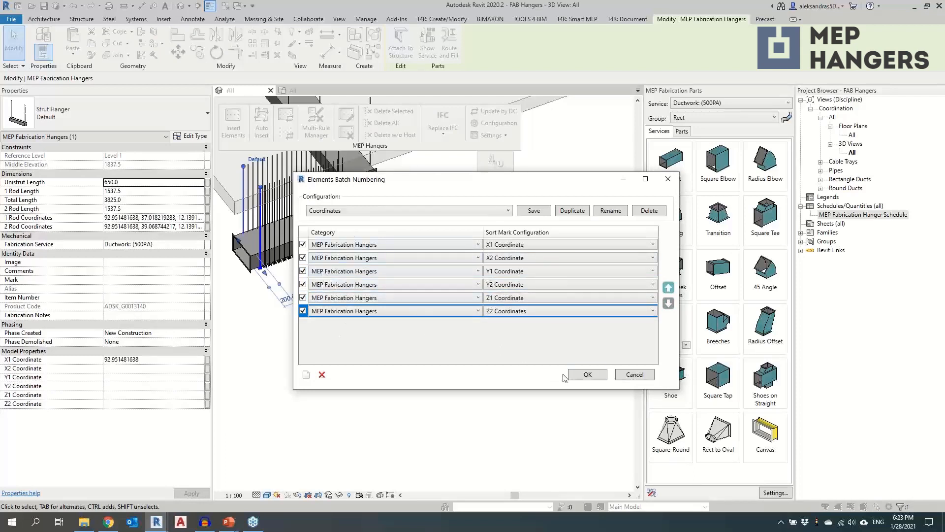
pyautogui.click(585, 374)
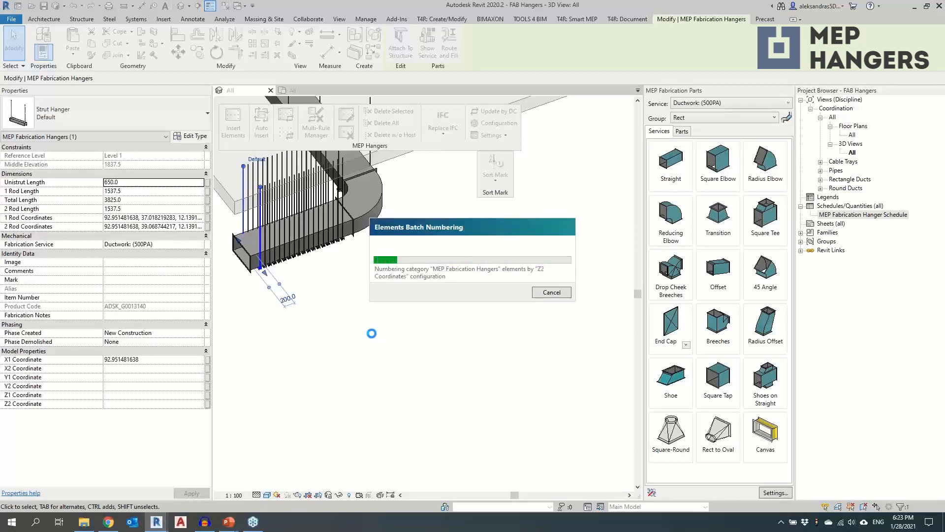
pyautogui.click(543, 199)
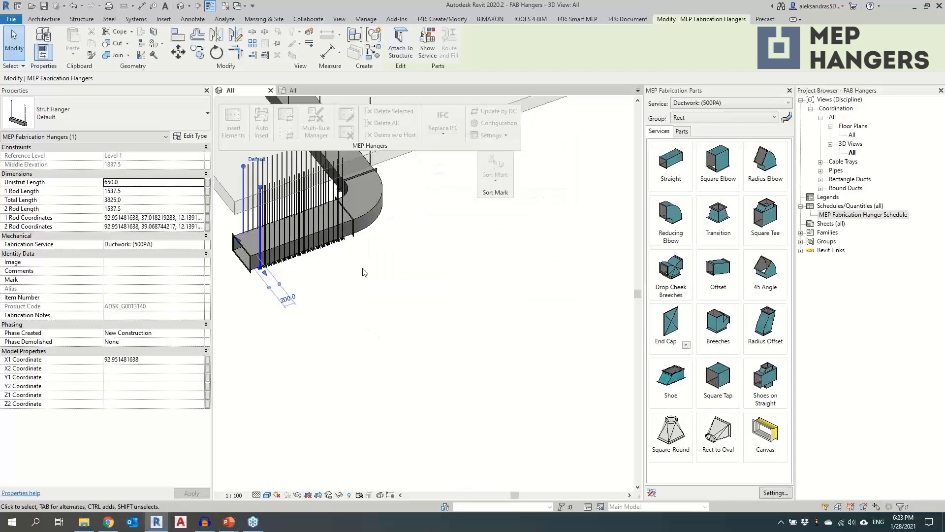
# Check the X, Y and Z coordinate parameters of the selected strut hanger and another hanger on the short duct.
pyautogui.moveTo(355, 285); pyautogui.dragTo(455, 334, button='middle')
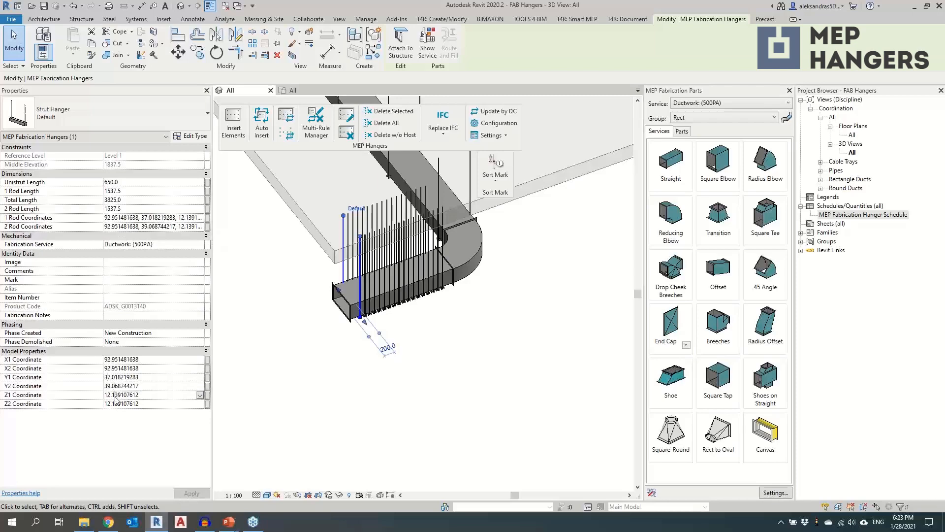
pyautogui.click(117, 396)
pyautogui.click(420, 274)
pyautogui.scroll(6, 421, 218)
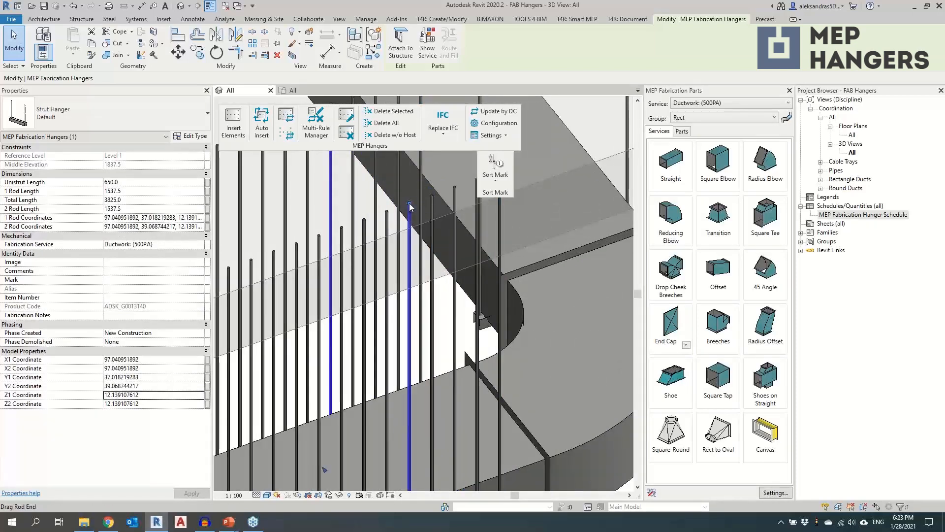
pyautogui.scroll(-8, 474, 299)
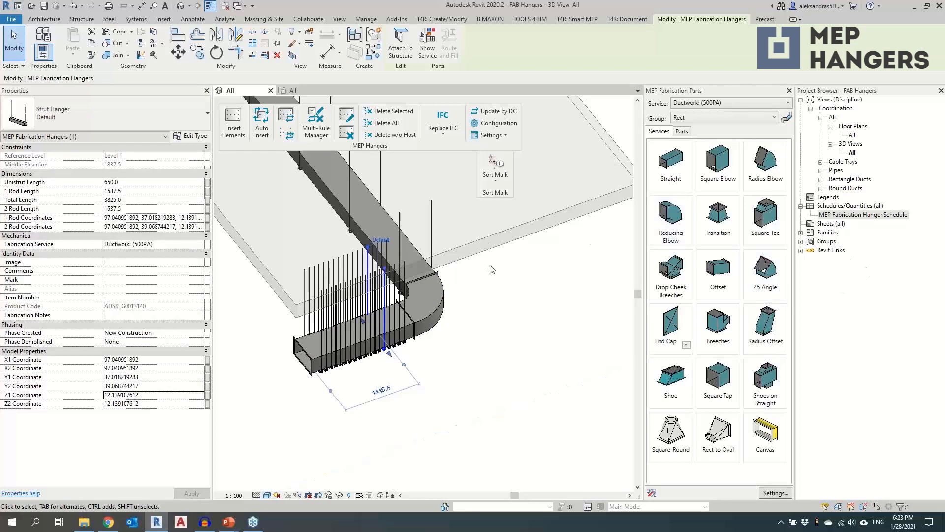
pyautogui.click(519, 332)
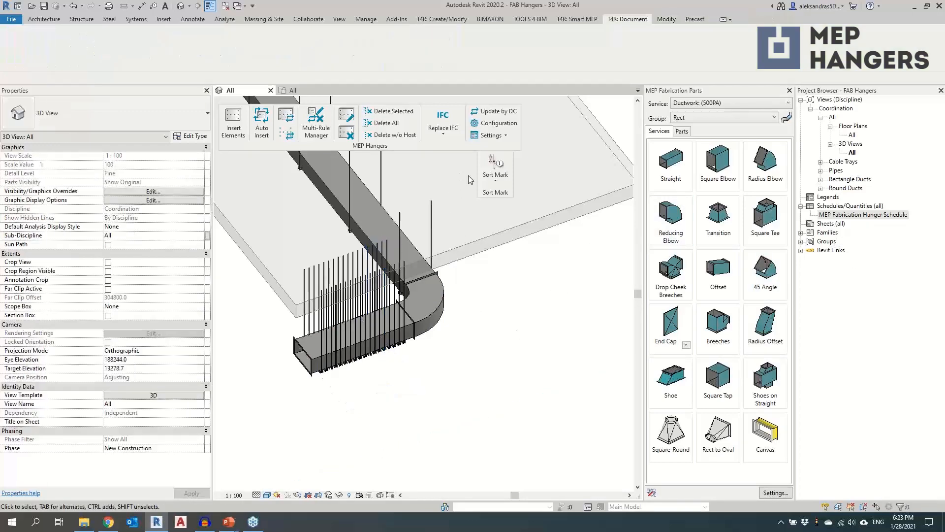
# Select a strut hanger on the short duct and start Element Numbering that writes to the Mark parameter.
pyautogui.click(494, 170)
pyautogui.click(508, 253)
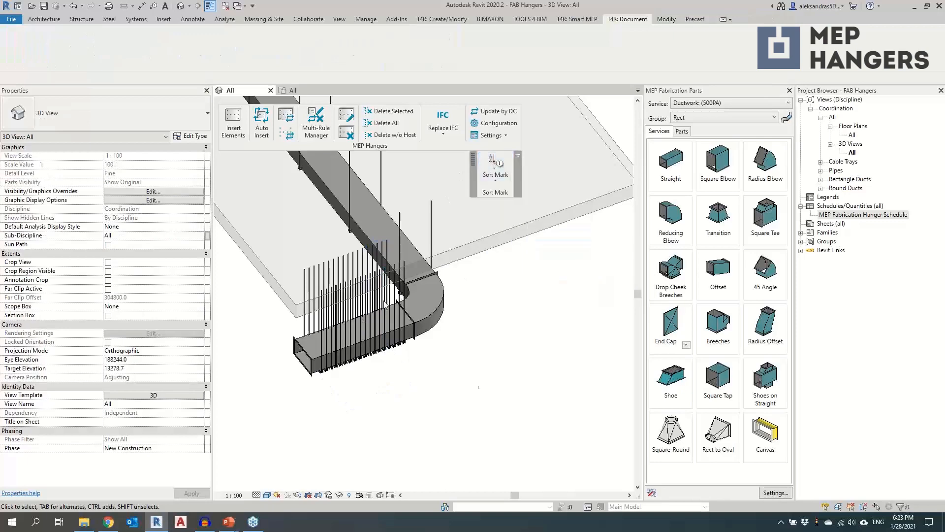
pyautogui.click(494, 178)
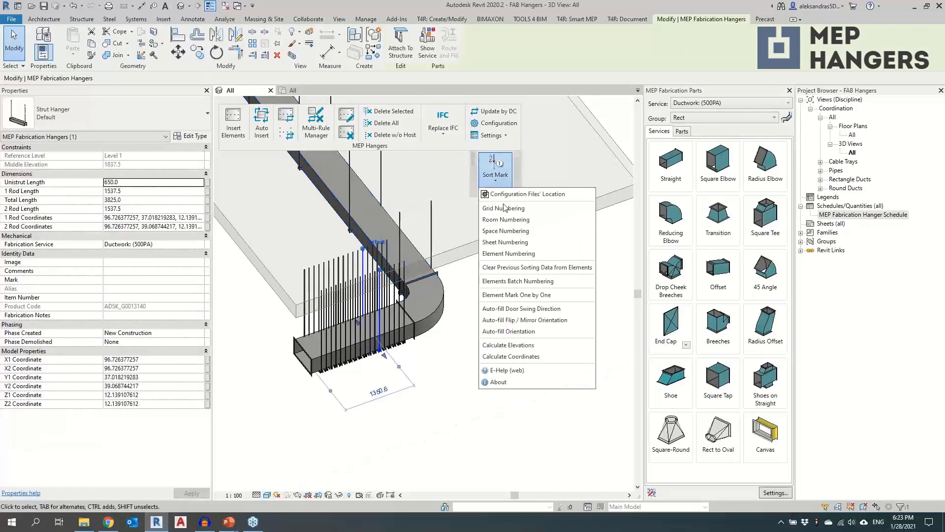
pyautogui.click(519, 257)
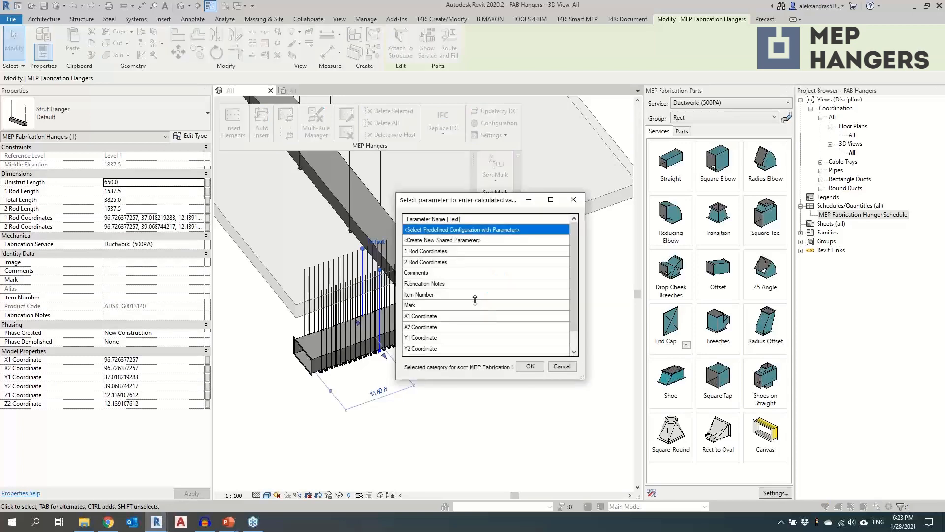
pyautogui.click(423, 305)
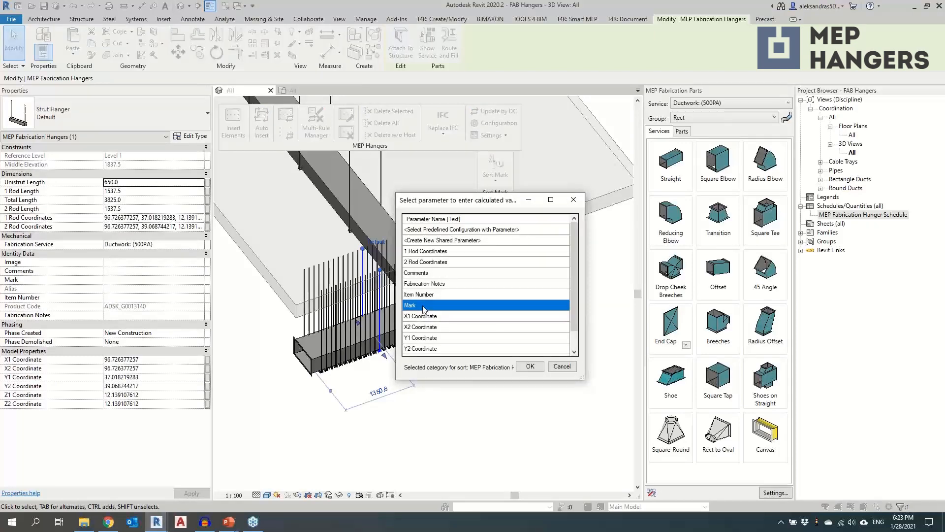
pyautogui.click(530, 367)
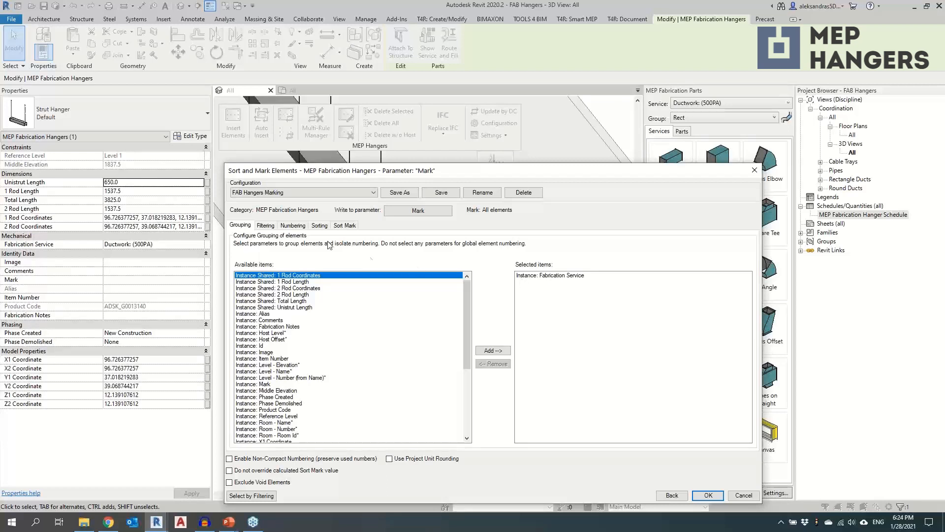
# Review the filtering, numbering, sorting and sort mark settings of the FAB Hangers Marking configuration, widening the dialog for the prefix columns.
pyautogui.click(266, 225)
pyautogui.click(293, 225)
pyautogui.click(318, 225)
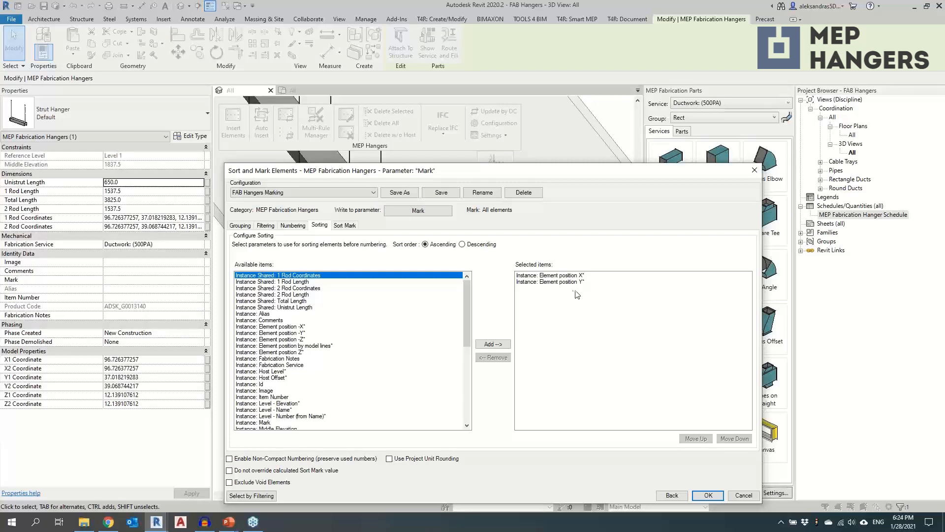
pyautogui.click(345, 225)
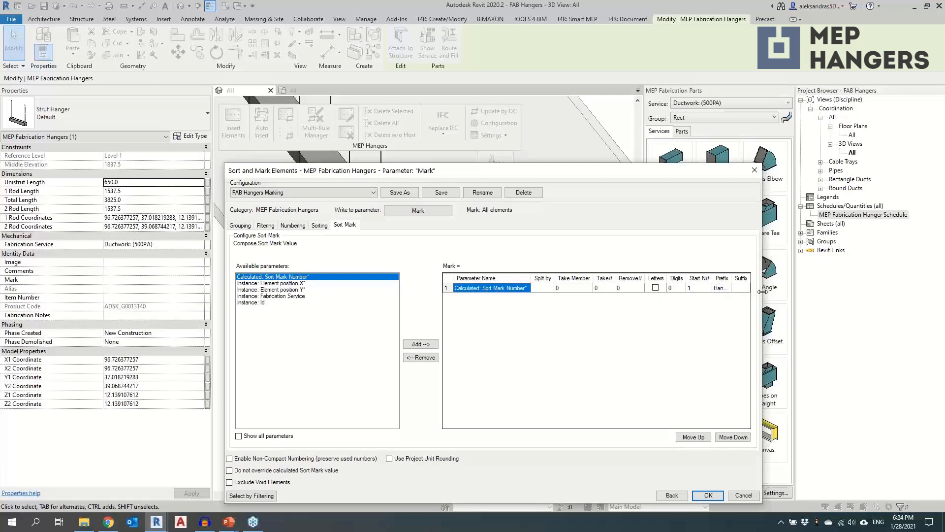
pyautogui.moveTo(761, 292); pyautogui.dragTo(809, 294)
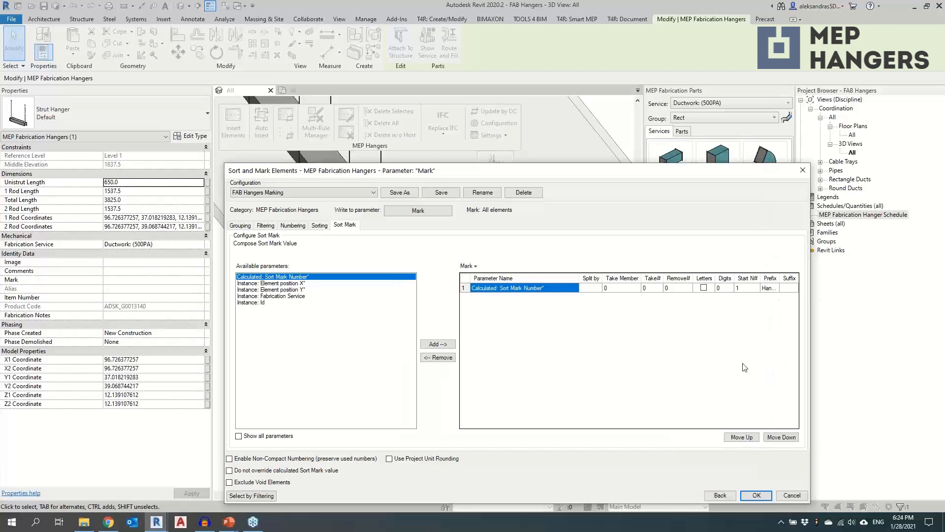
# Run the FAB Hangers Marking numbering on all hangers and accept the duplicate Mark values.
pyautogui.click(753, 500)
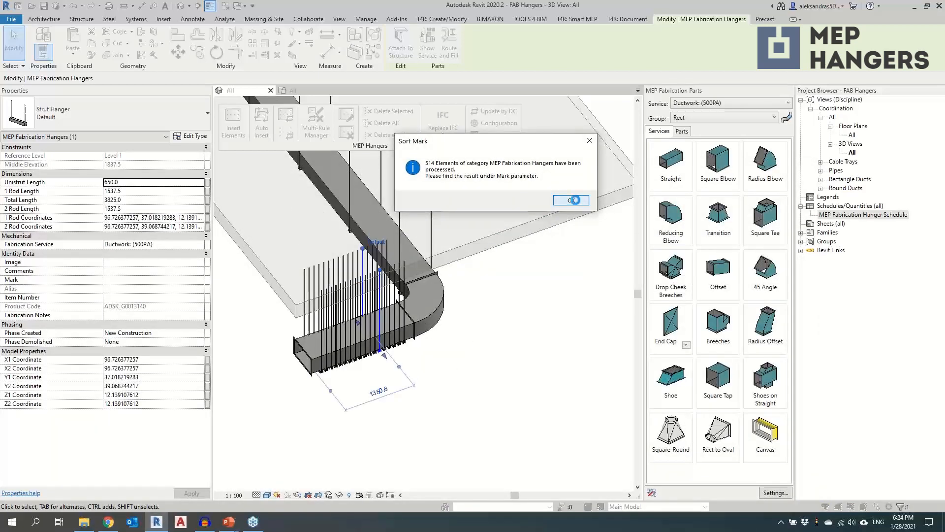
pyautogui.click(571, 199)
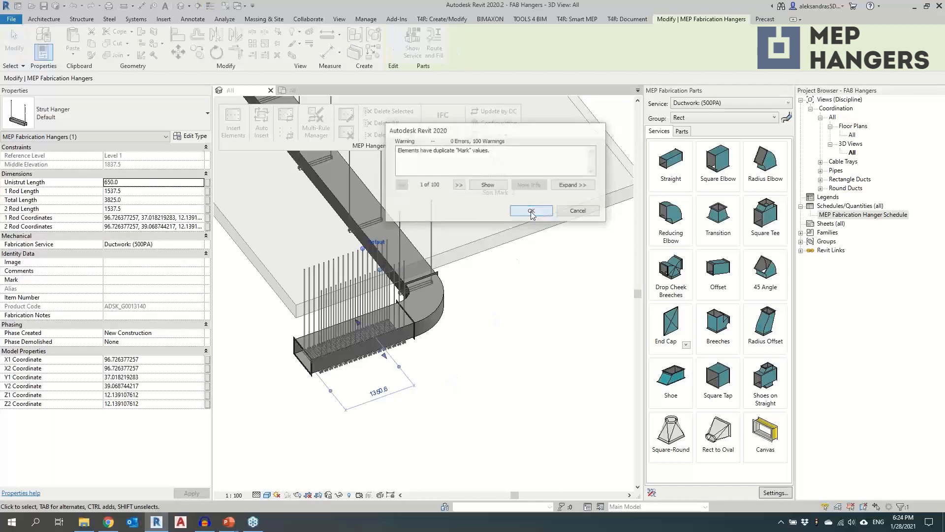
pyautogui.click(540, 209)
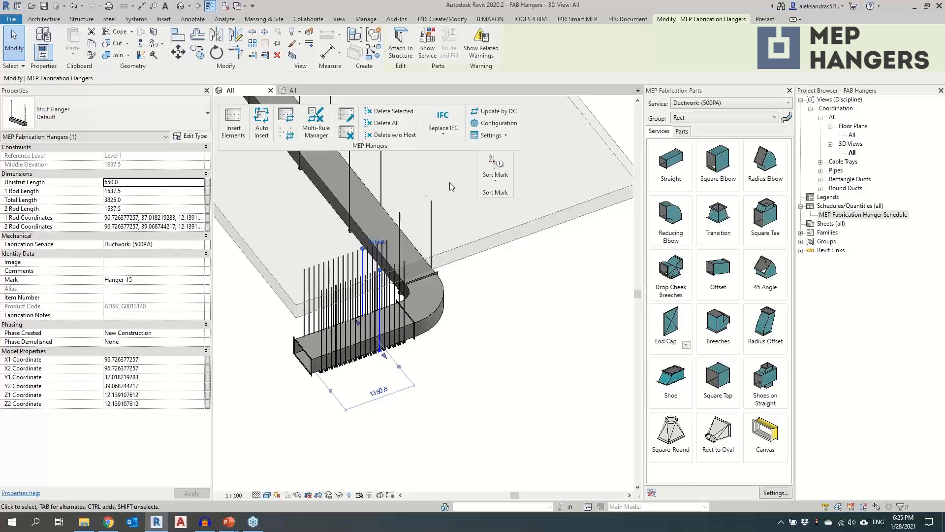
# Open the MEP Fabrication Hanger Schedule and check the first clevis hanger's rod length, X1 Coordinate and Y1 Coordinate.
pyautogui.click(830, 214)
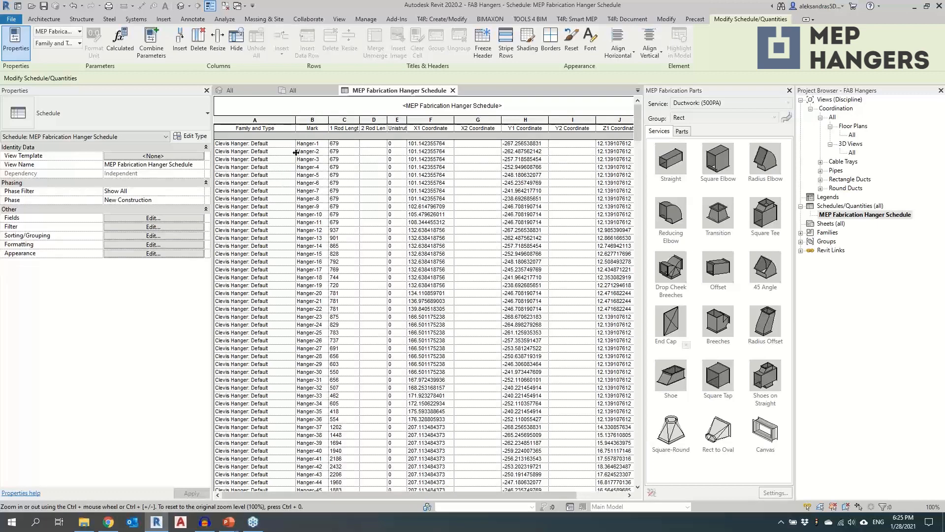
pyautogui.click(342, 145)
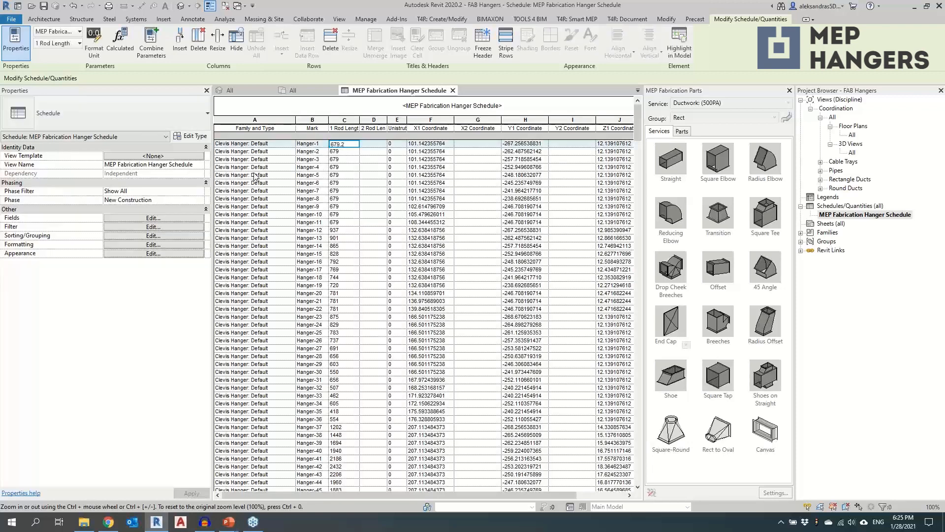
pyautogui.doubleClick(351, 146)
pyautogui.click(441, 144)
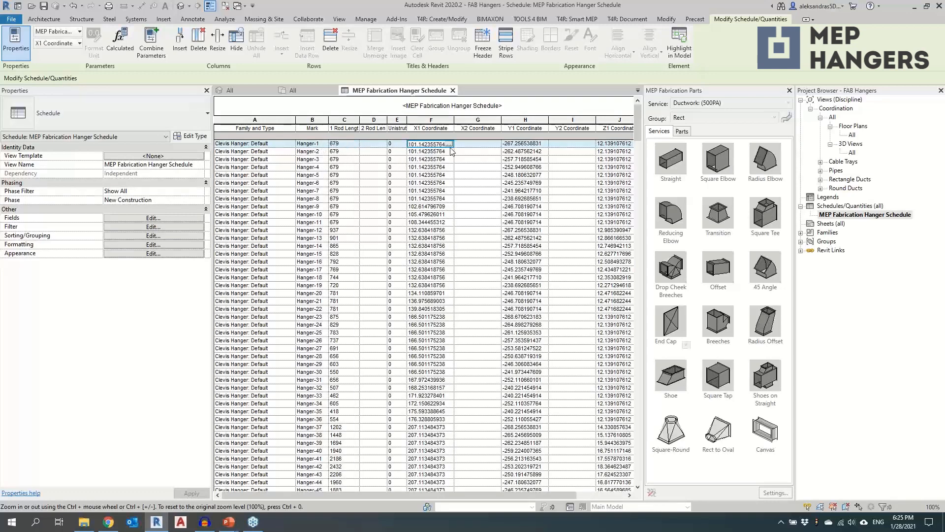
pyautogui.click(522, 146)
# Look through the schedule's clevis, oval stirrup, piping strut and round flat strap hangers, and examine the rod and unistrut lengths of Hanger-311.
pyautogui.moveTo(504, 495); pyautogui.dragTo(461, 496)
pyautogui.scroll(-4, 516, 215)
pyautogui.scroll(-10, 351, 332)
pyautogui.scroll(-14, 351, 332)
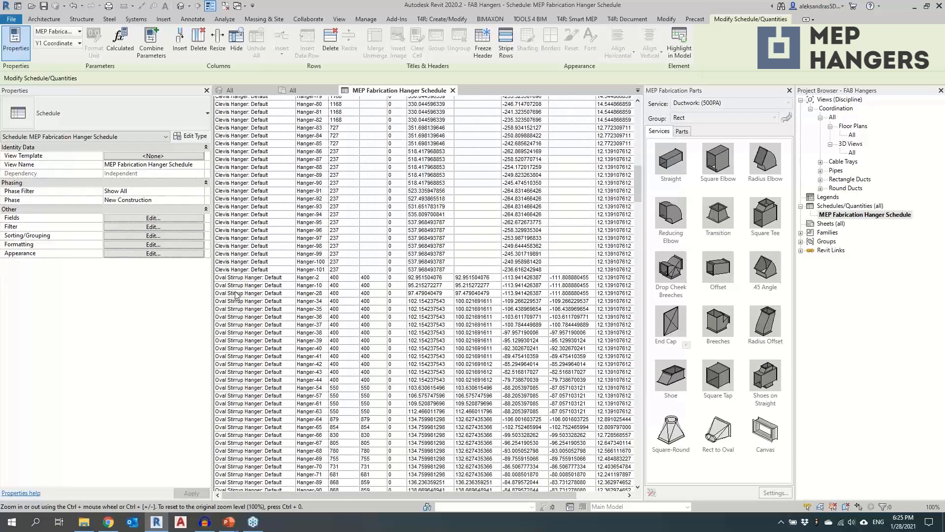
pyautogui.scroll(-20, 336, 320)
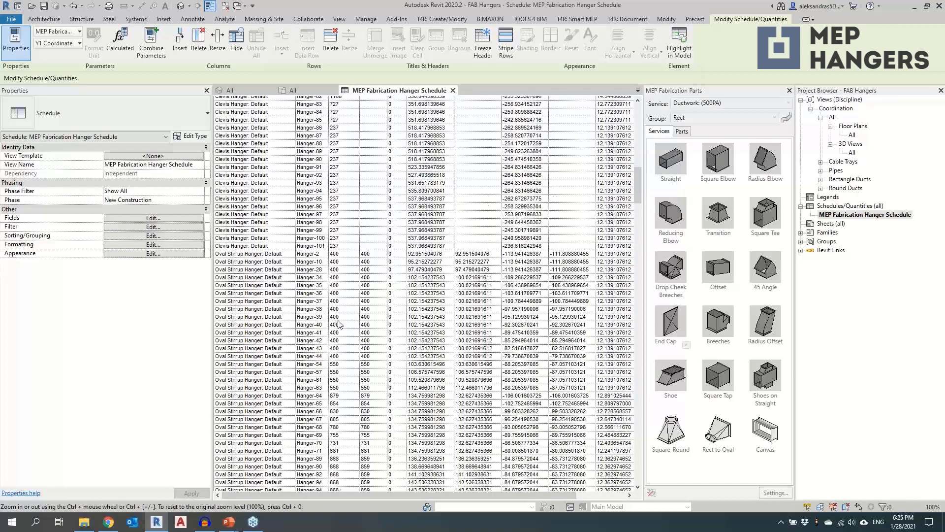
pyautogui.scroll(-10, 337, 320)
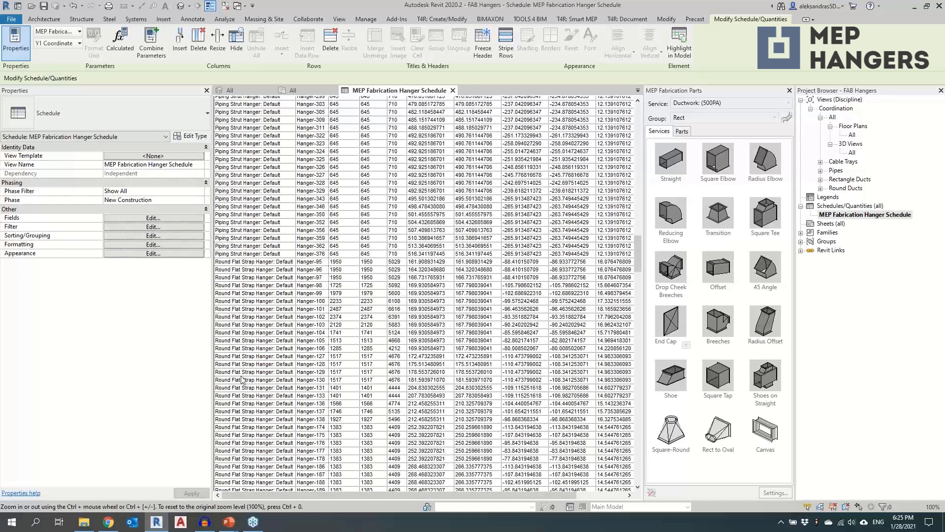
pyautogui.scroll(5, 251, 327)
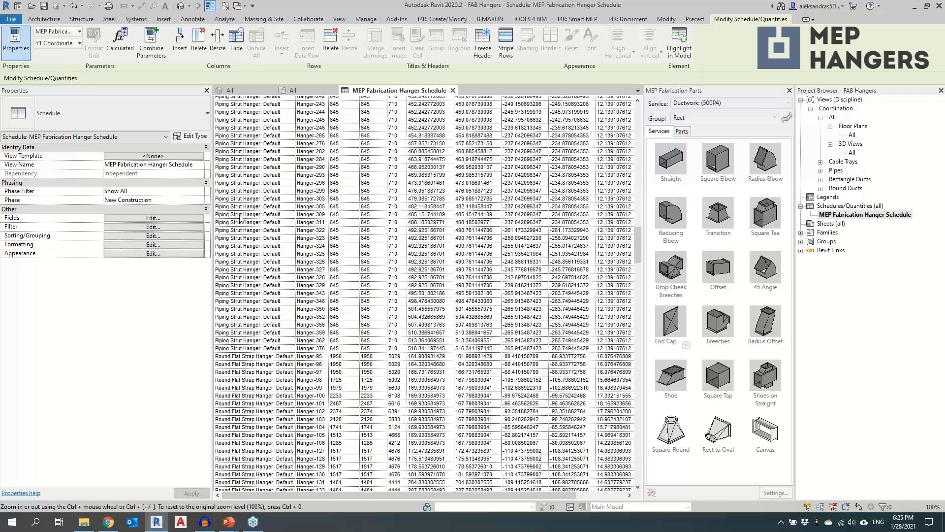
pyautogui.click(317, 223)
pyautogui.click(375, 222)
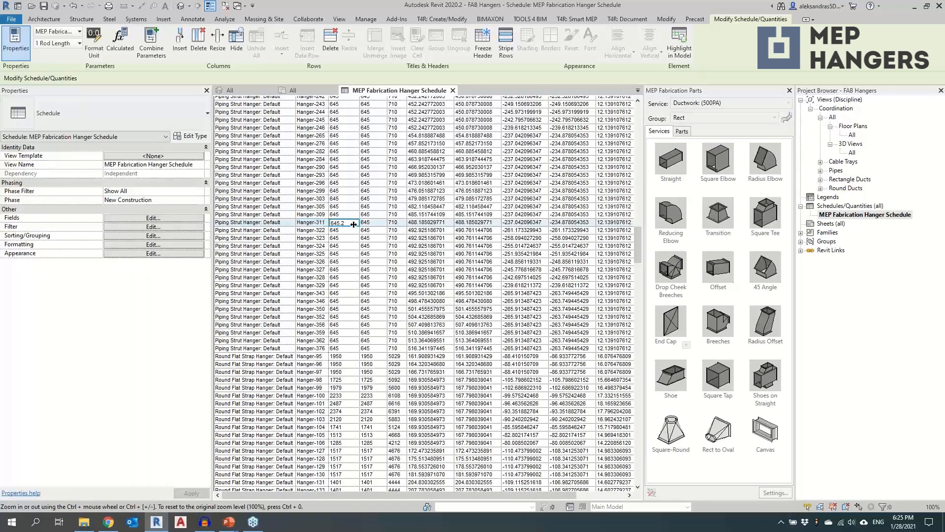
pyautogui.write('.2')
pyautogui.click(396, 223)
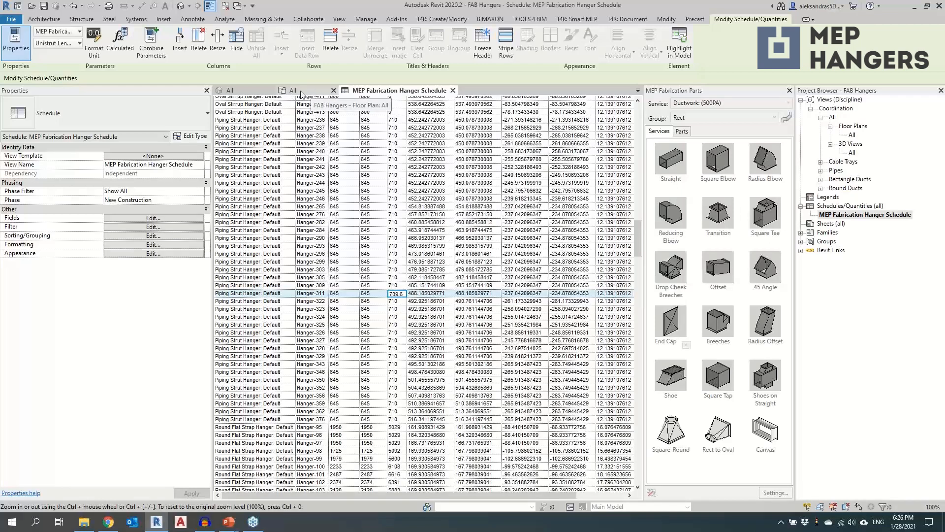
# Return to the 3D view All and inspect the piping strut hanger near the elbow and the linked floor slab above it.
pyautogui.click(240, 91)
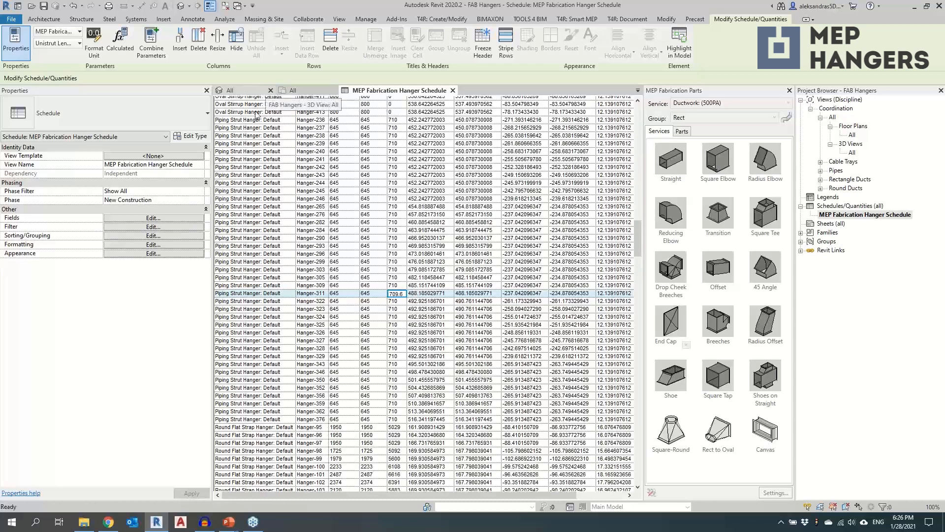
pyautogui.click(431, 230)
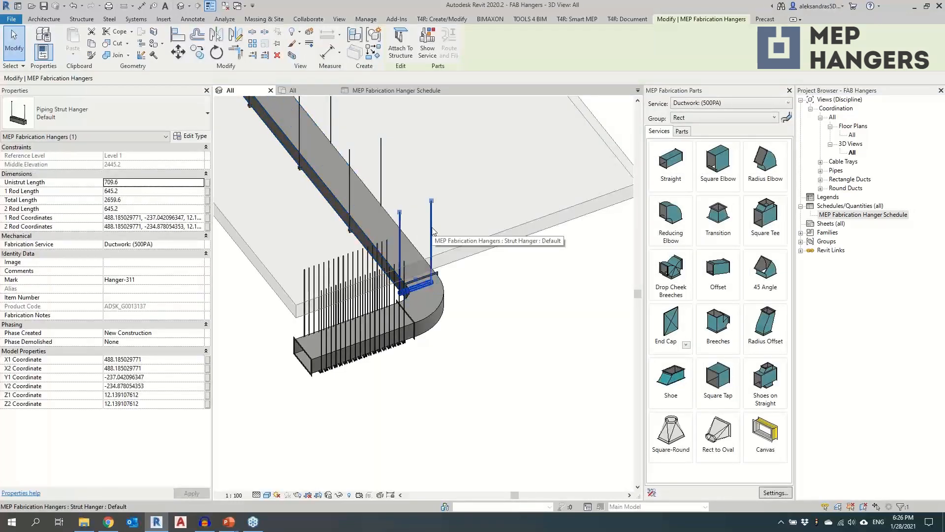
pyautogui.moveTo(433, 230); pyautogui.dragTo(490, 277, button='middle')
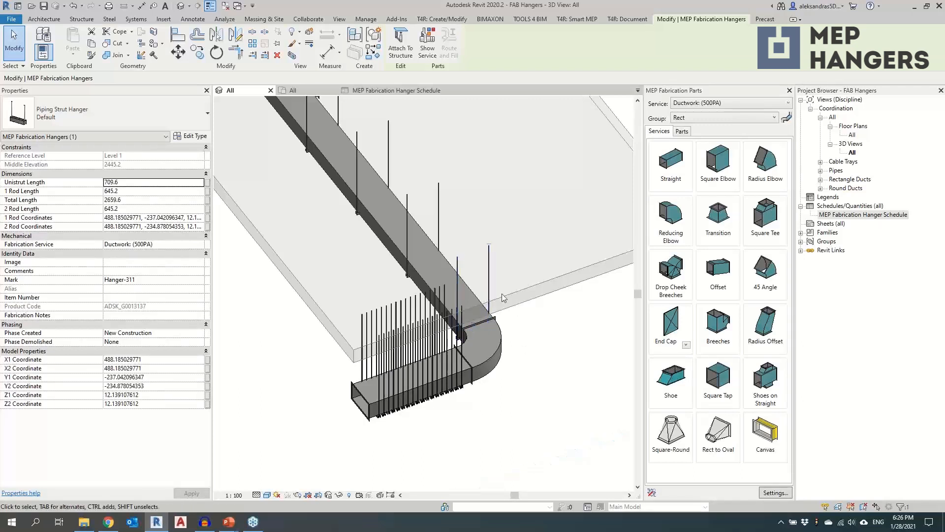
pyautogui.click(507, 296)
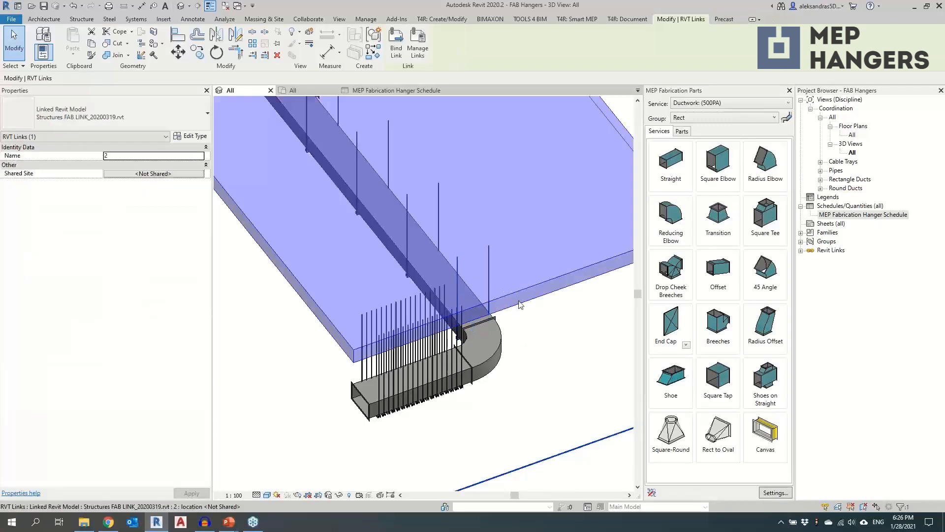
pyautogui.press('Tab')
pyautogui.click(497, 281)
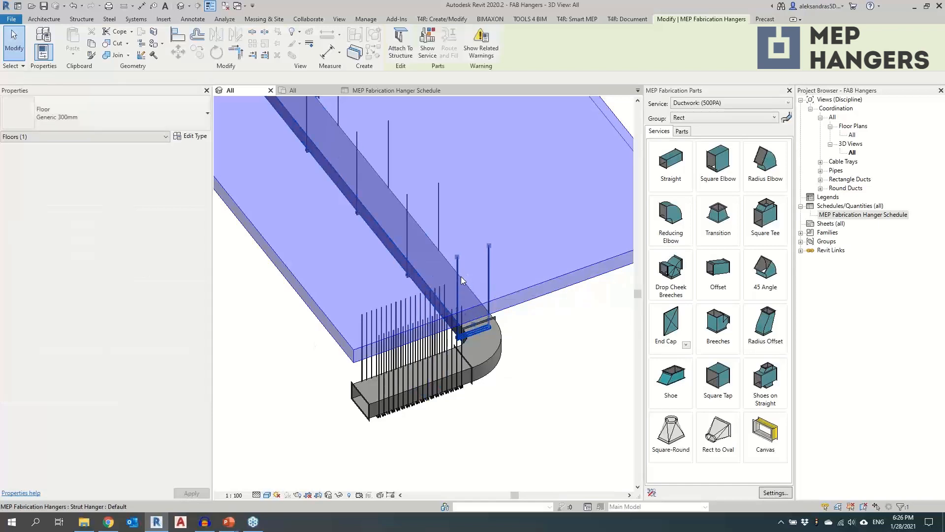
# Add a new instance project parameter named ##Mark with the parameter type Text.
pyautogui.click(461, 280)
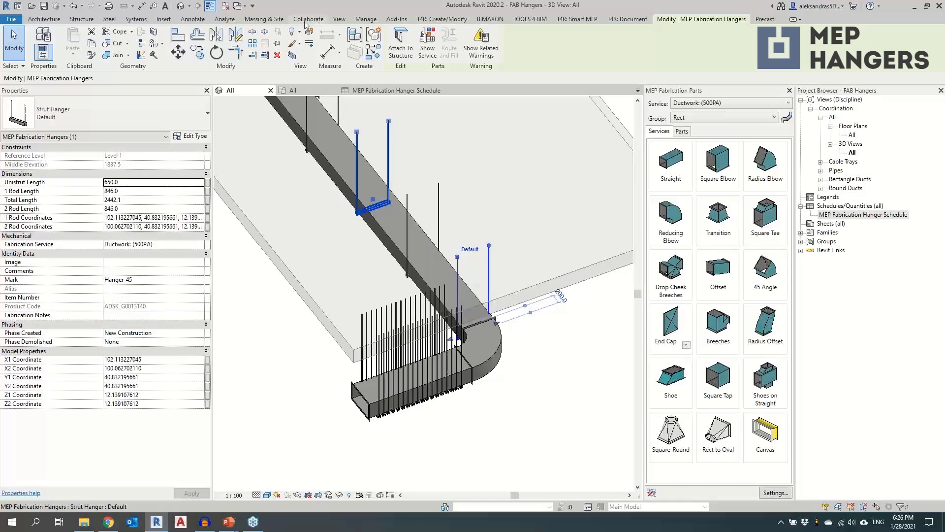
pyautogui.click(366, 19)
pyautogui.click(145, 47)
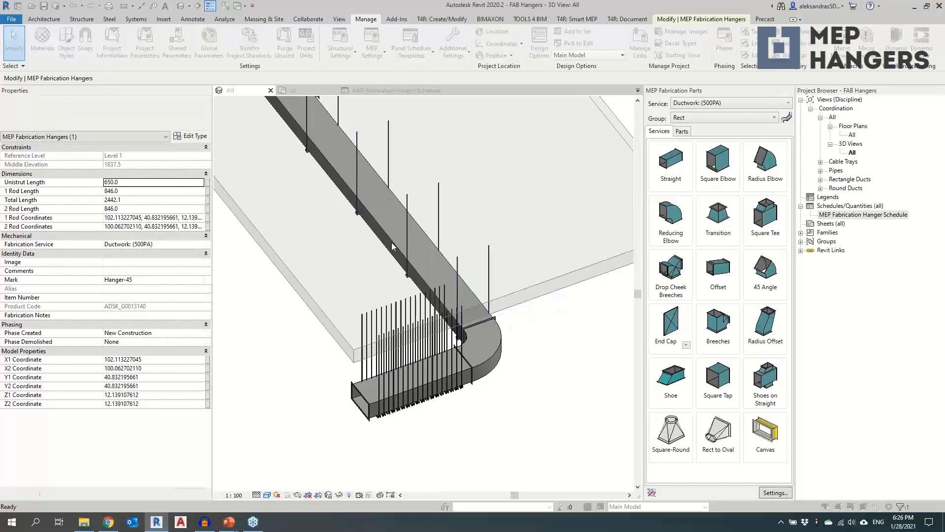
pyautogui.click(558, 227)
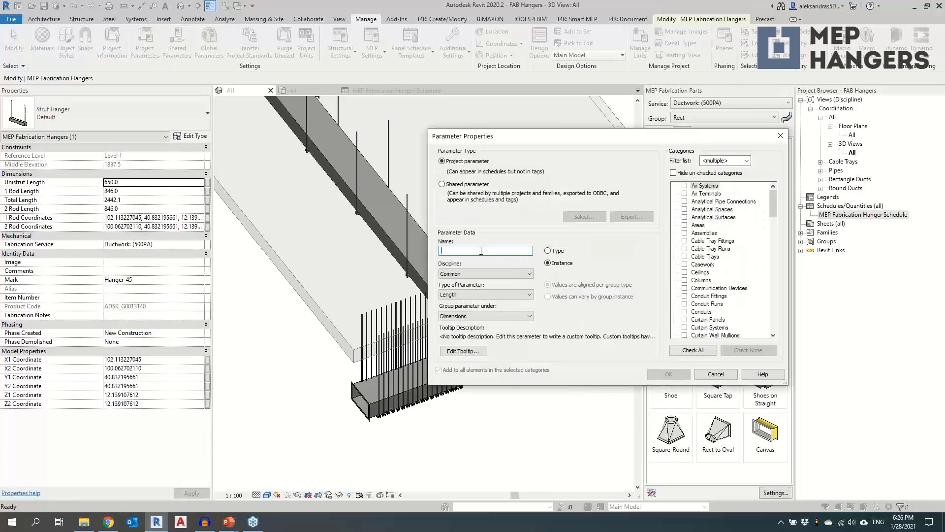
pyautogui.write('##Mark')
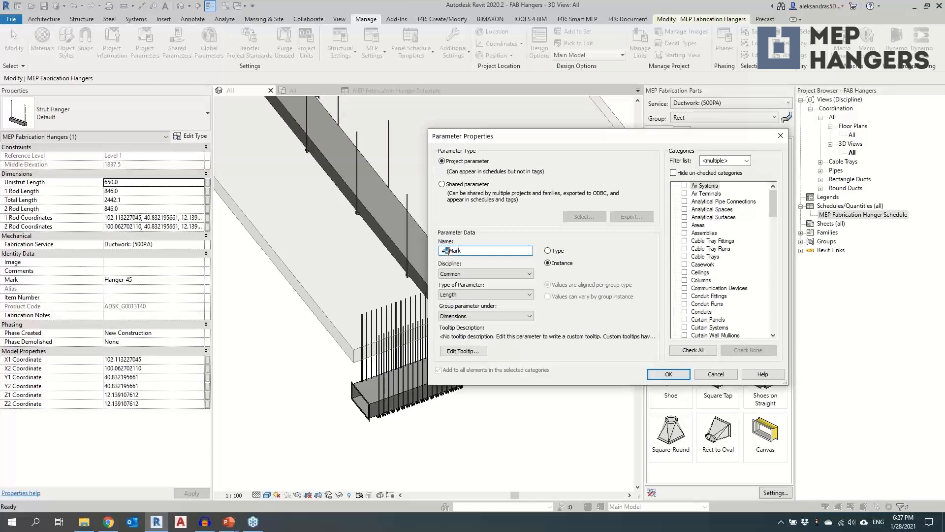
pyautogui.moveTo(448, 251); pyautogui.dragTo(439, 254)
pyautogui.click(506, 298)
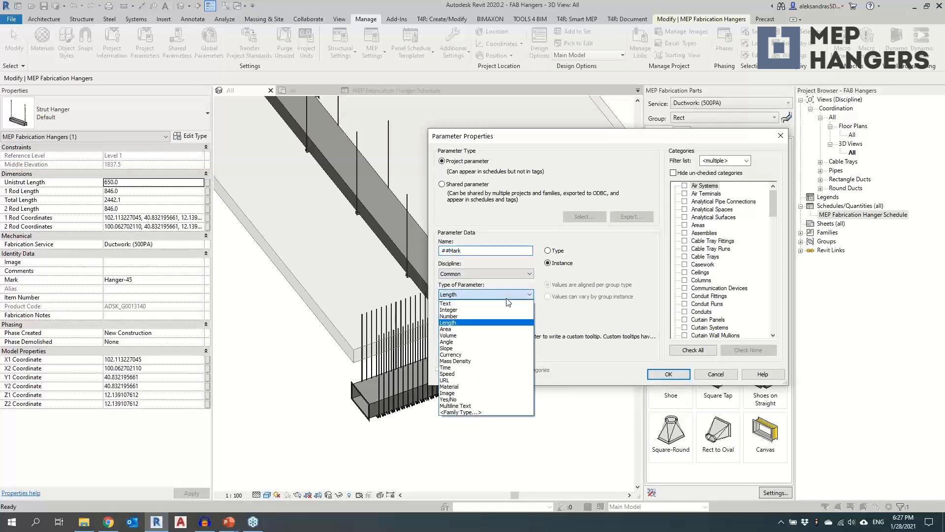
pyautogui.click(475, 305)
# Group the ##Mark parameter under Construction, assign it to the MEP Fabrication Hangers category and accept the project parameters.
pyautogui.click(476, 315)
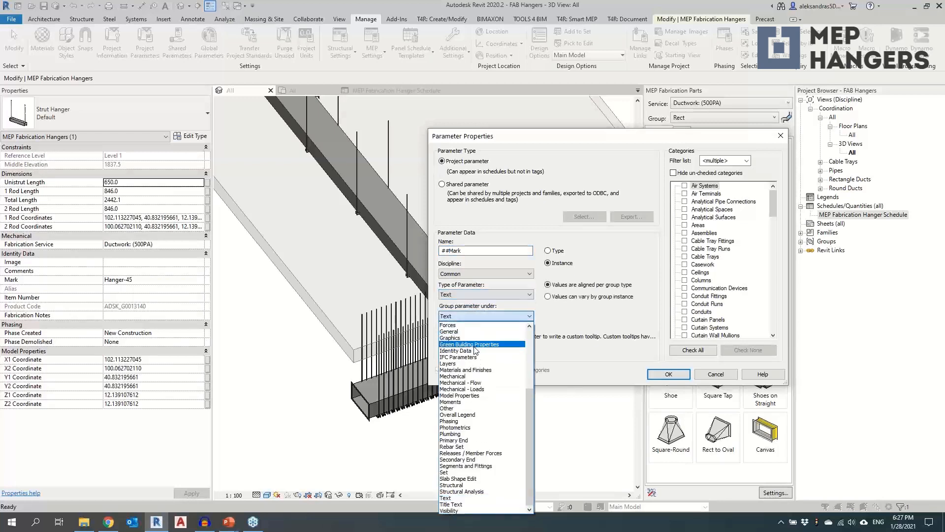
pyautogui.scroll(3, 478, 365)
pyautogui.scroll(5, 477, 364)
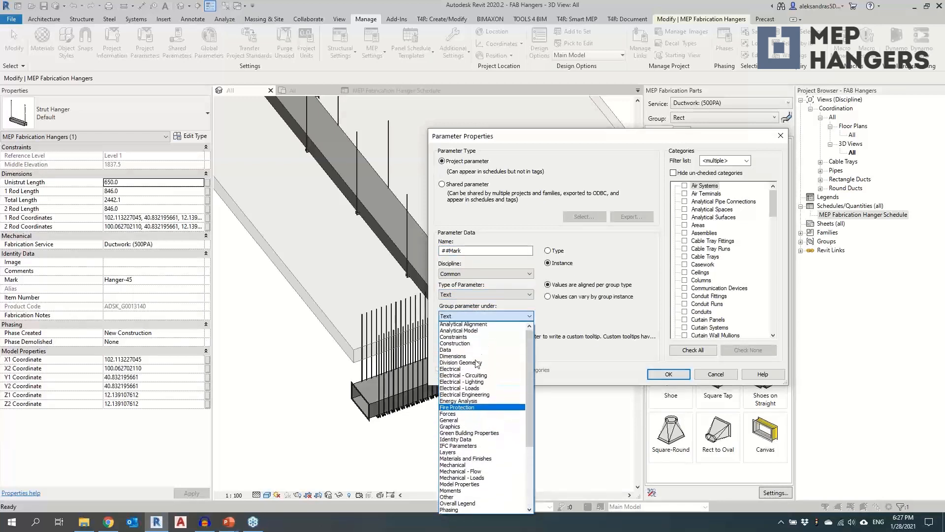
pyautogui.click(474, 351)
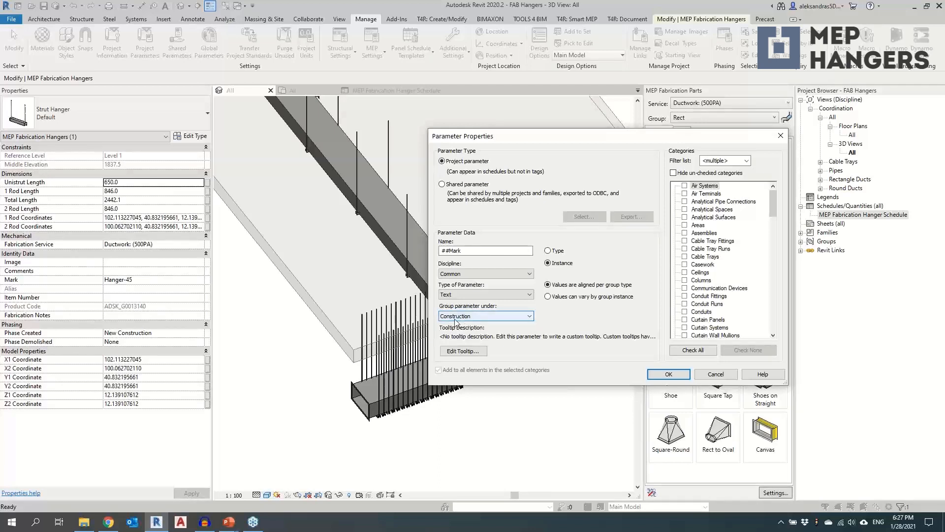
pyautogui.moveTo(772, 211); pyautogui.dragTo(771, 266)
pyautogui.click(685, 256)
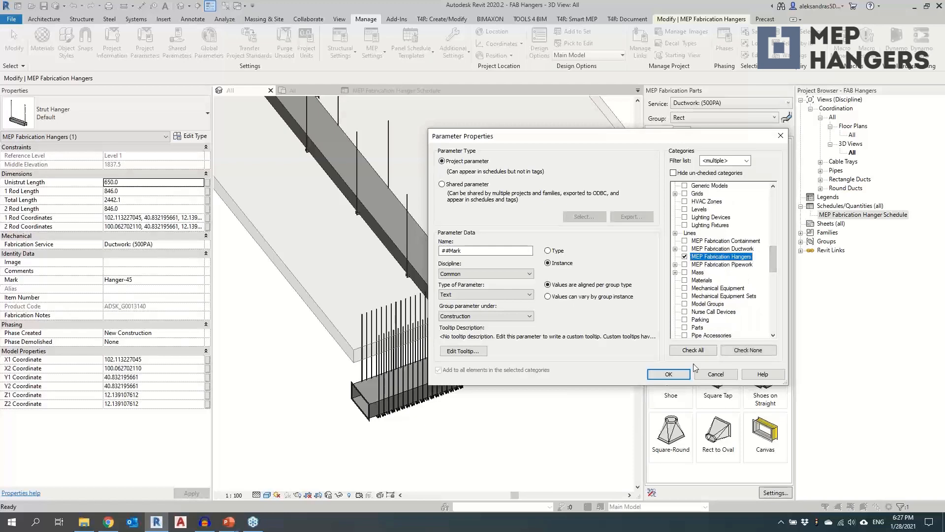
pyautogui.click(668, 374)
pyautogui.click(454, 340)
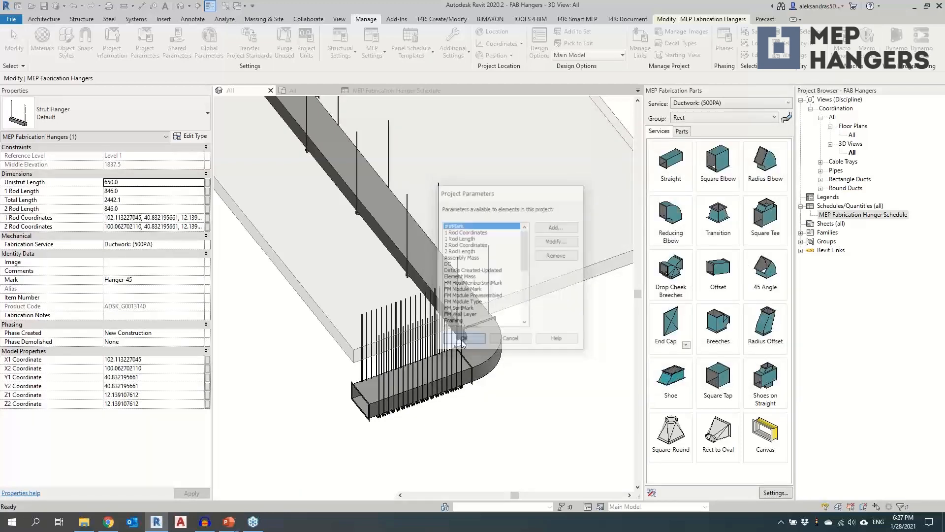
# Reinsert hangers on the long straight duct above the elbow using the Fabrication Ducts configuration Rect. FAB Hang. - Floor Max. Spacing.
pyautogui.click(407, 231)
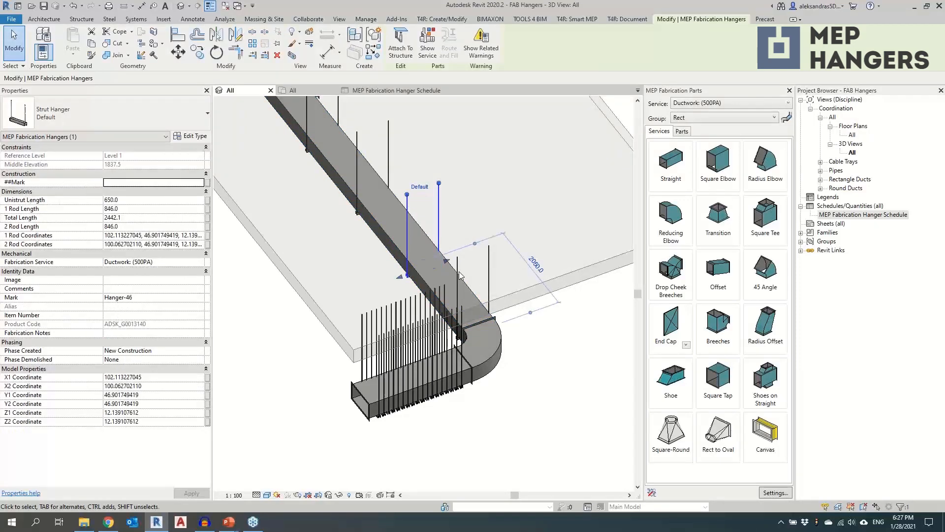
pyautogui.click(402, 253)
pyautogui.keyDown('shift'); pyautogui.moveTo(401, 253); pyautogui.dragTo(605, 170, button='middle'); pyautogui.keyUp('shift')
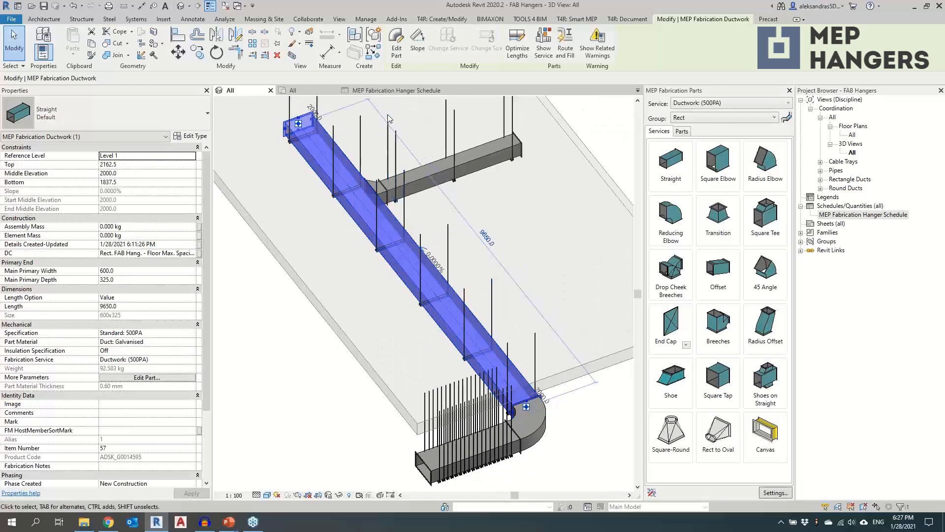
pyautogui.click(442, 18)
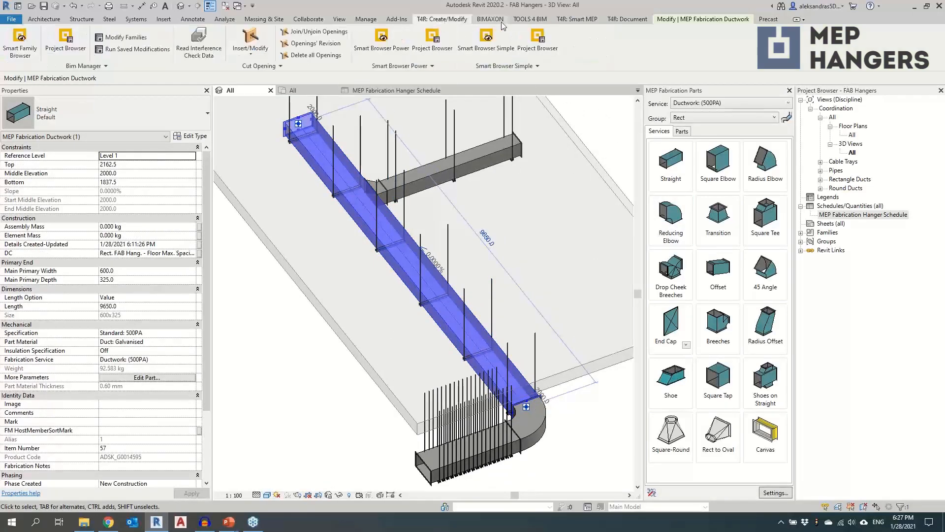
pyautogui.click(581, 18)
pyautogui.moveTo(153, 64); pyautogui.dragTo(394, 175)
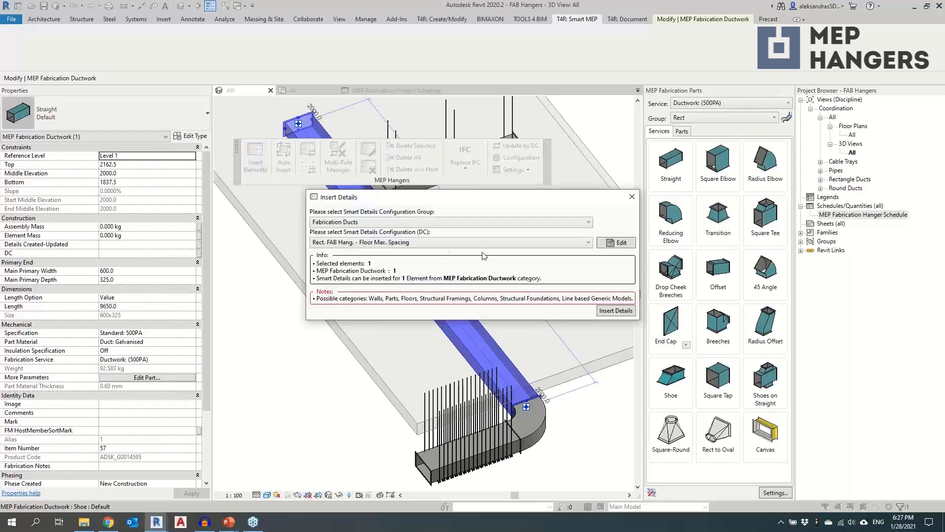
pyautogui.click(414, 242)
pyautogui.click(384, 272)
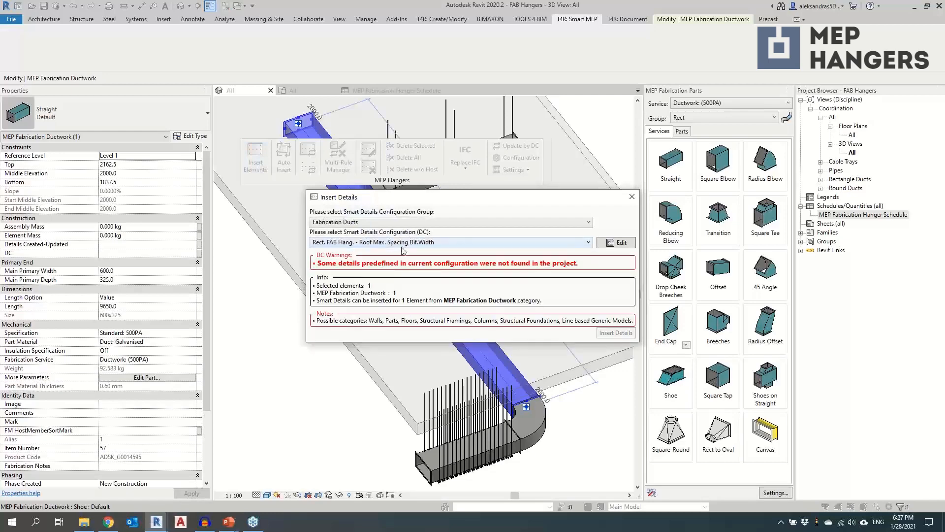
pyautogui.click(411, 241)
pyautogui.click(390, 265)
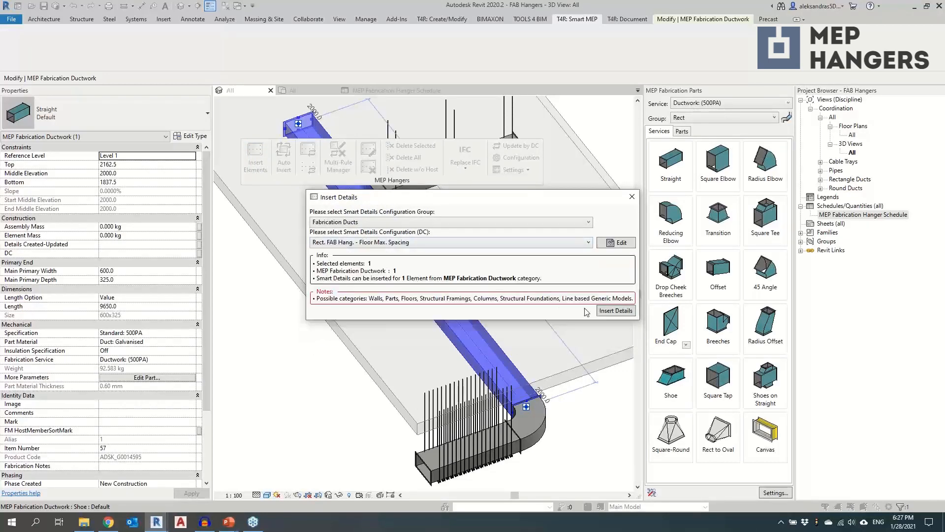
pyautogui.click(615, 311)
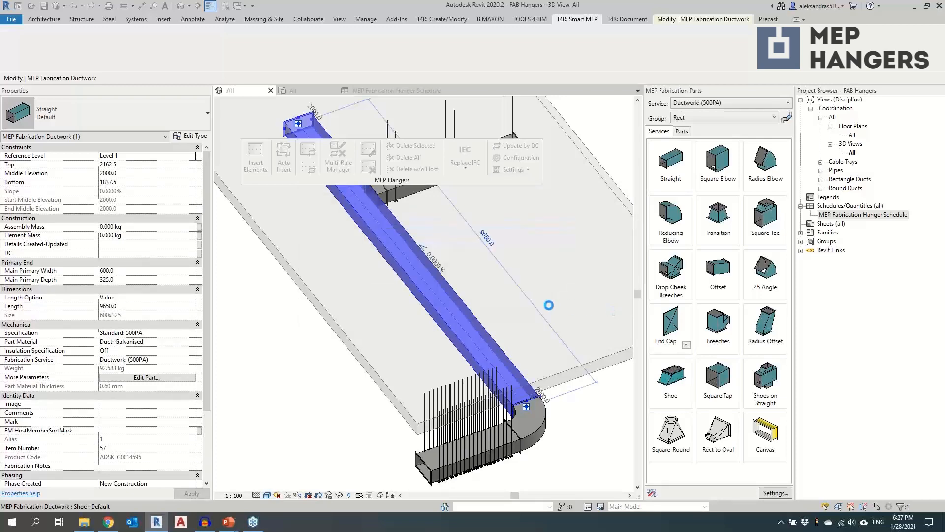
# Check the ##Mark value of a reinserted strut hanger near the elbow and look over the sample duct hanger layouts.
pyautogui.click(492, 314)
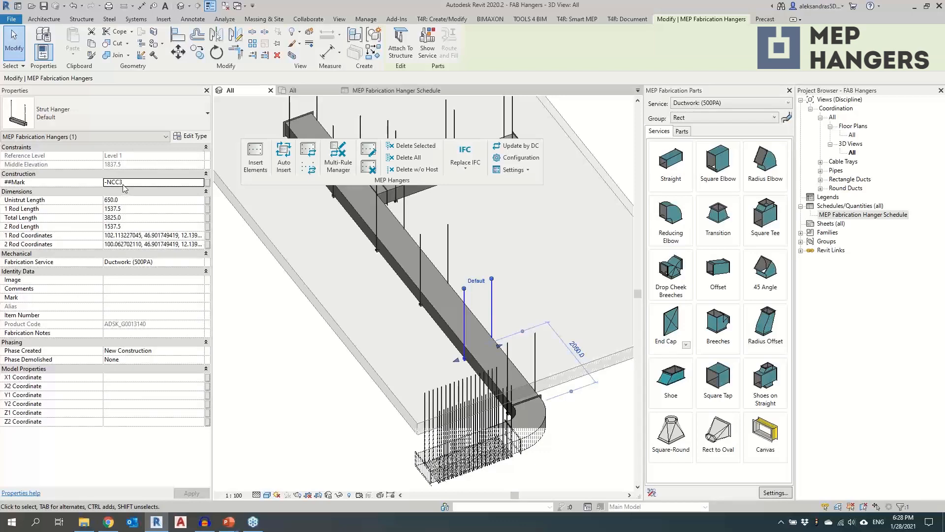
pyautogui.scroll(-6, 311, 358)
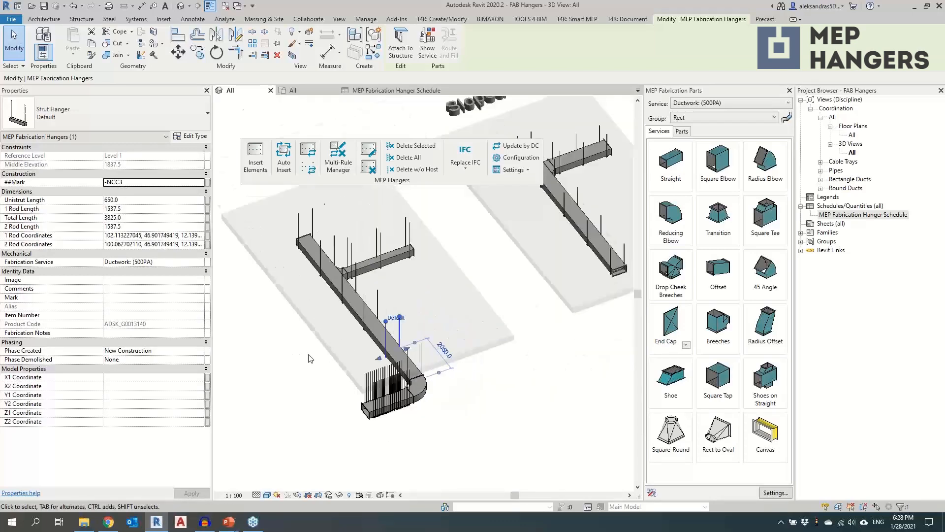
pyautogui.scroll(-5, 311, 358)
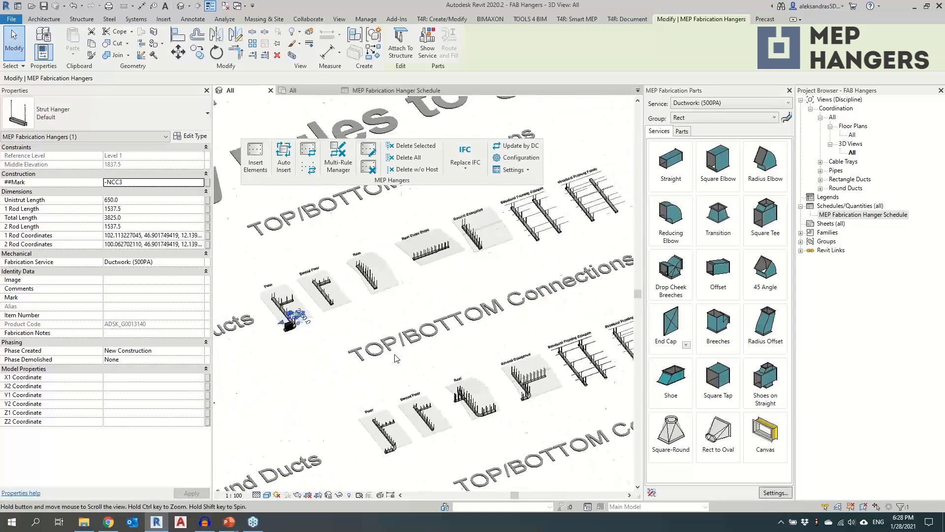
pyautogui.click(337, 364)
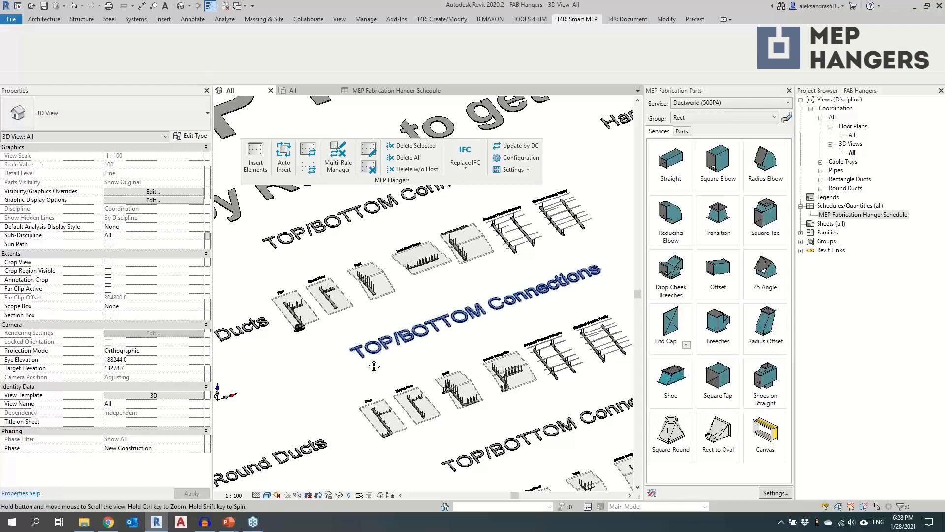
pyautogui.moveTo(374, 363); pyautogui.dragTo(347, 316, button='middle')
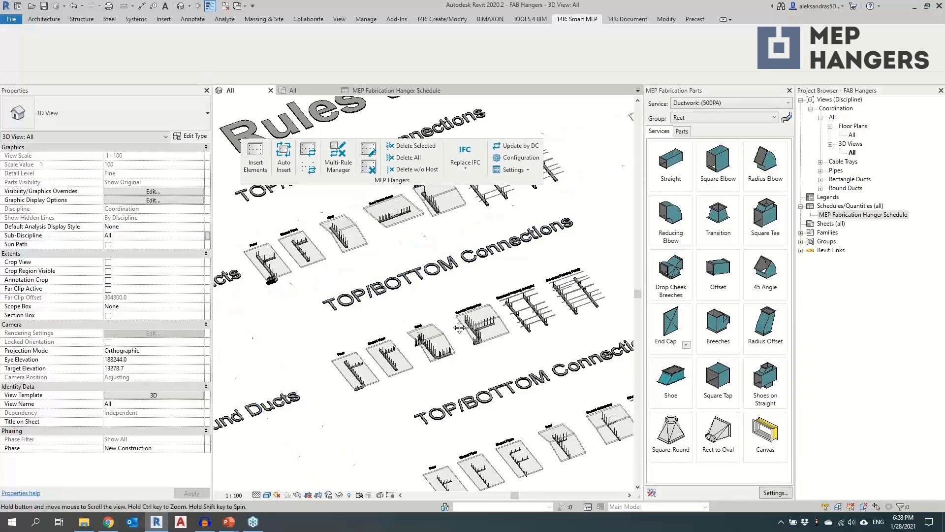
pyautogui.scroll(-3, 484, 333)
pyautogui.moveTo(484, 333); pyautogui.dragTo(470, 337, button='middle')
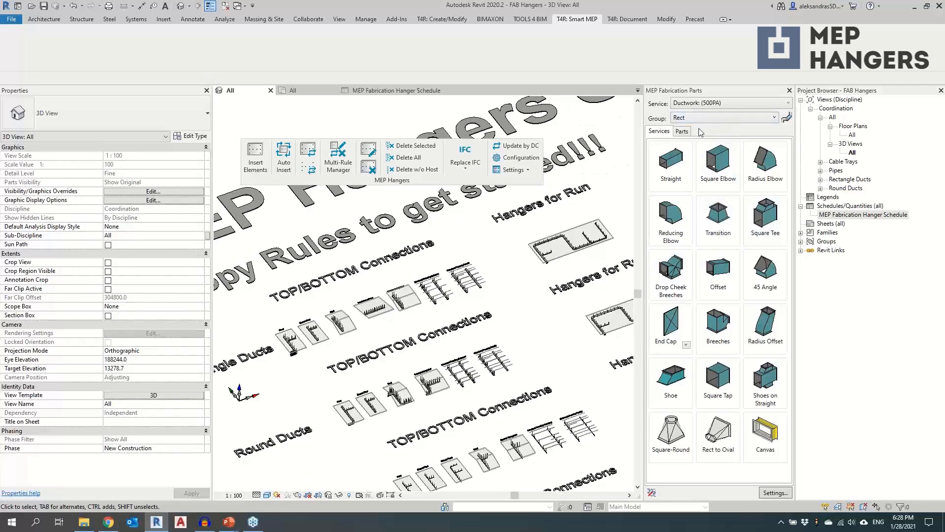
# Look through the part groups of the Ductwork (500PA) fabrication service.
pyautogui.click(709, 118)
pyautogui.click(685, 129)
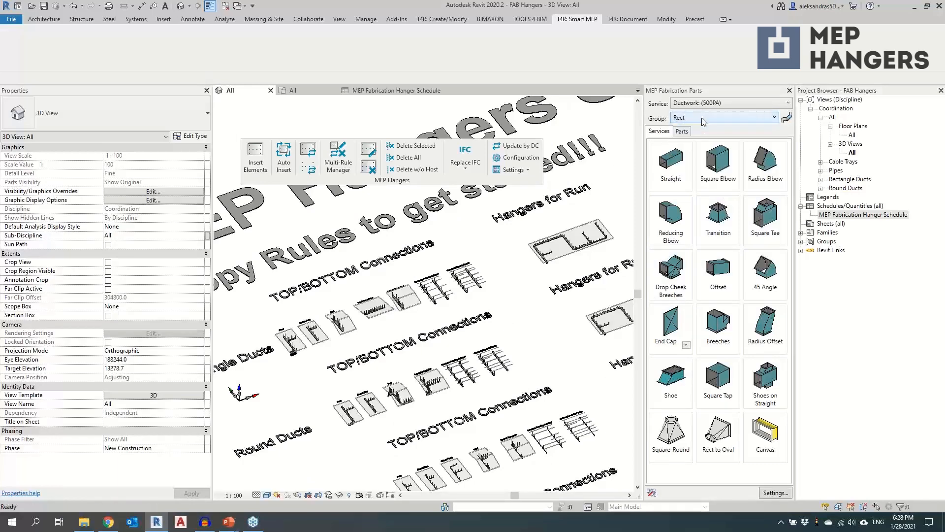